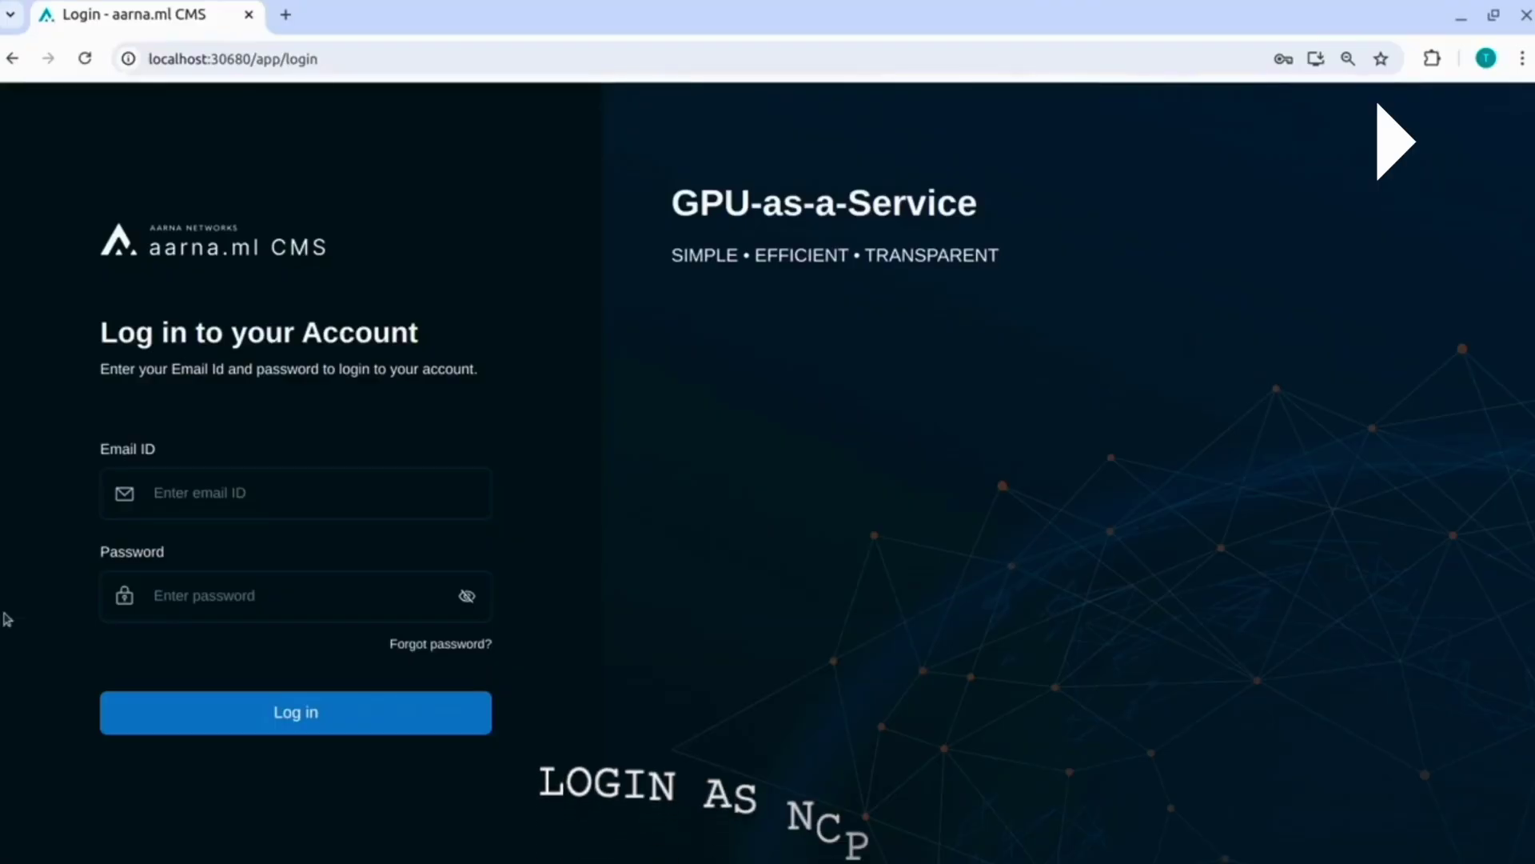
Sign in as the NCP admin with the saved credentials and go to the Telemetry page
left_click(272, 492)
left_click(297, 720)
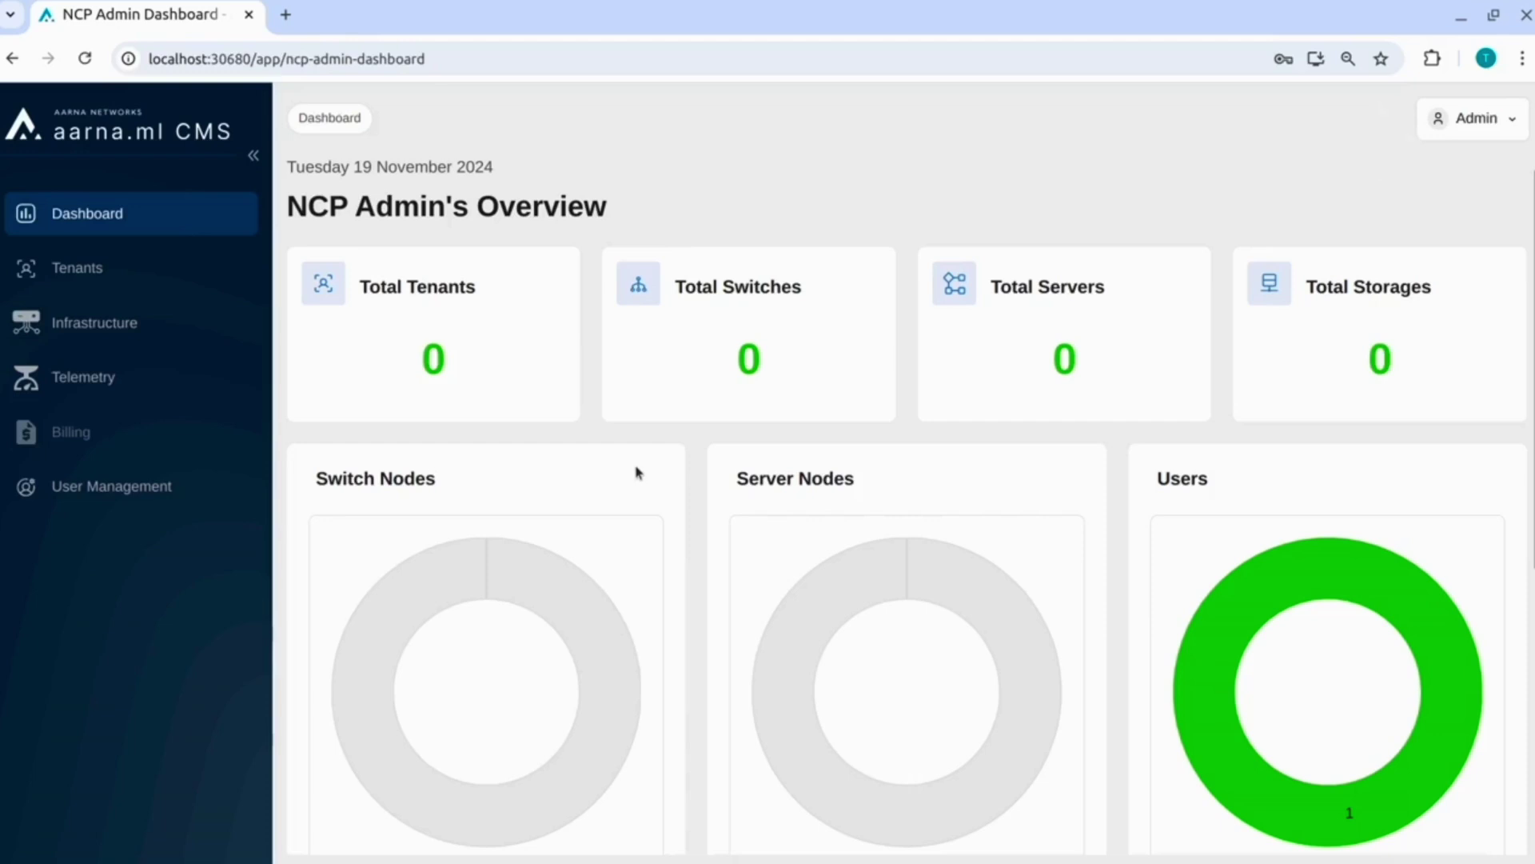
left_click(152, 377)
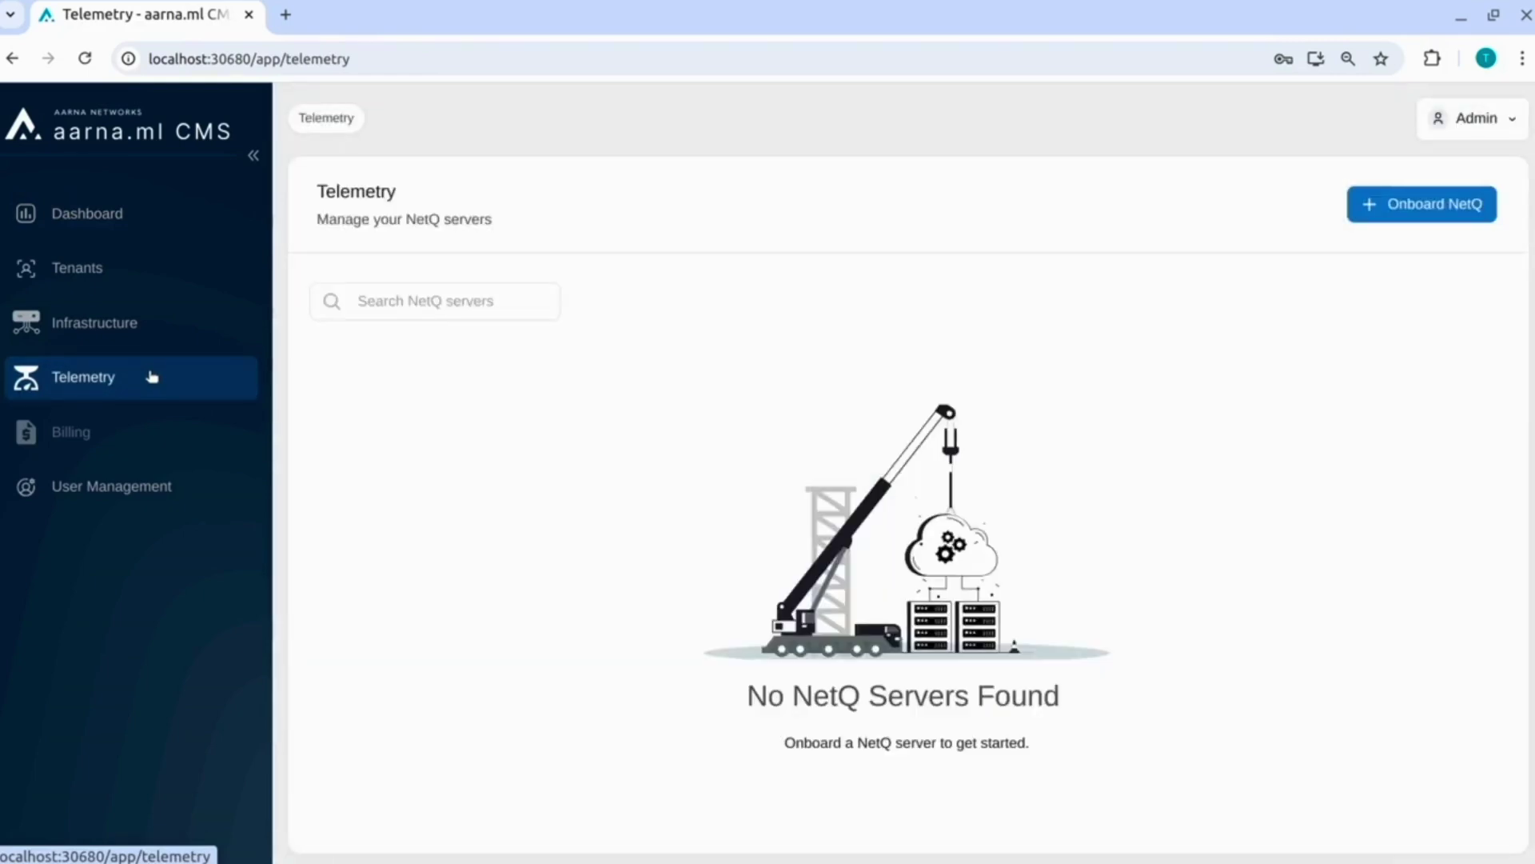
Onboard the NetQ server api.air.netq.nvidia.com, then move to Infrastructure for topology creation
left_click(1442, 209)
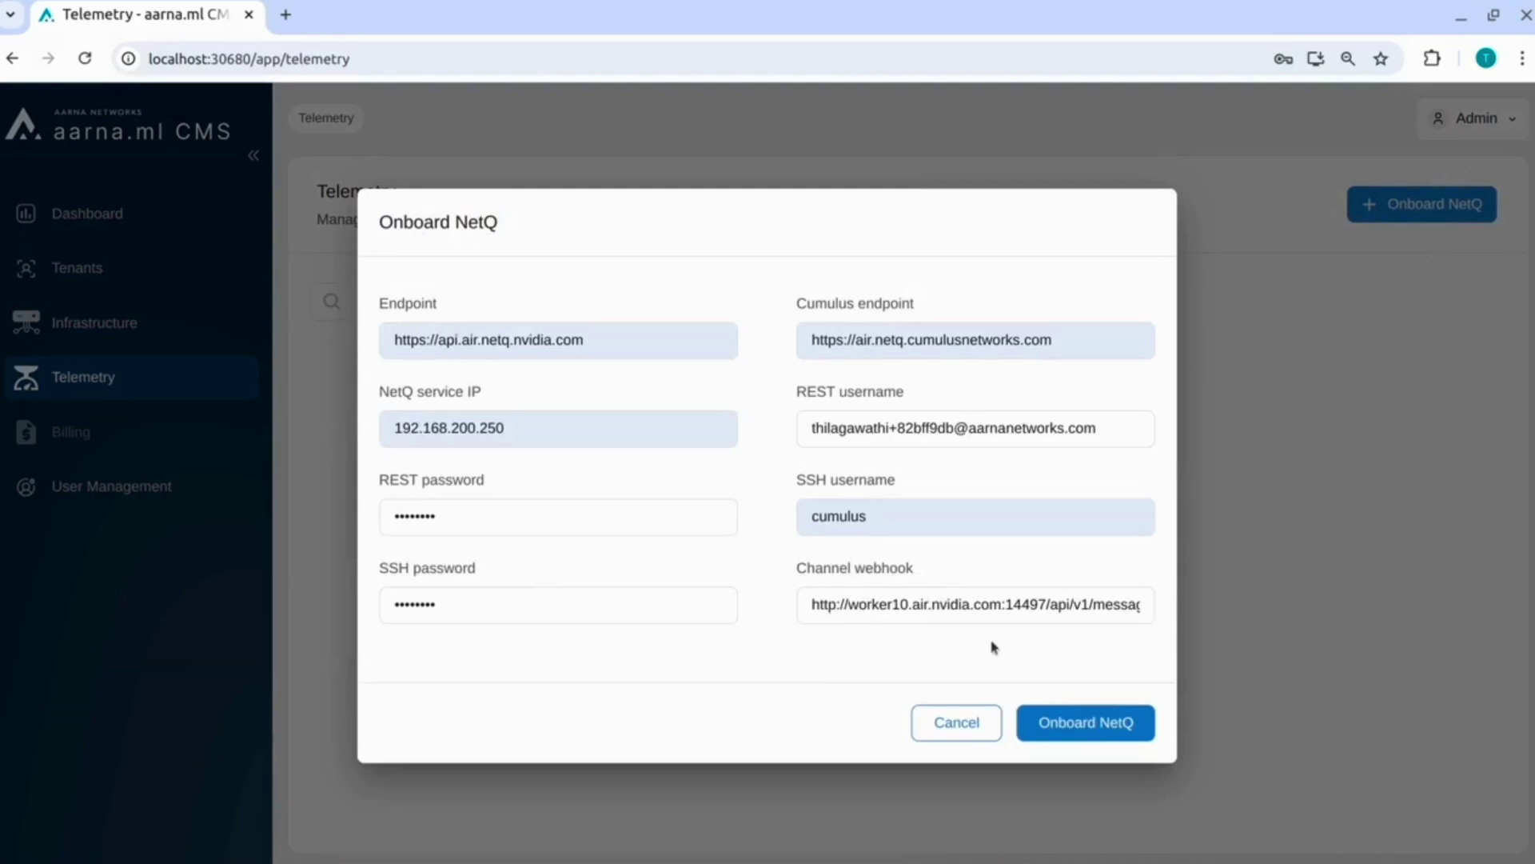
left_click(1076, 733)
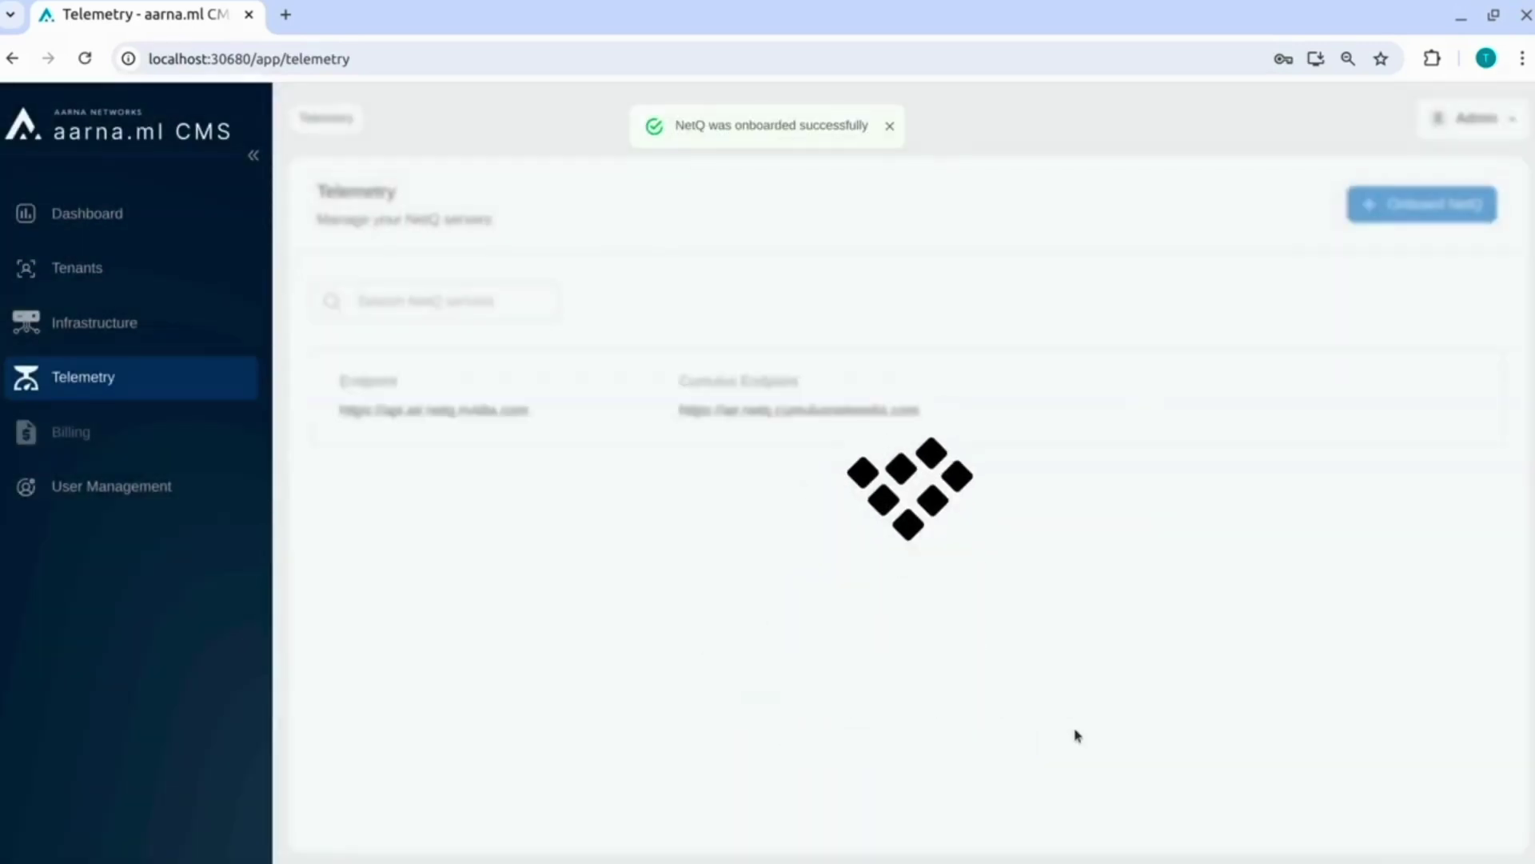
left_click(136, 325)
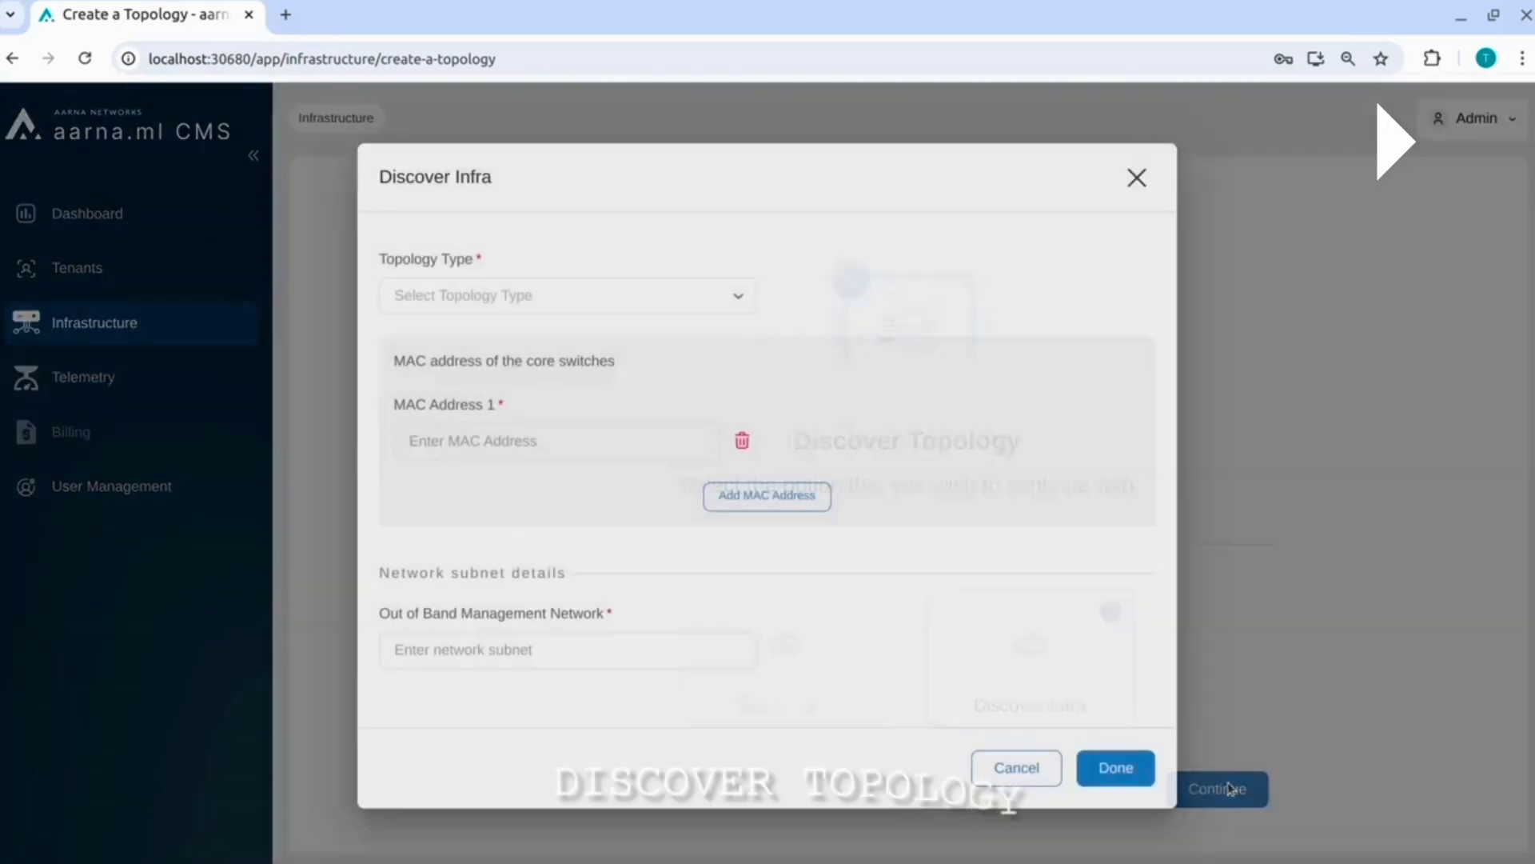
Discover a Tier 3 topology using two pasted core switch MACs and subnet 192.168.200.0/24
left_click(1231, 787)
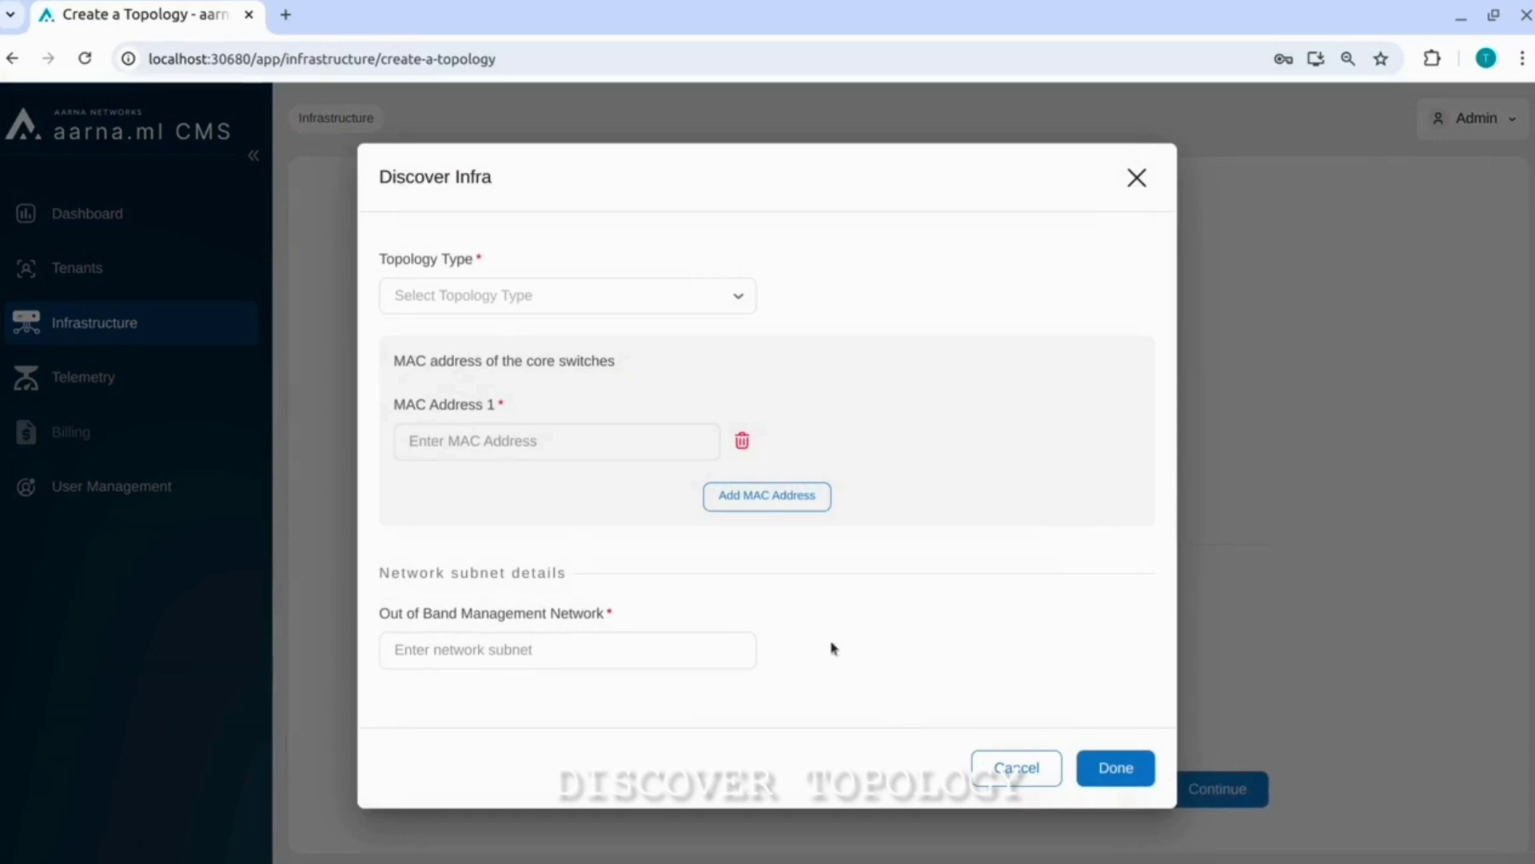
left_click(497, 310)
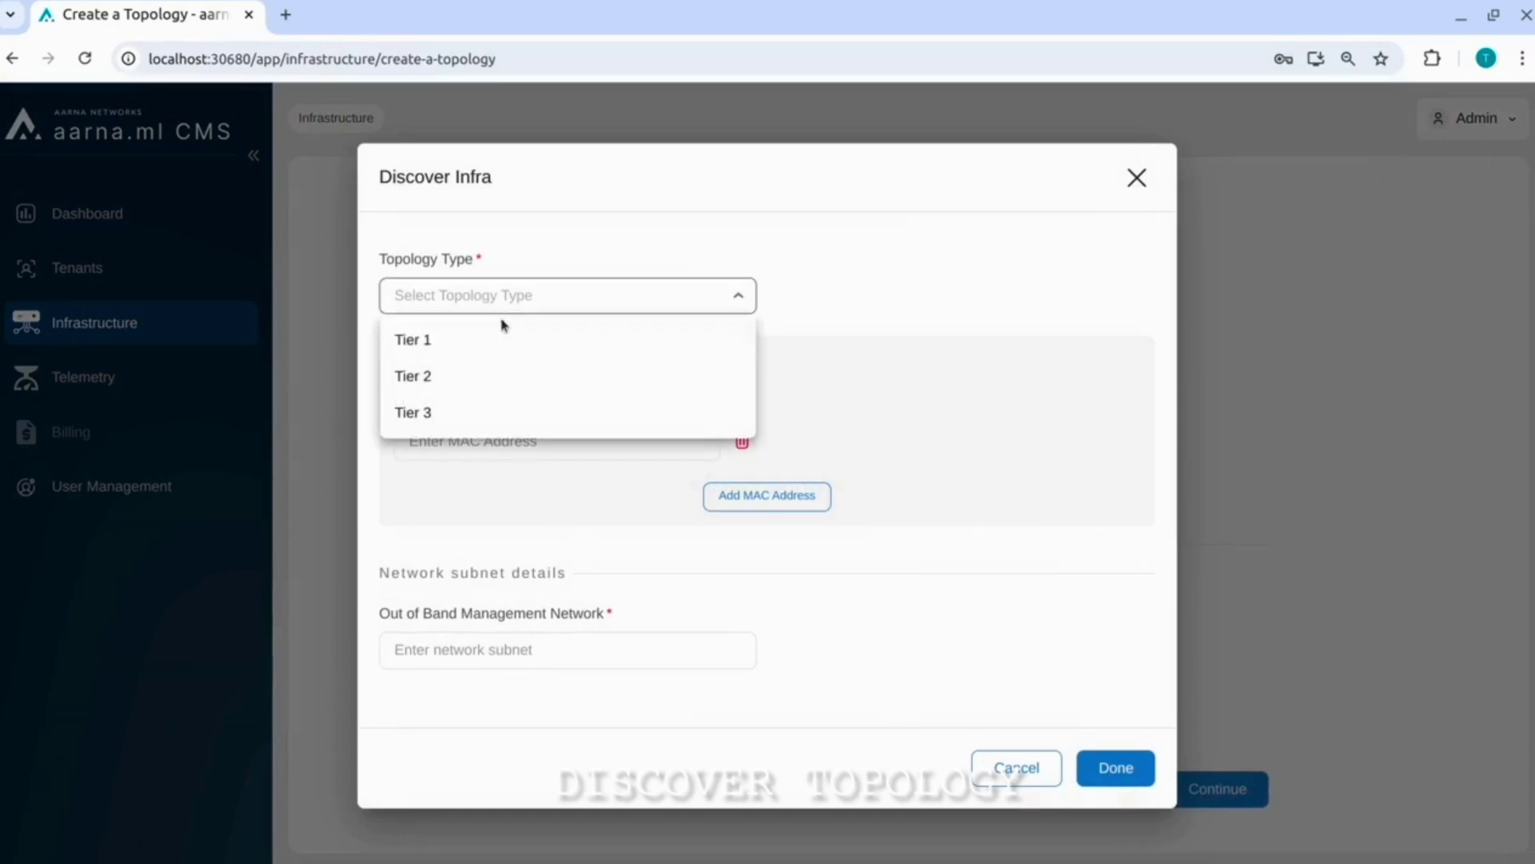
left_click(460, 408)
left_click(541, 441)
type("48:b0:2d:e6:4c:78")
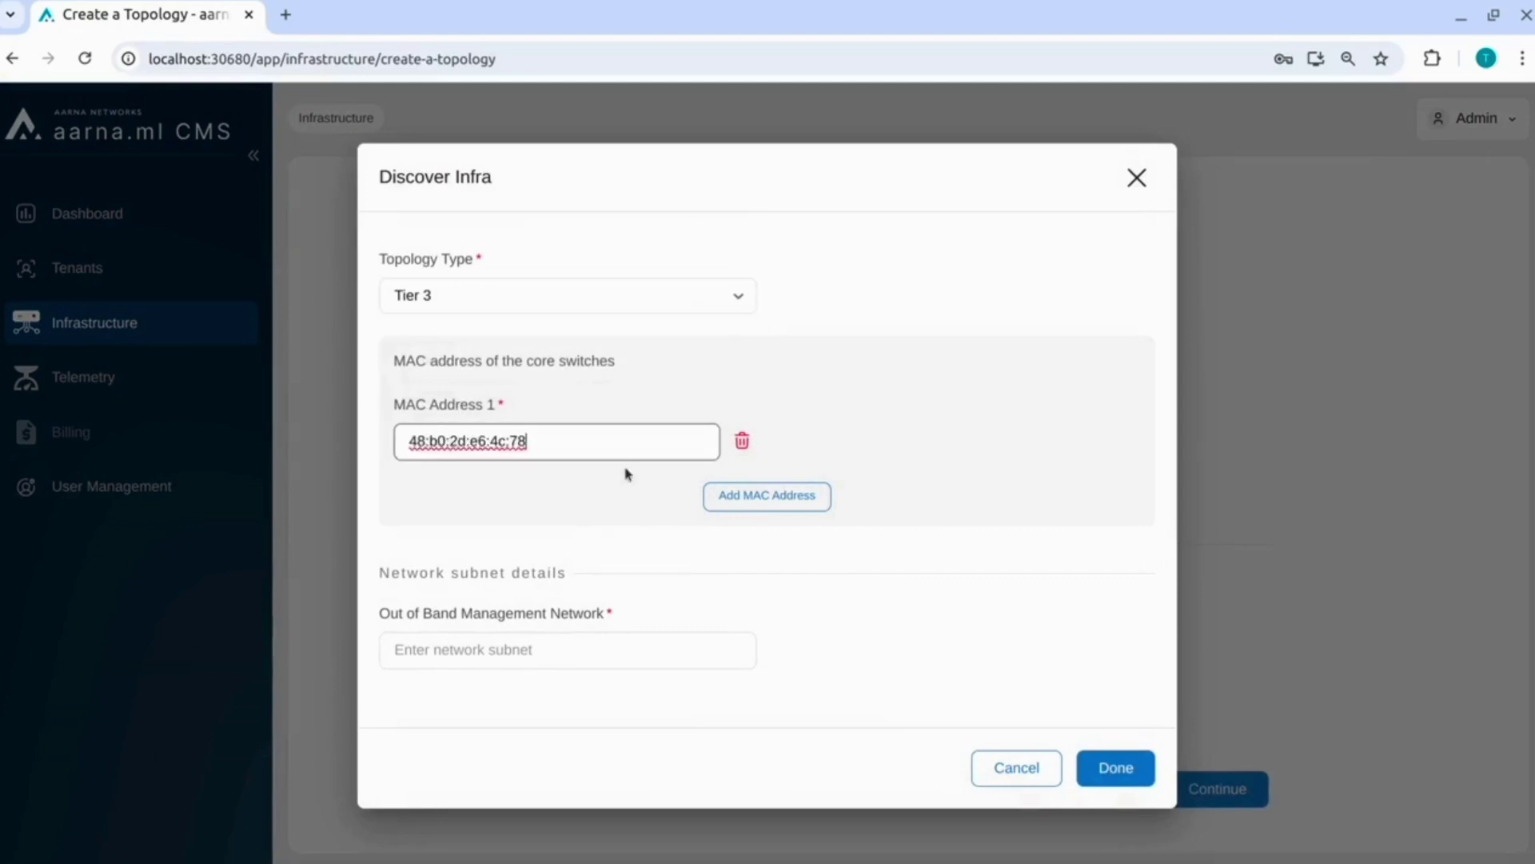
left_click(765, 500)
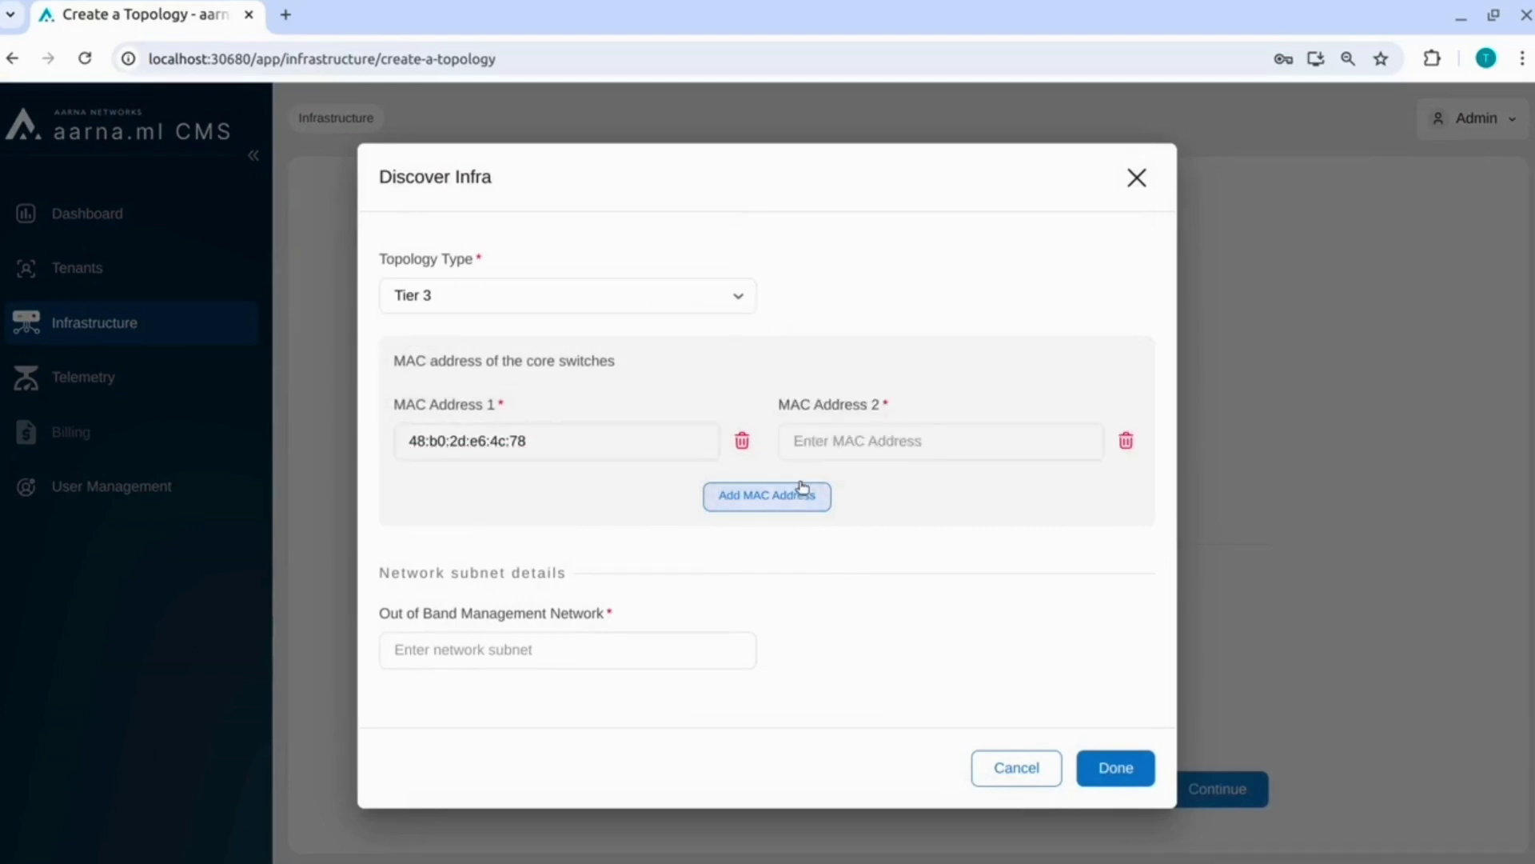
type("48:b0:2d:5d:fb:ad")
left_click(589, 651)
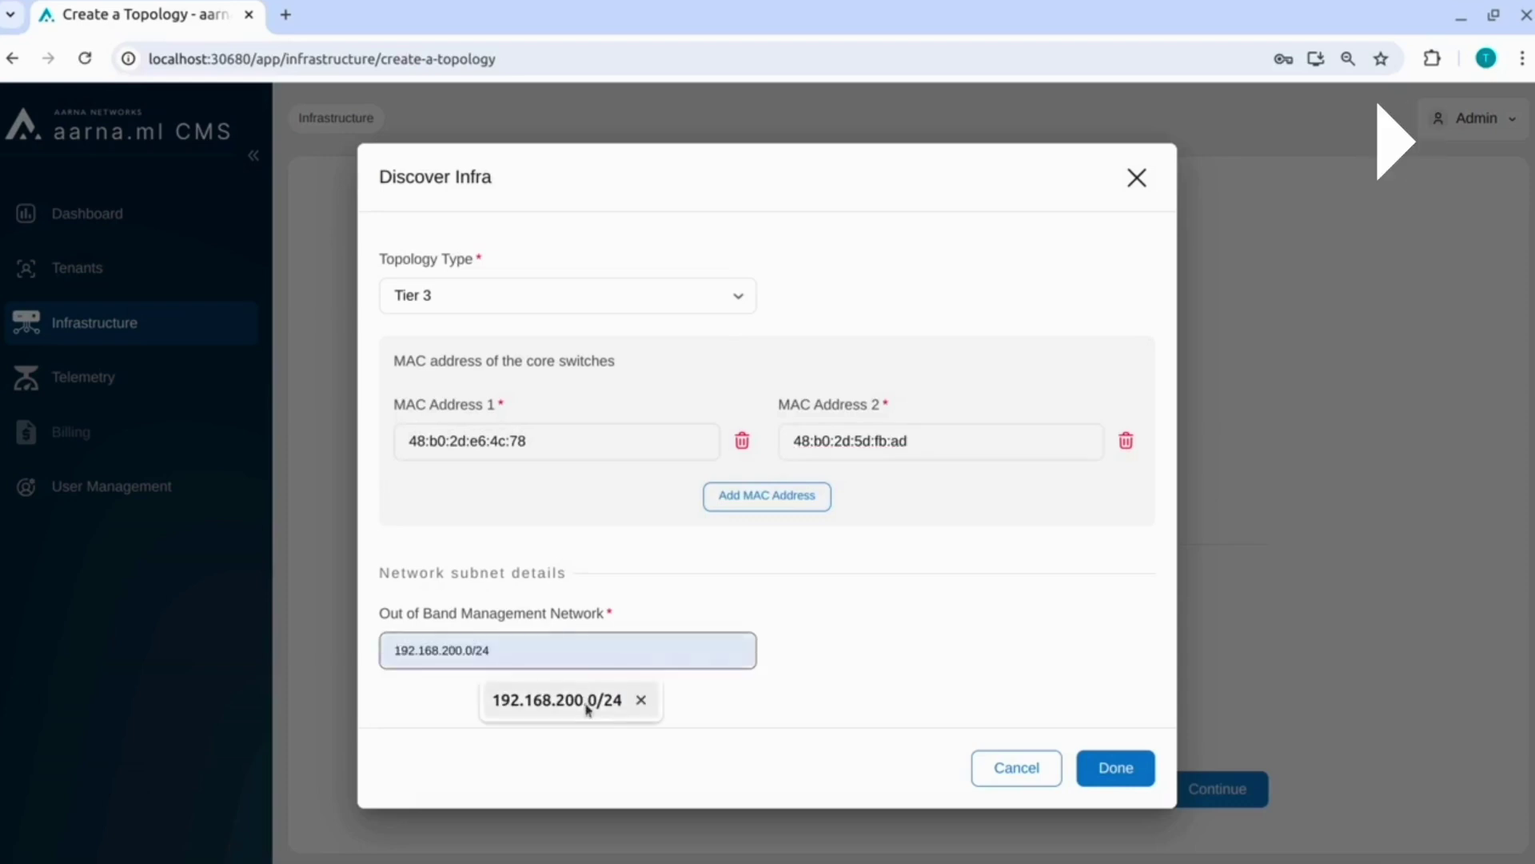
left_click(590, 702)
left_click(1118, 769)
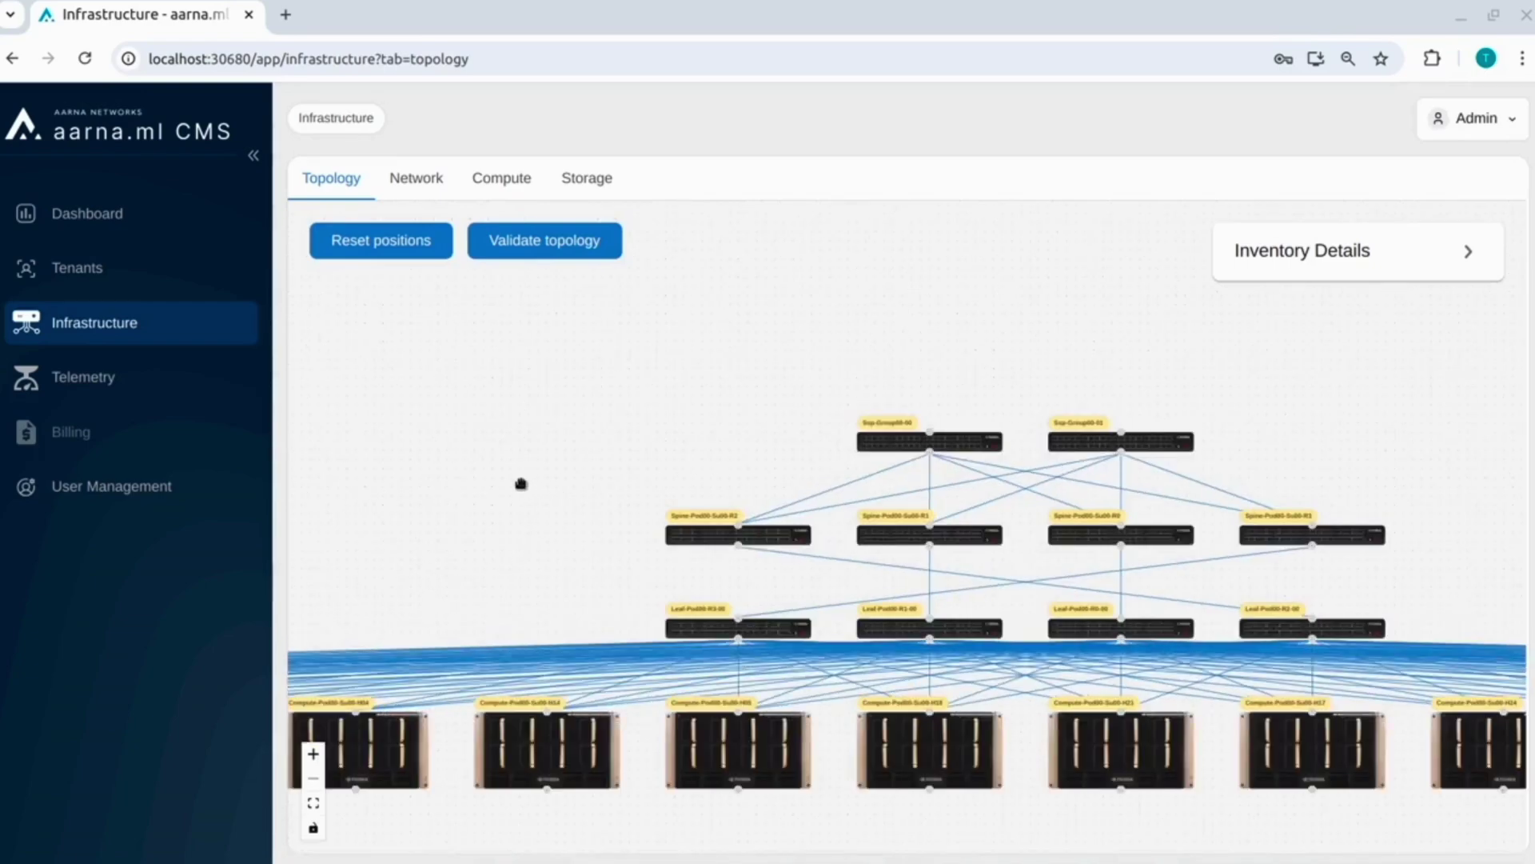
Pan across the discovered topology and review the switches and servers in Inventory Details
left_click_drag(503, 500, 957, 446)
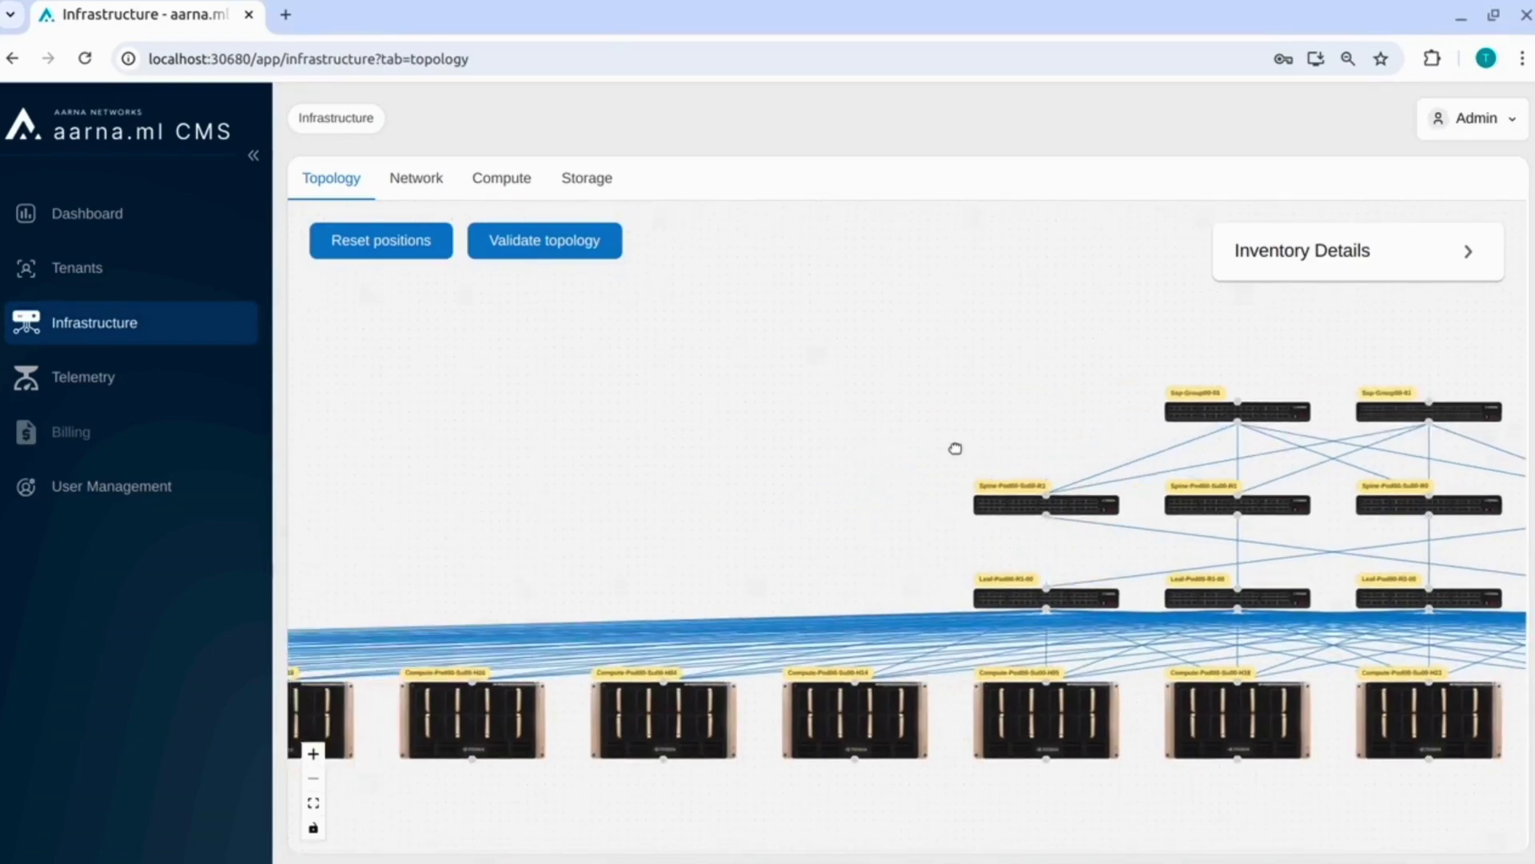
left_click_drag(706, 476, 1423, 477)
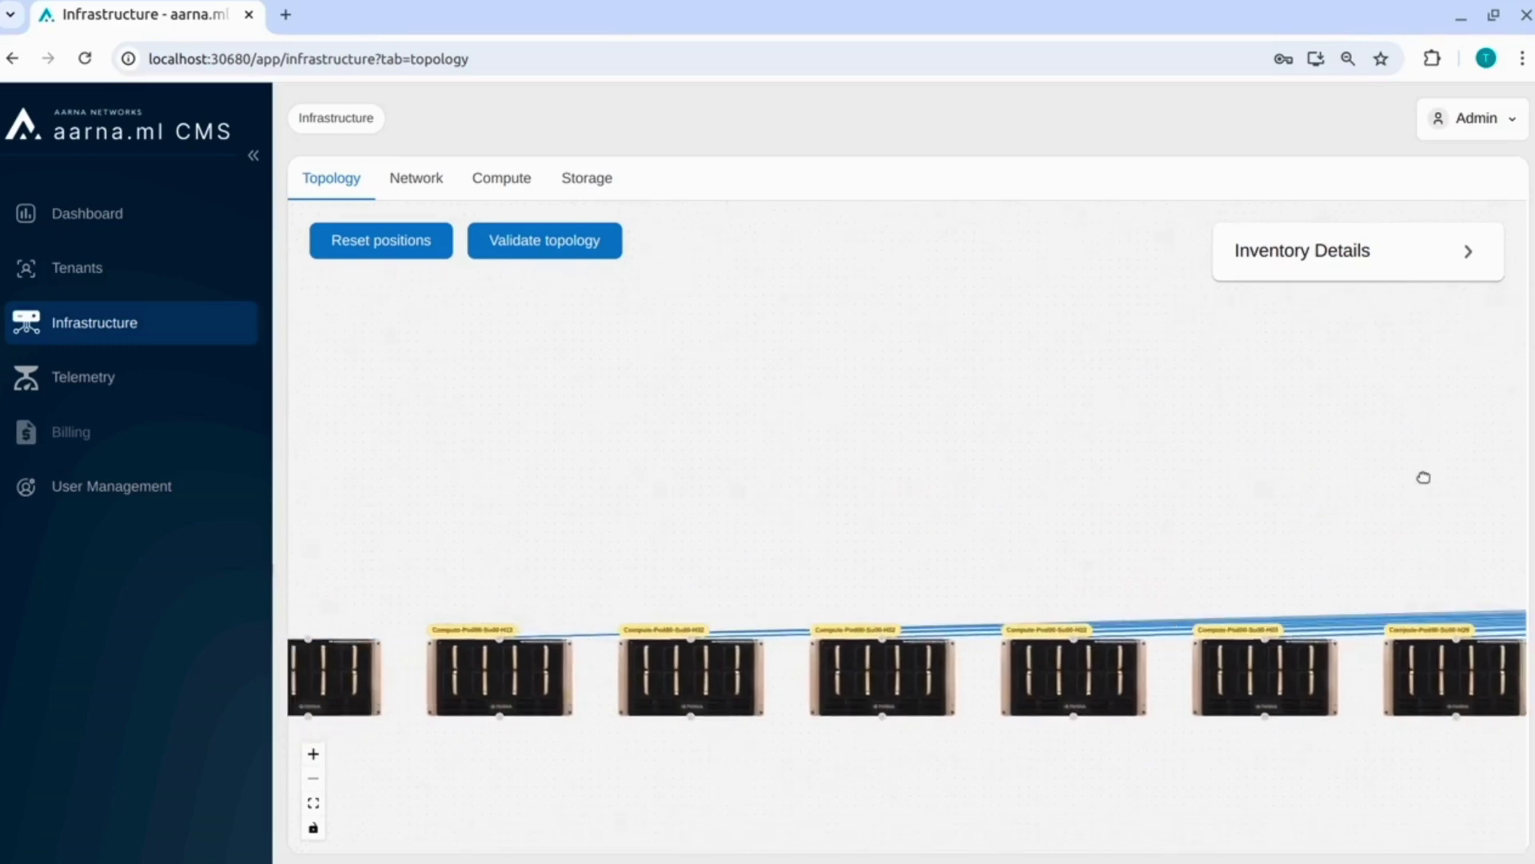
left_click_drag(559, 511, 1077, 568)
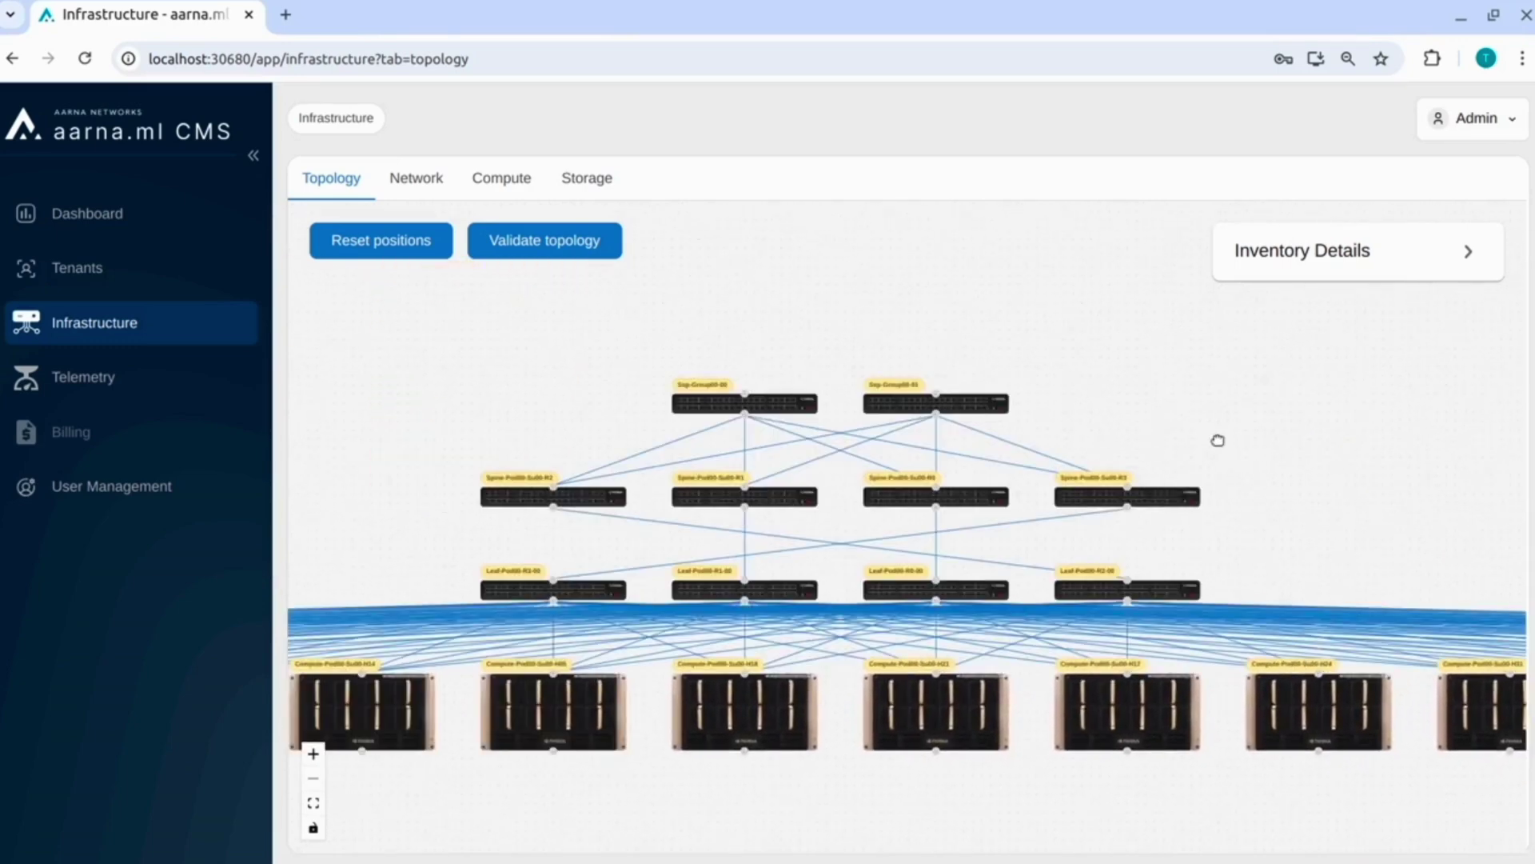
left_click(1294, 255)
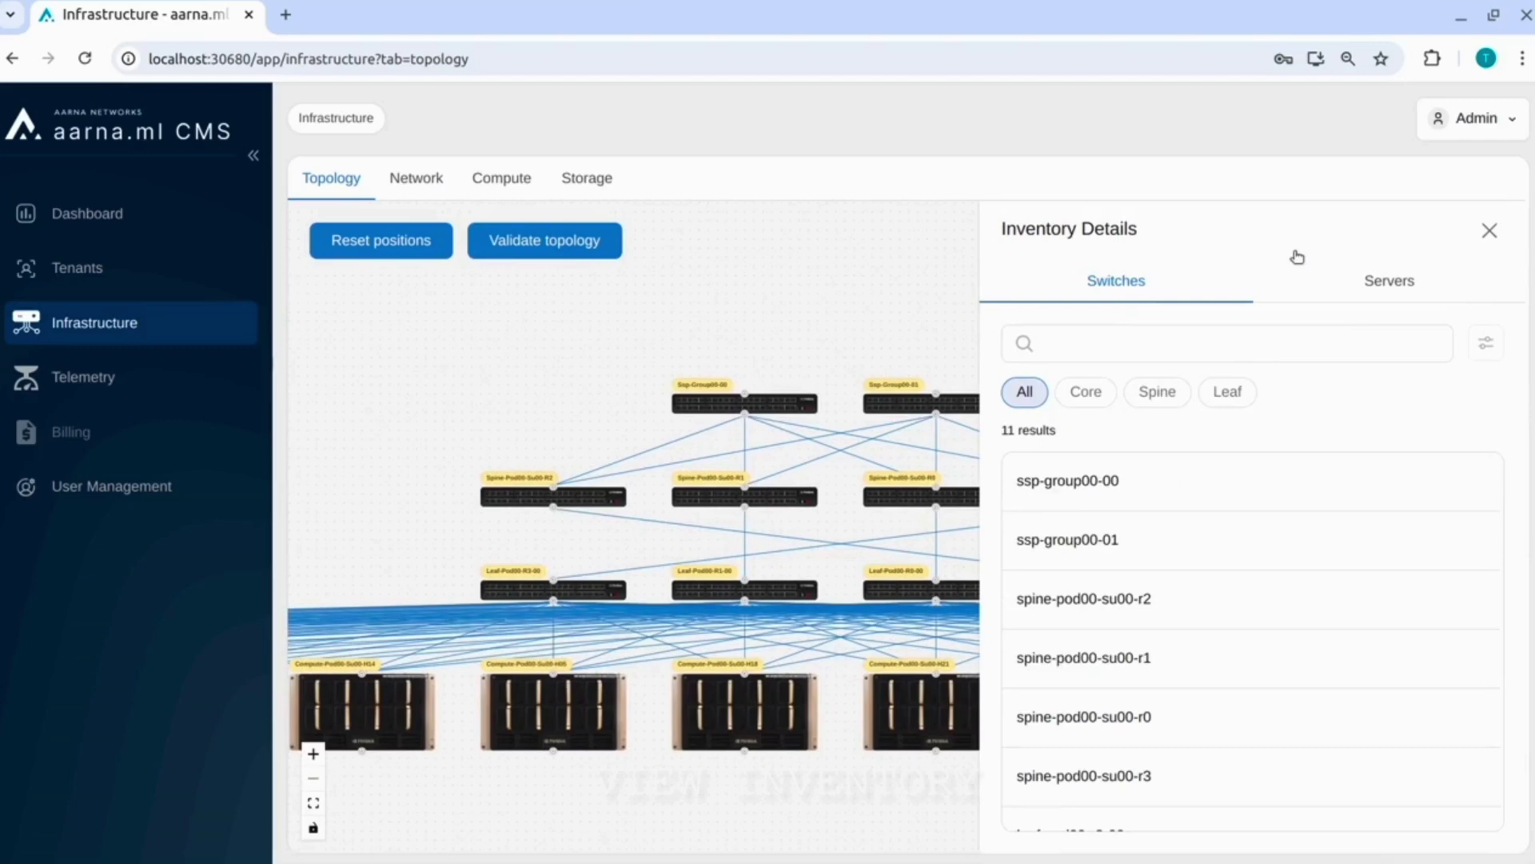
left_click(1392, 276)
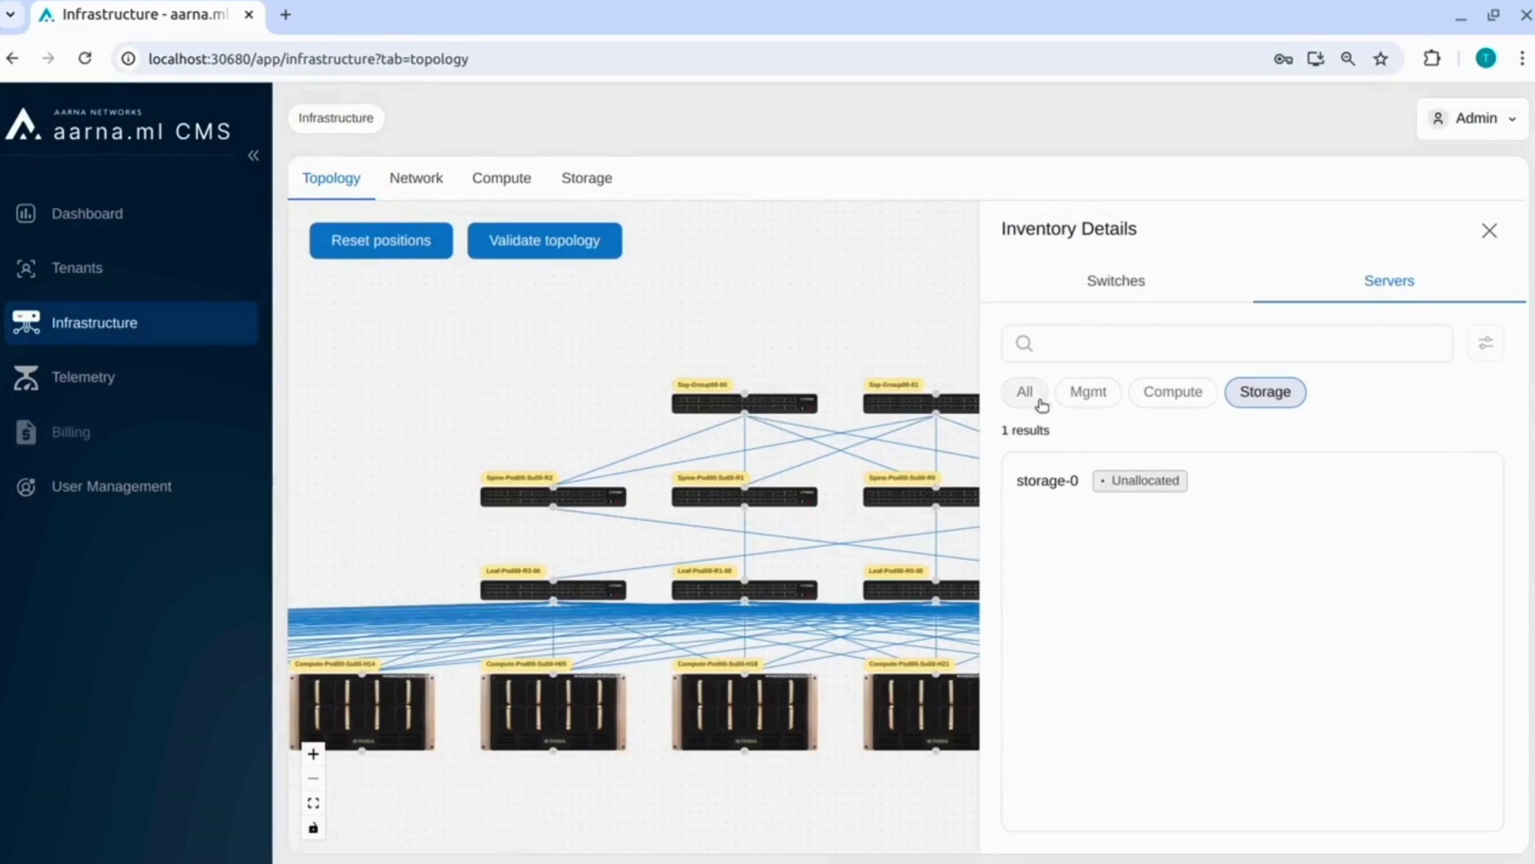
left_click(1490, 233)
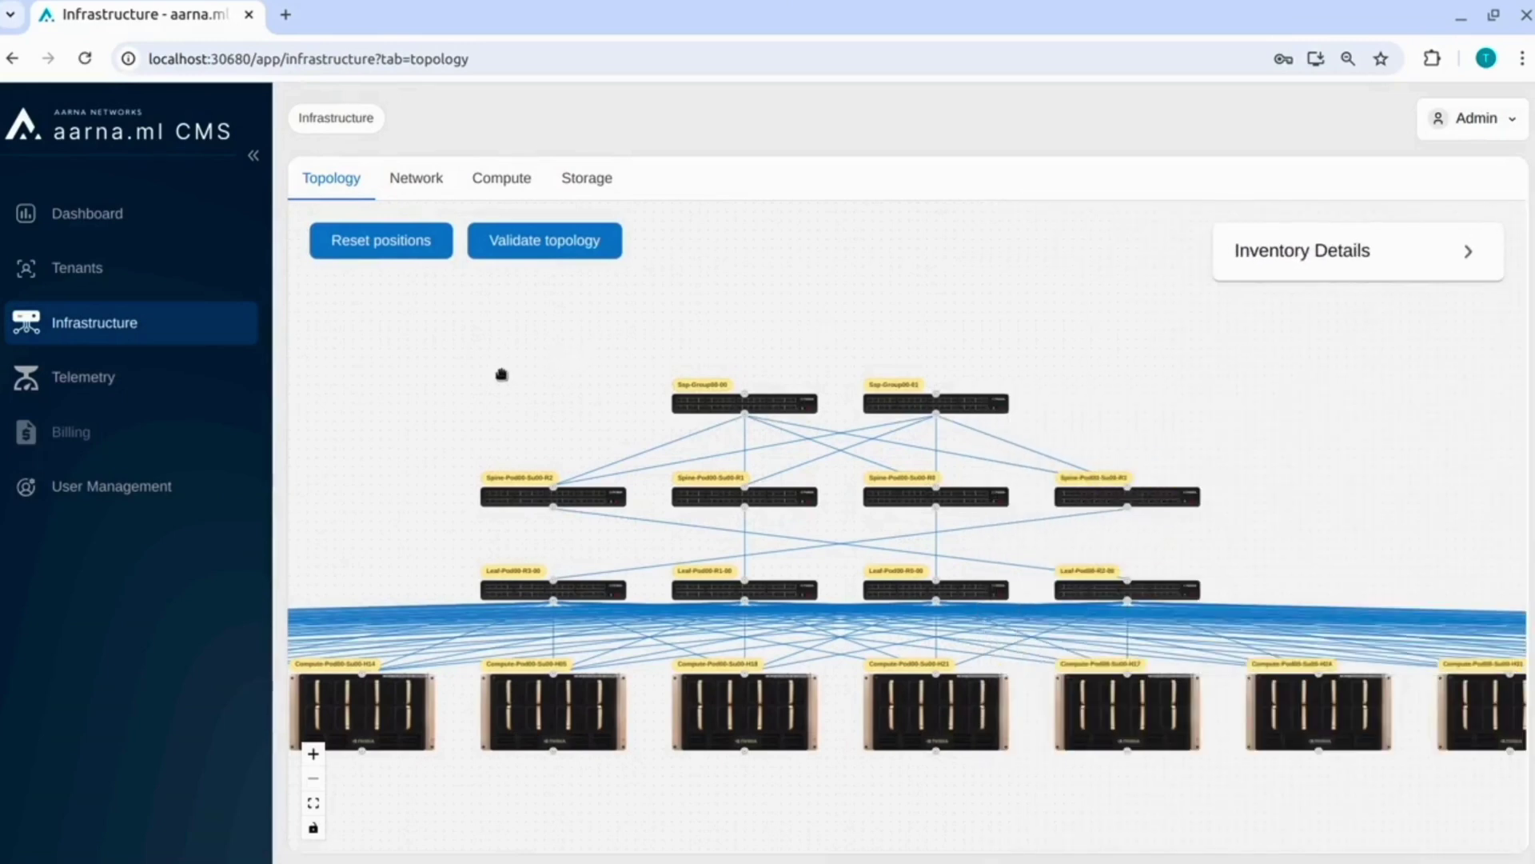
Check the Compute list of 32 available nodes and bring up Validate topology
left_click(502, 177)
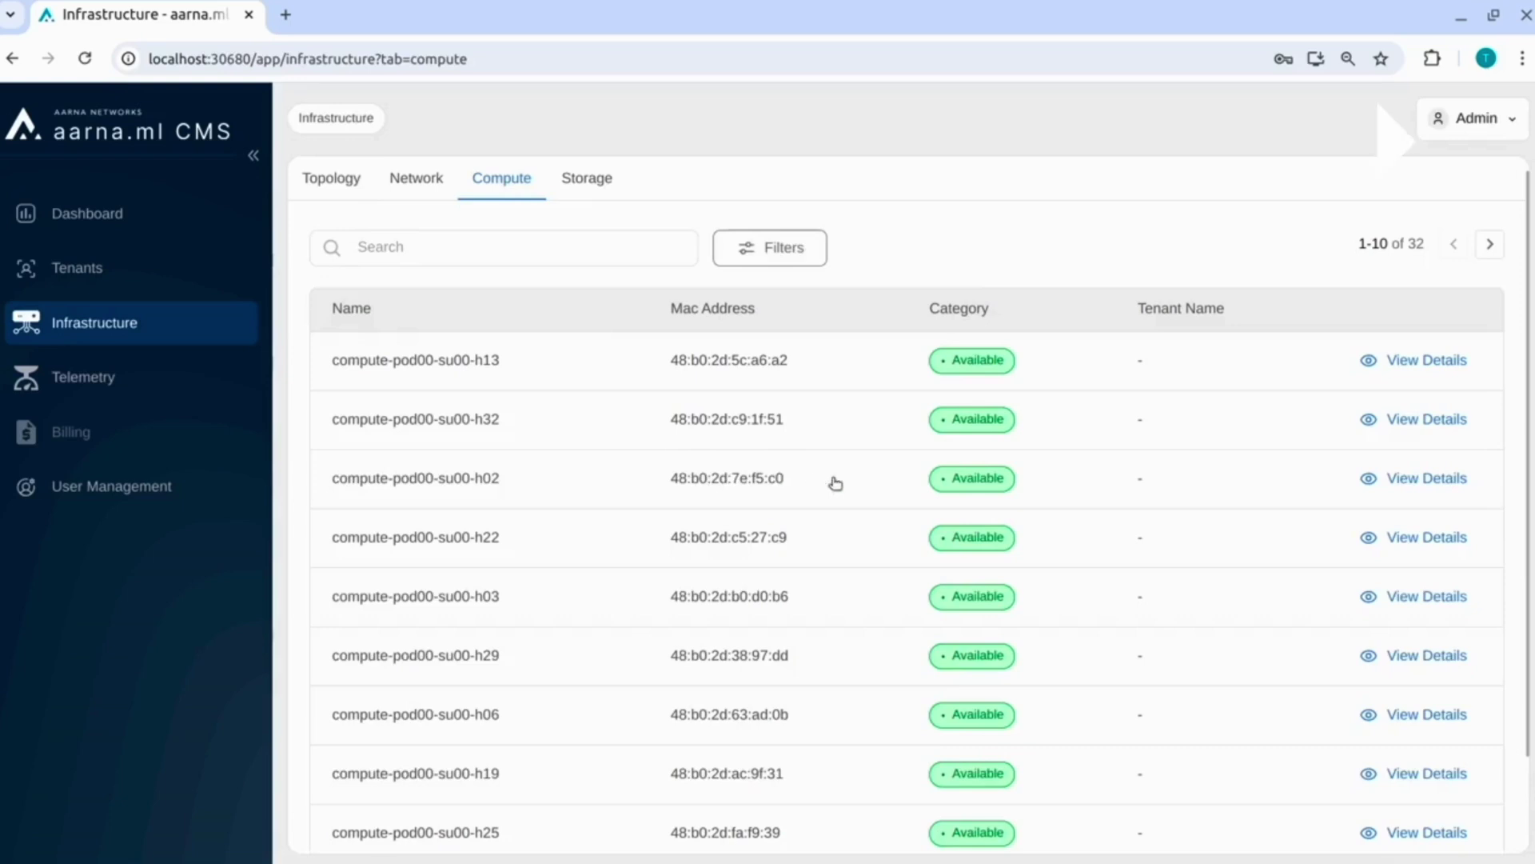
scroll(835, 483, "down", 1)
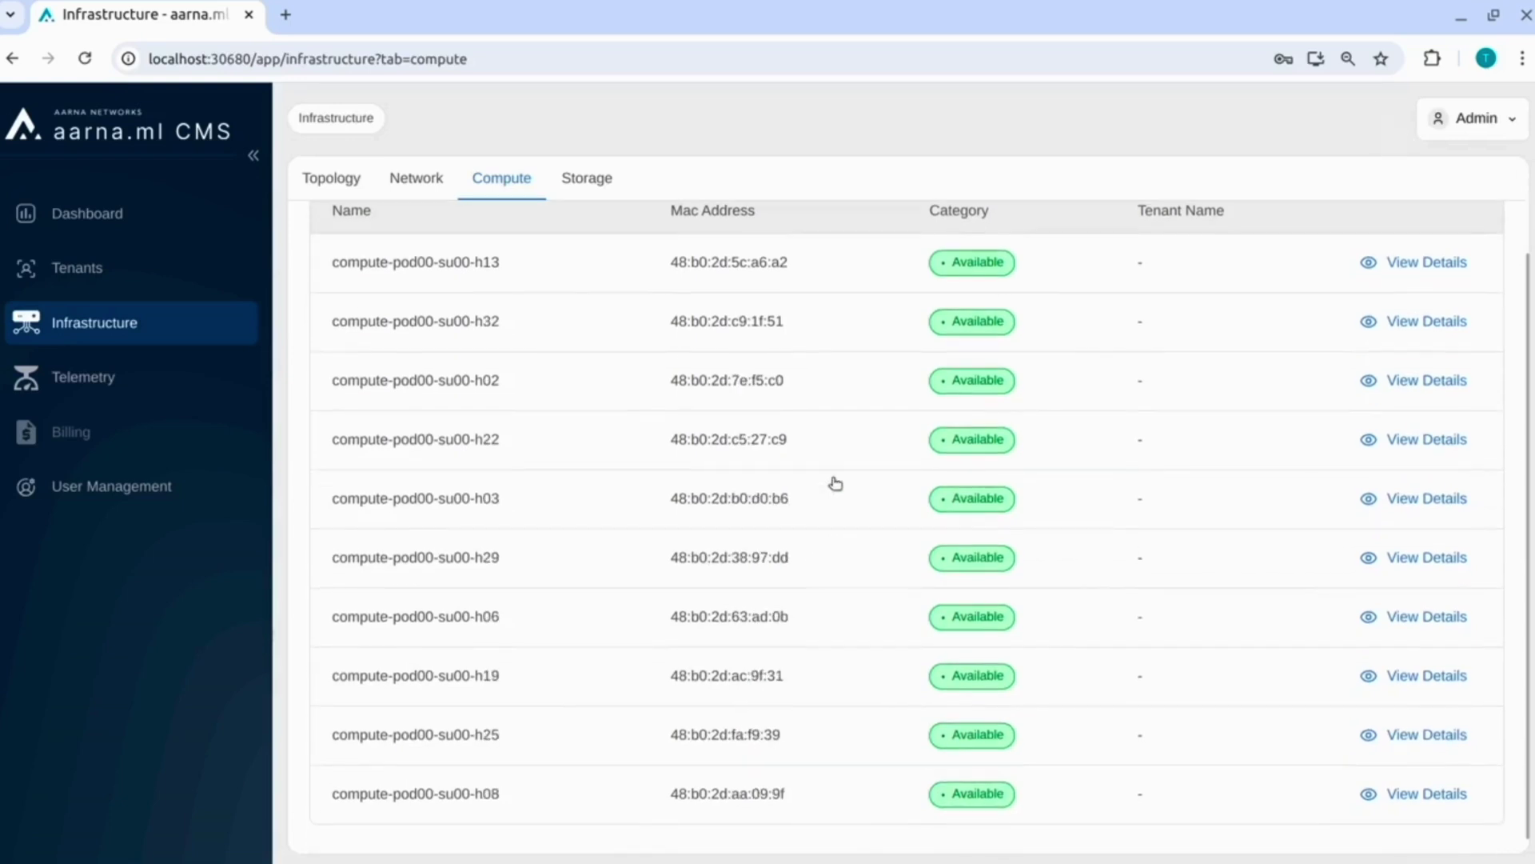
scroll(835, 483, "up", 1)
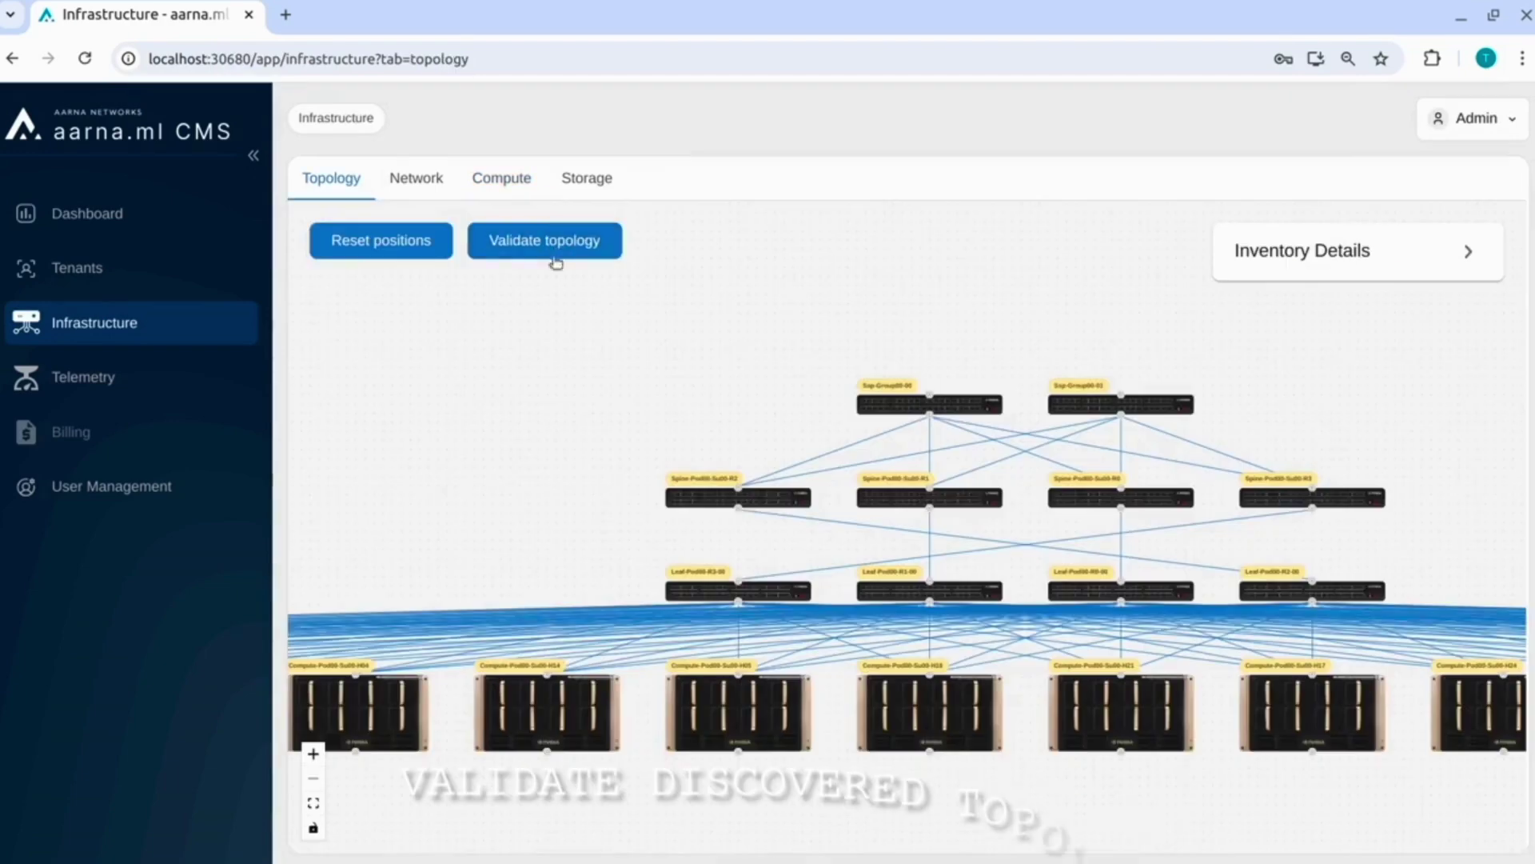
left_click(555, 246)
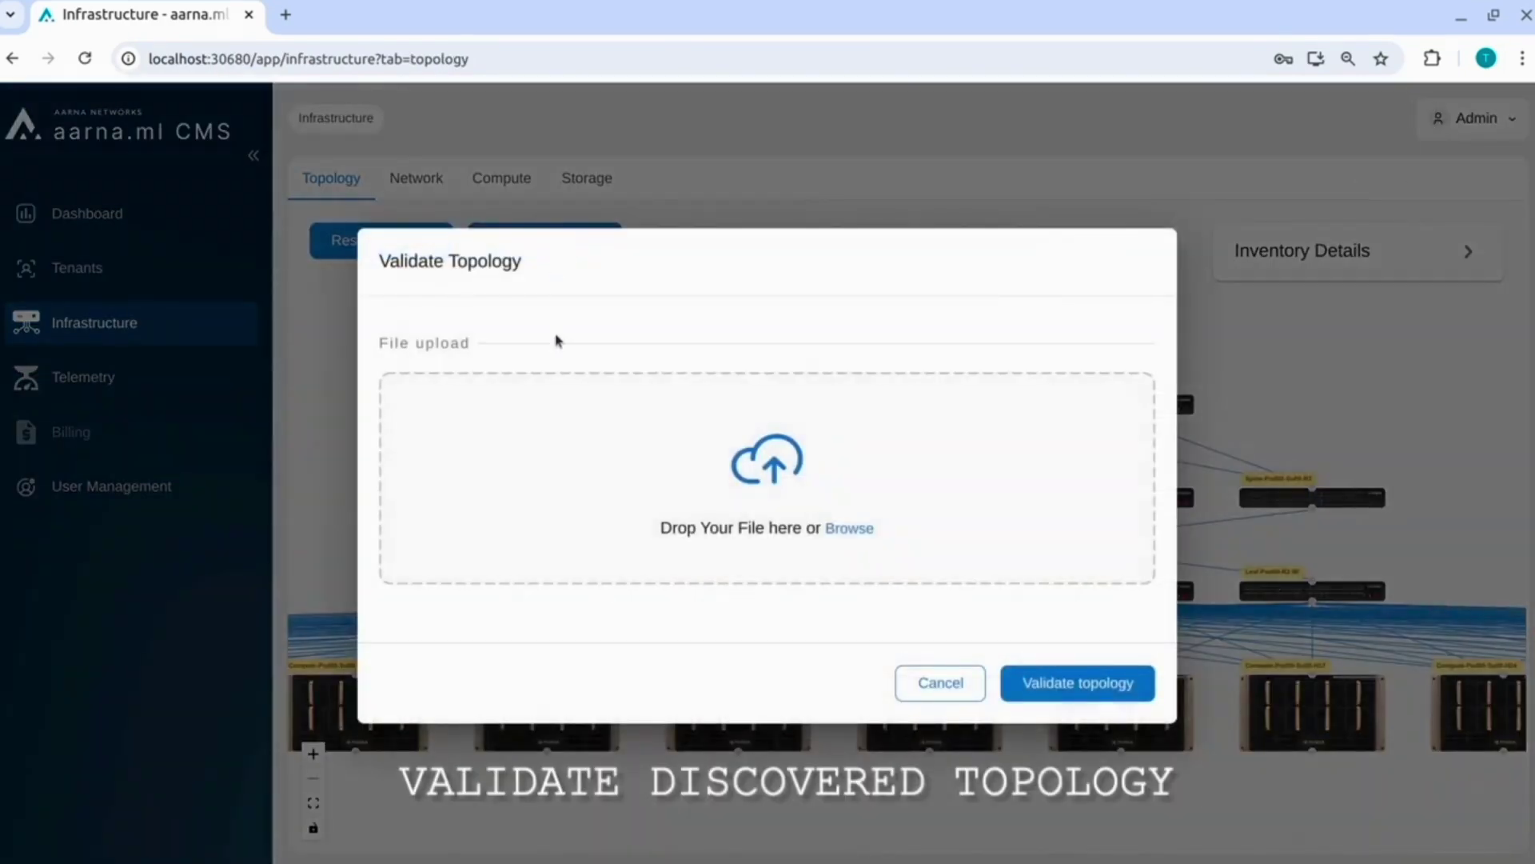
Validate the topology against an uploaded topology file, with all 12 nodes passing
left_click(847, 529)
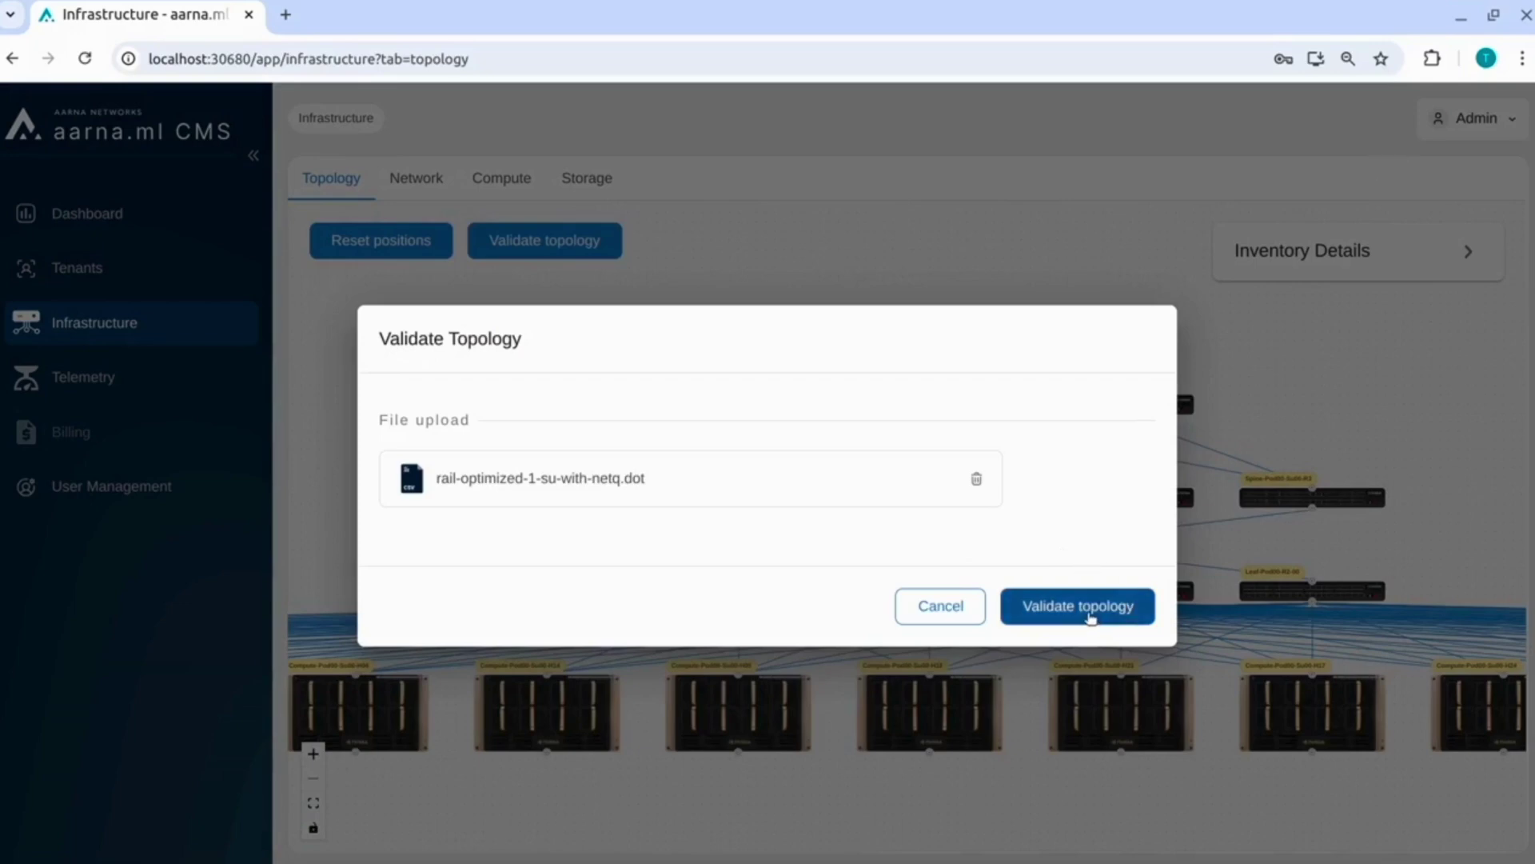
left_click(1091, 617)
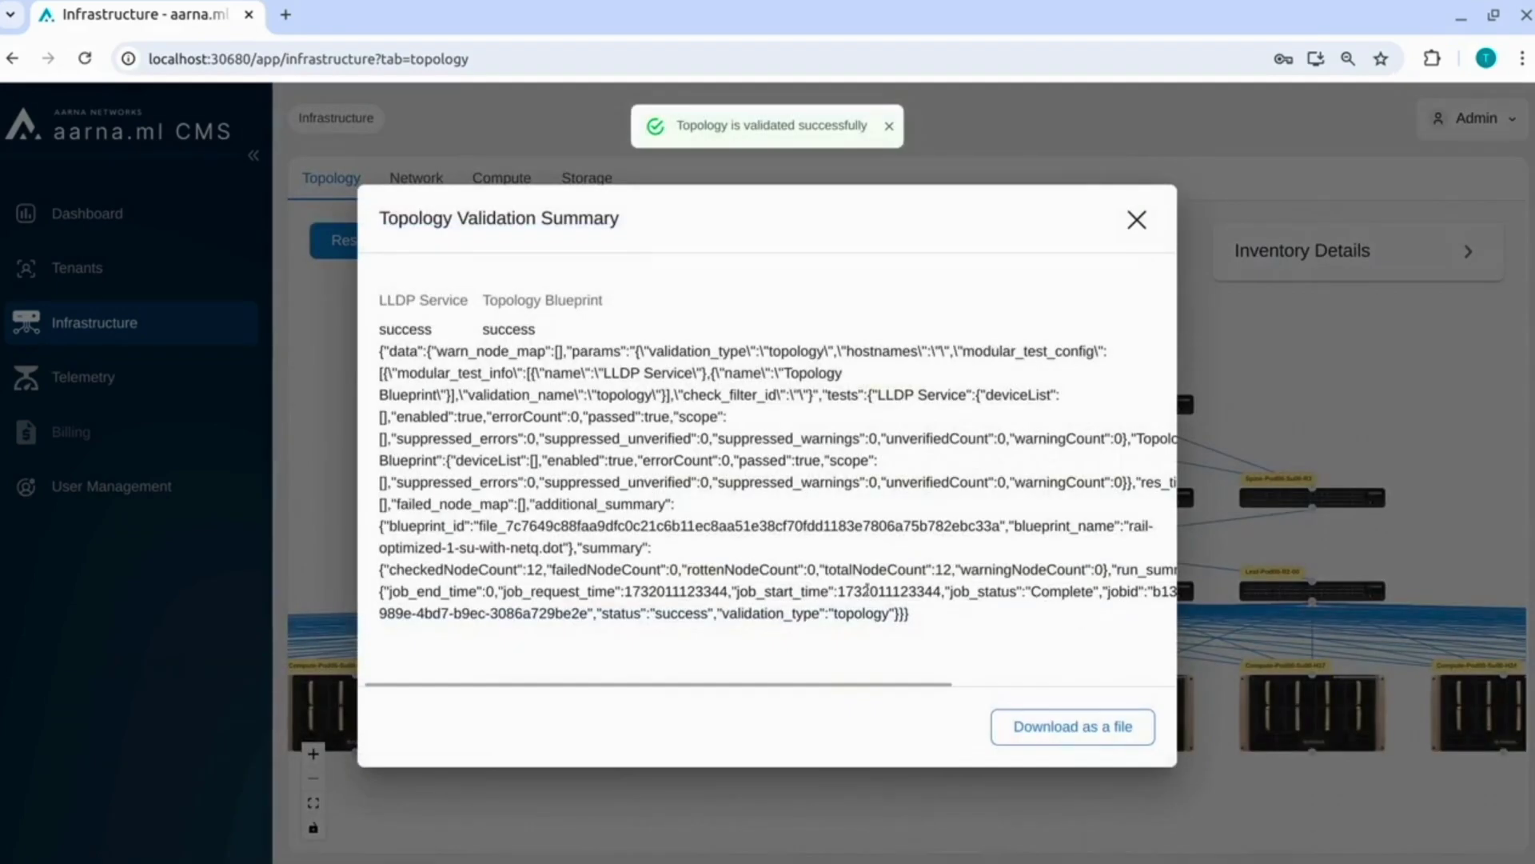
scroll(866, 589, "right", 4)
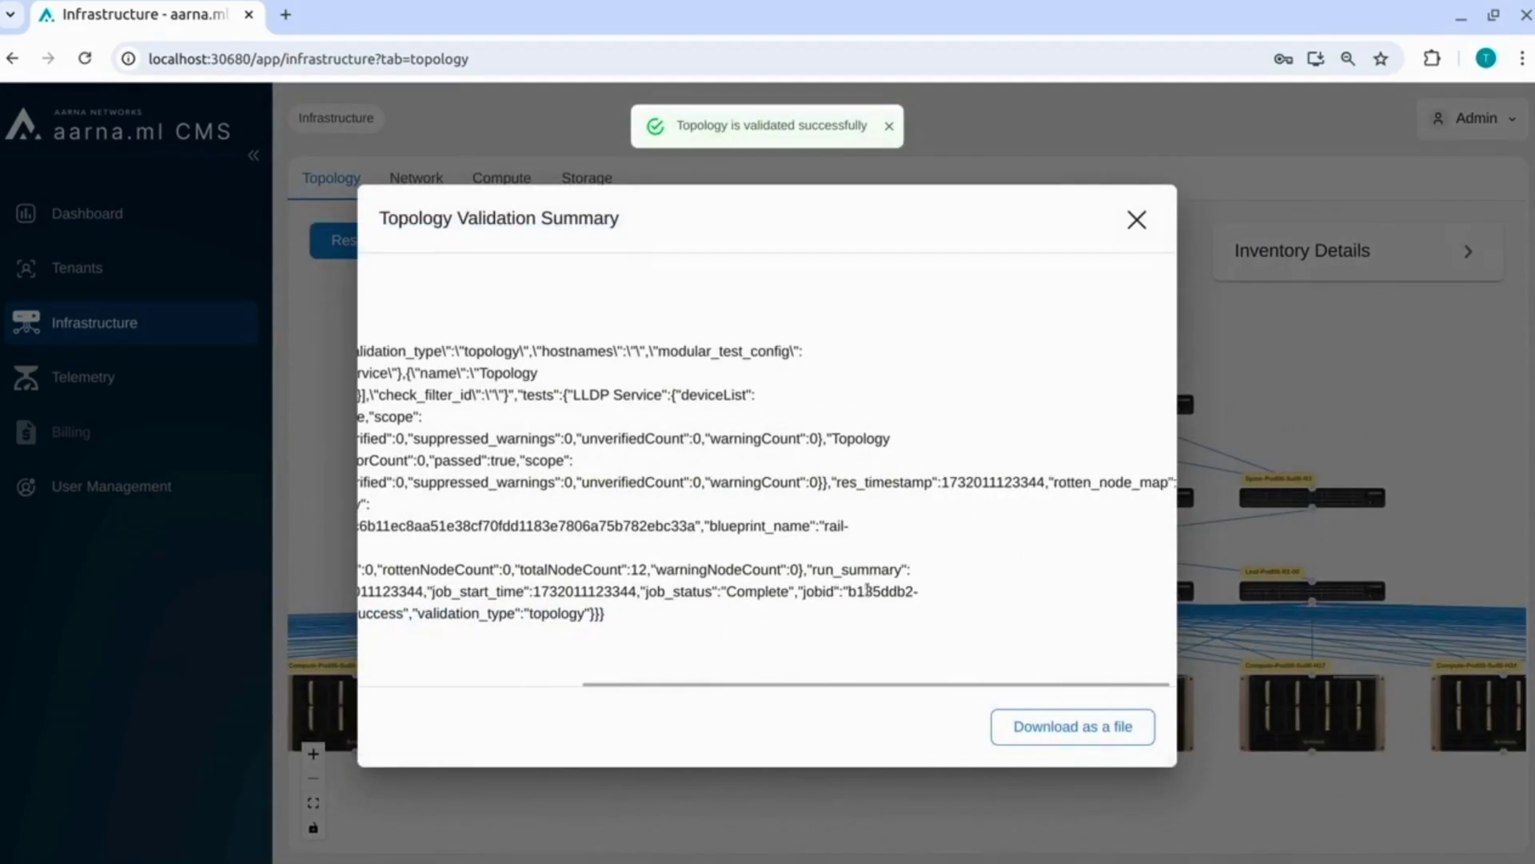
scroll(868, 590, "left", 4)
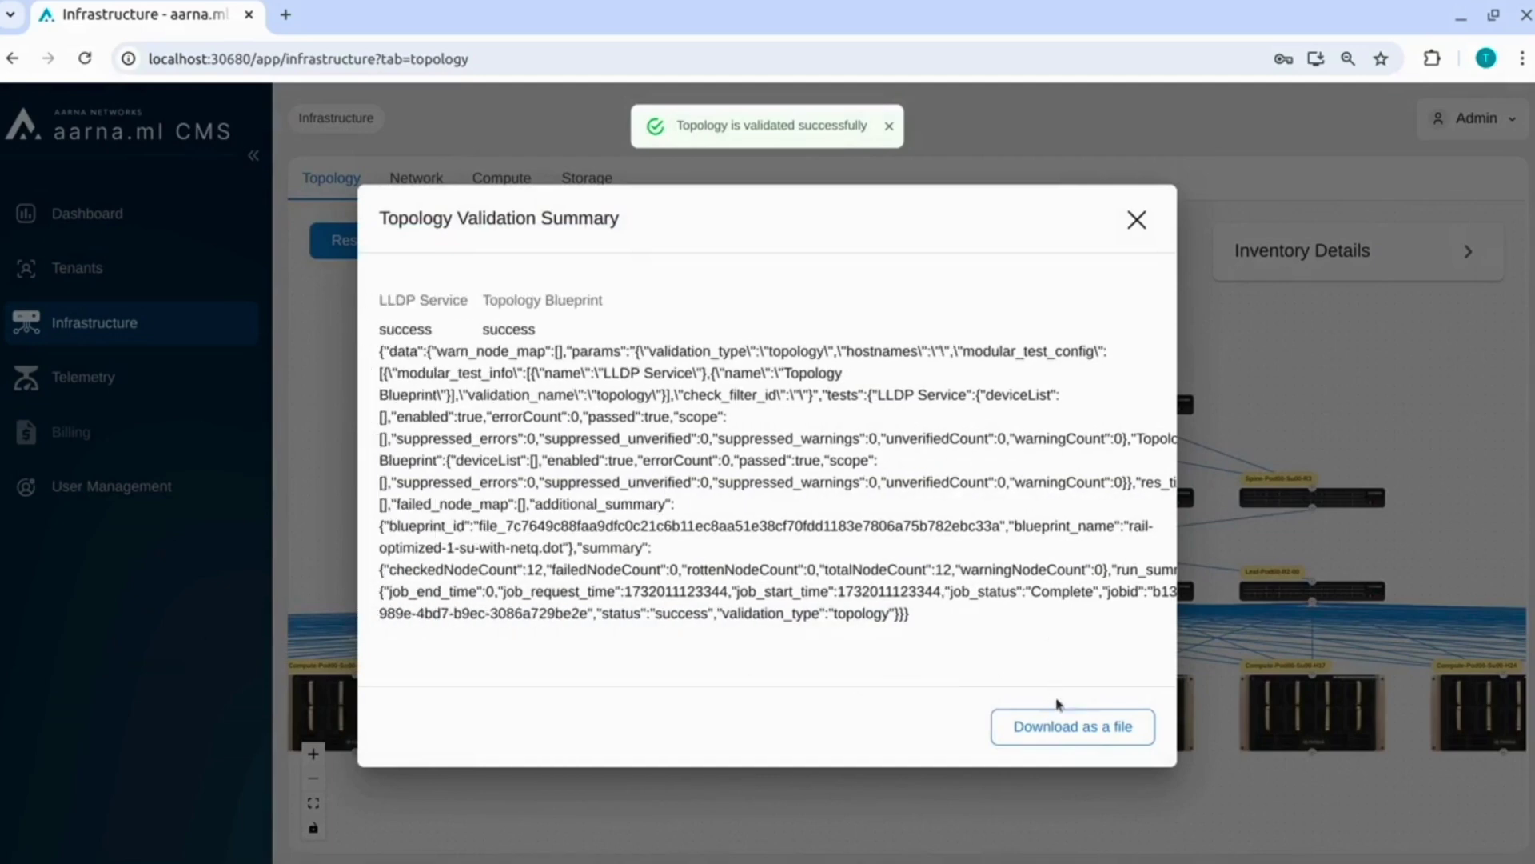
Save the validation summary as topology-validation-summary (11).json, view it, and close it
left_click(1068, 734)
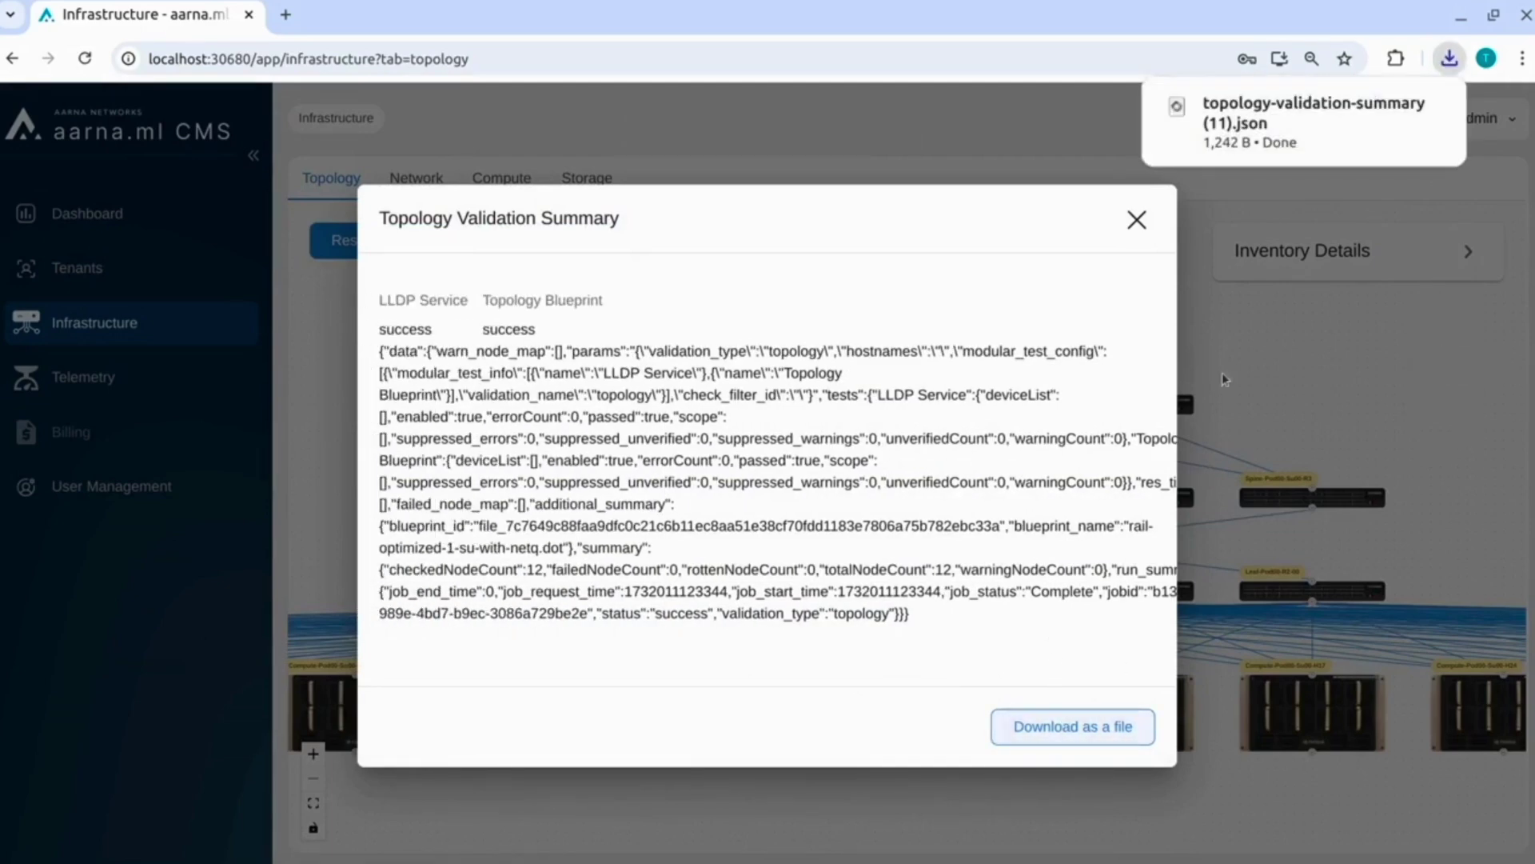
left_click(1289, 124)
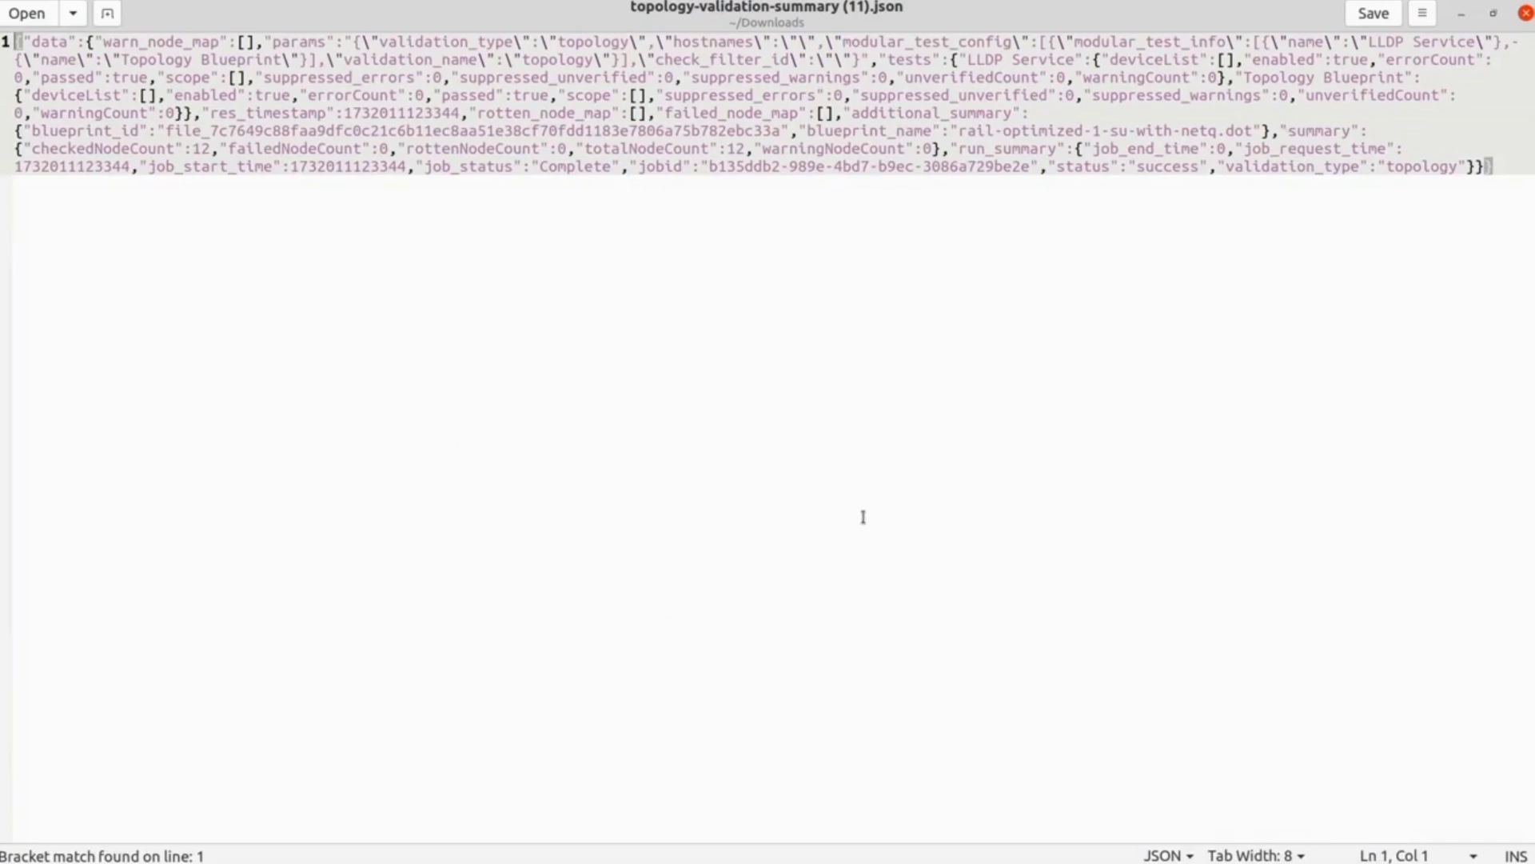
left_click(1461, 14)
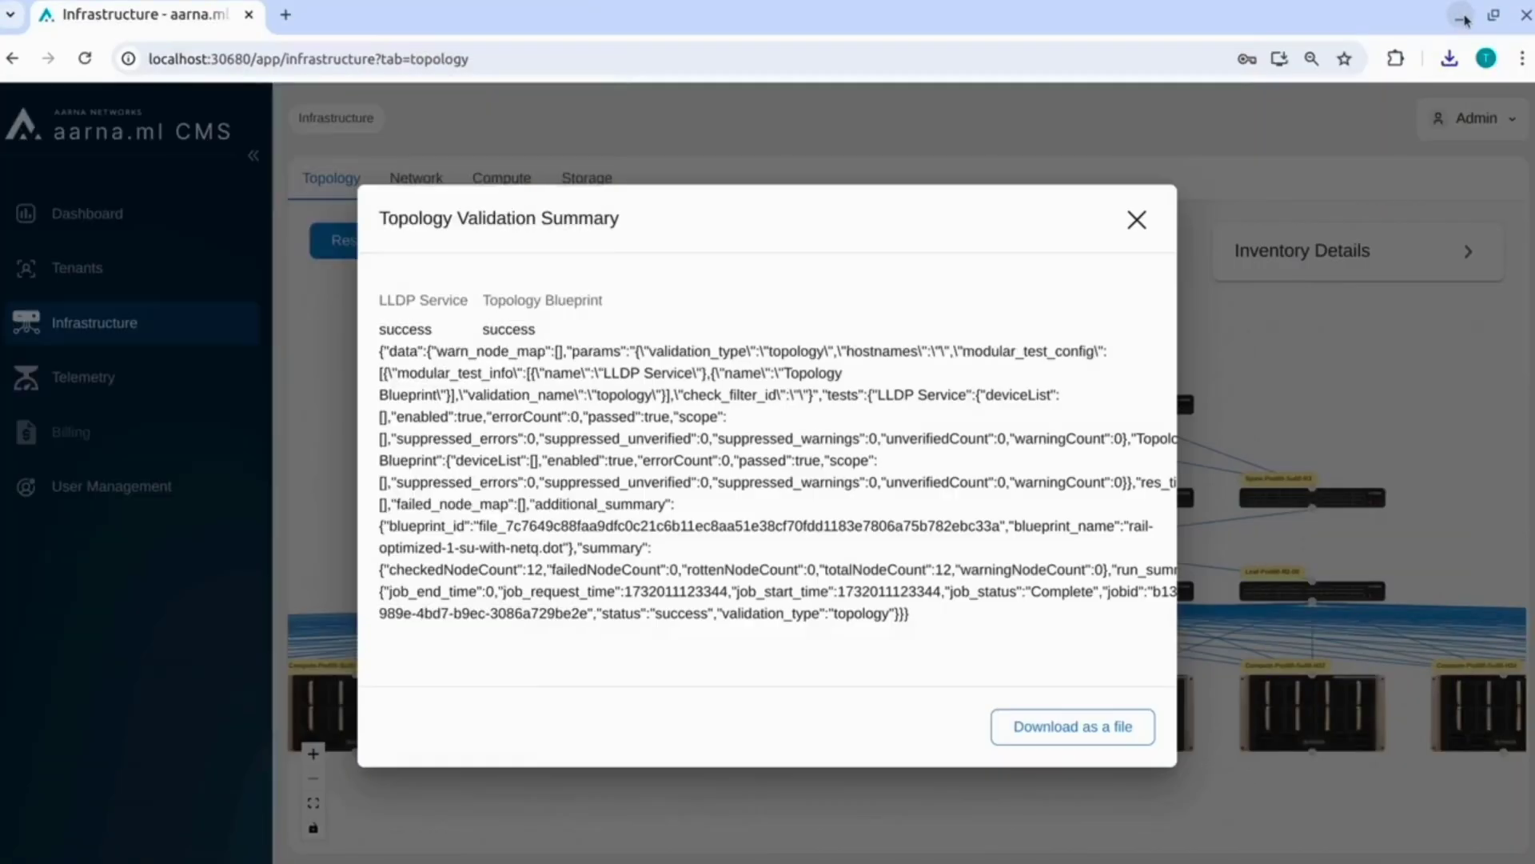
left_click(1136, 220)
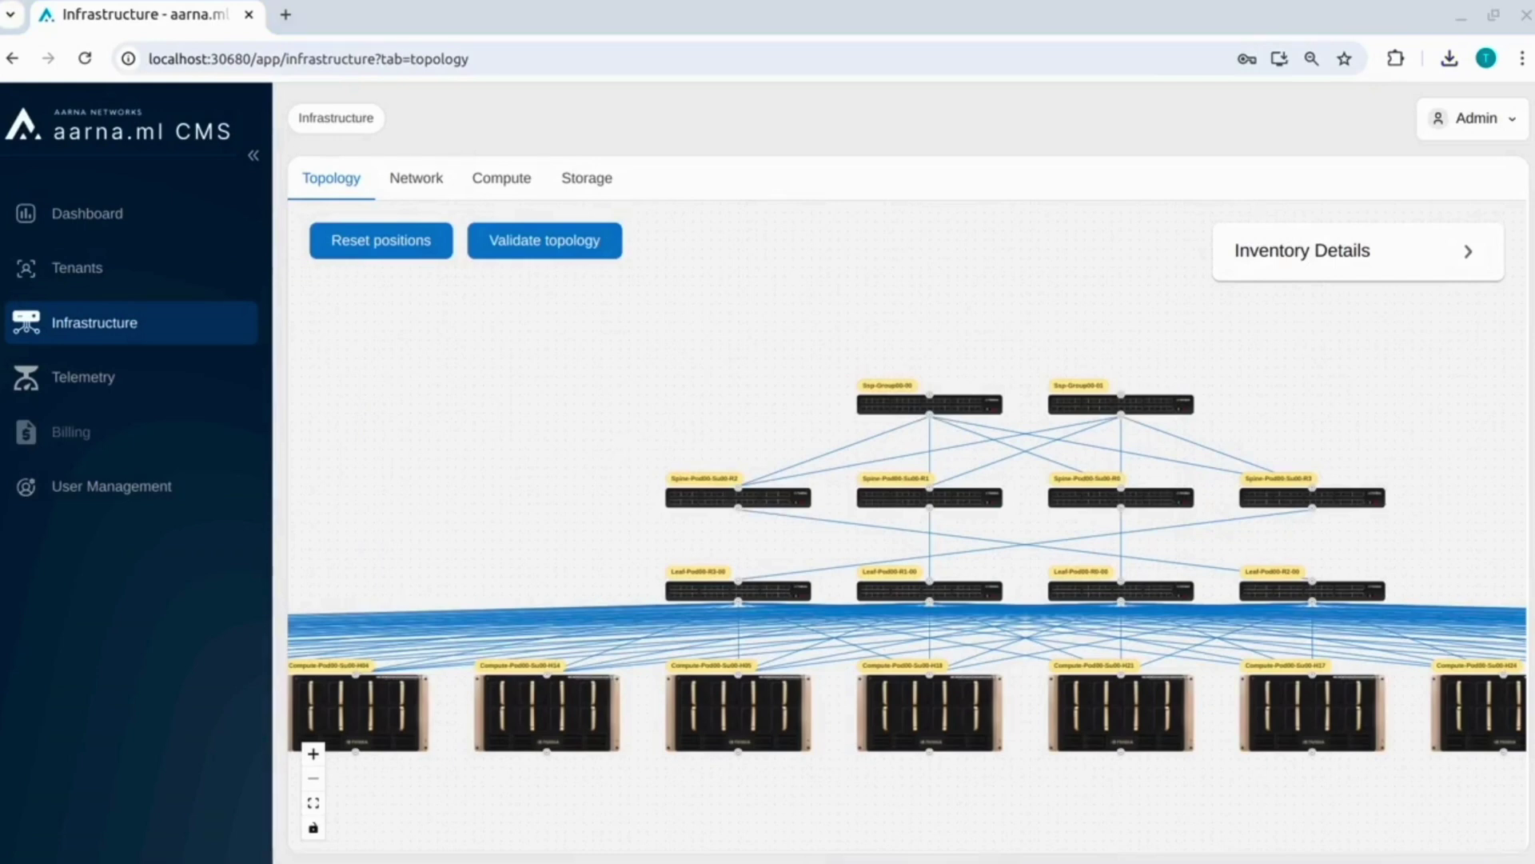
Create and confirm the network underlay, yielding success with subnets 10.254.0.0/16 and 10.64.0.0/16
left_click(423, 181)
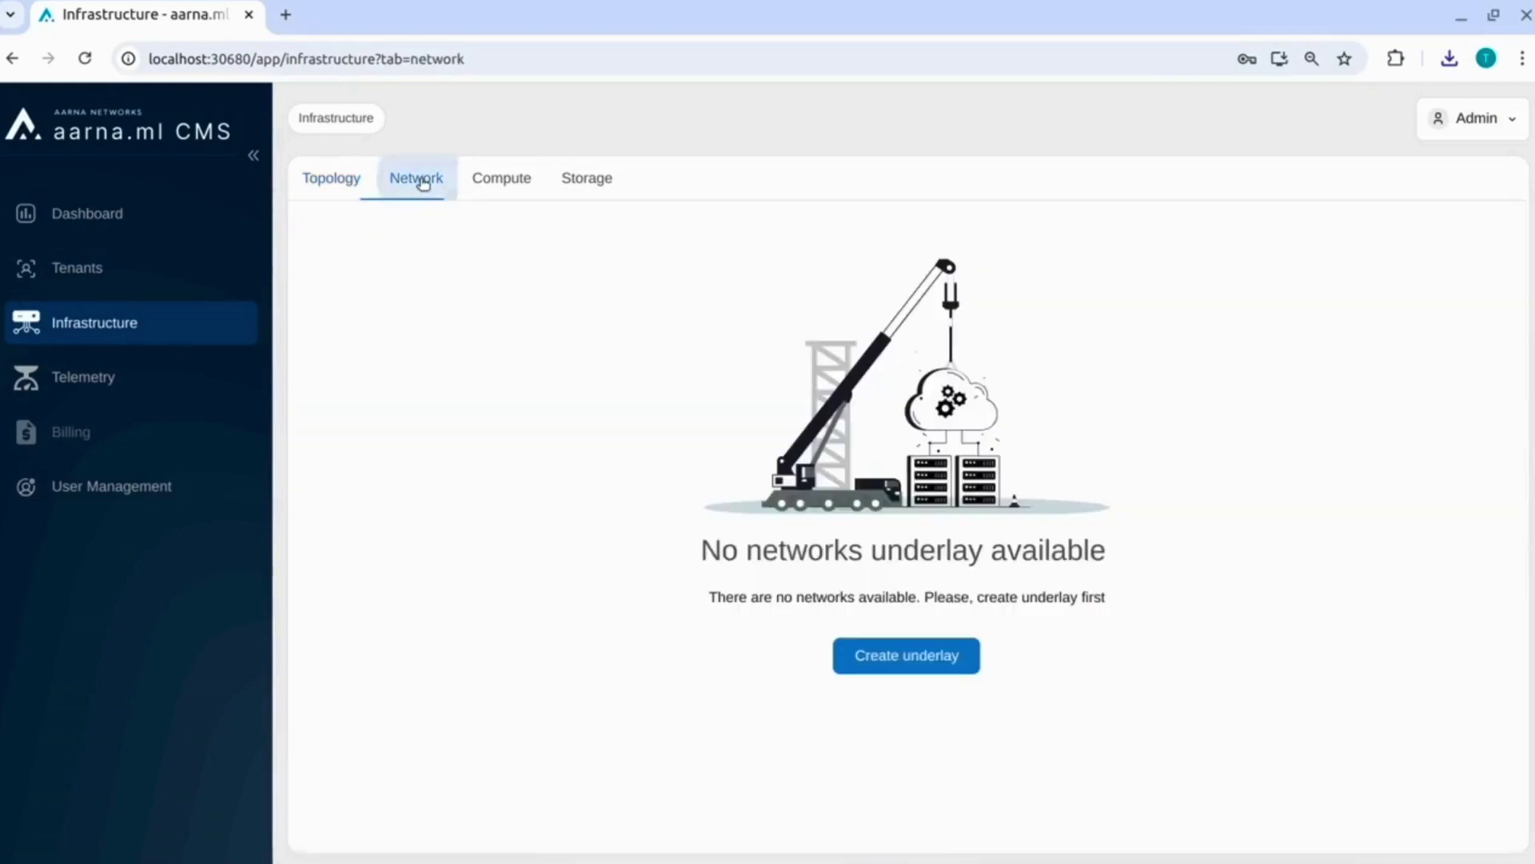
left_click(586, 180)
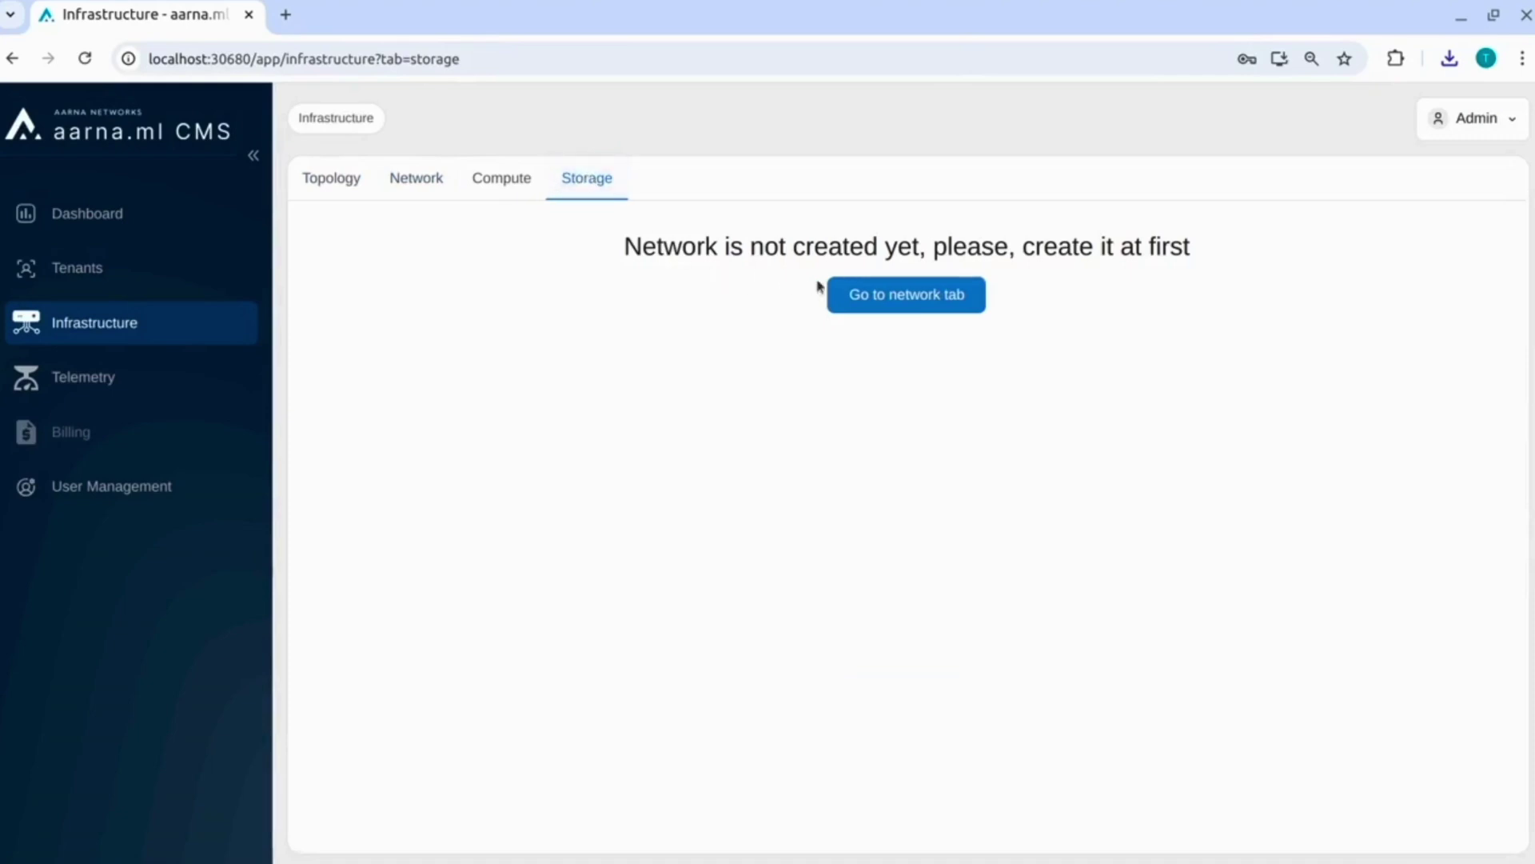
left_click(846, 297)
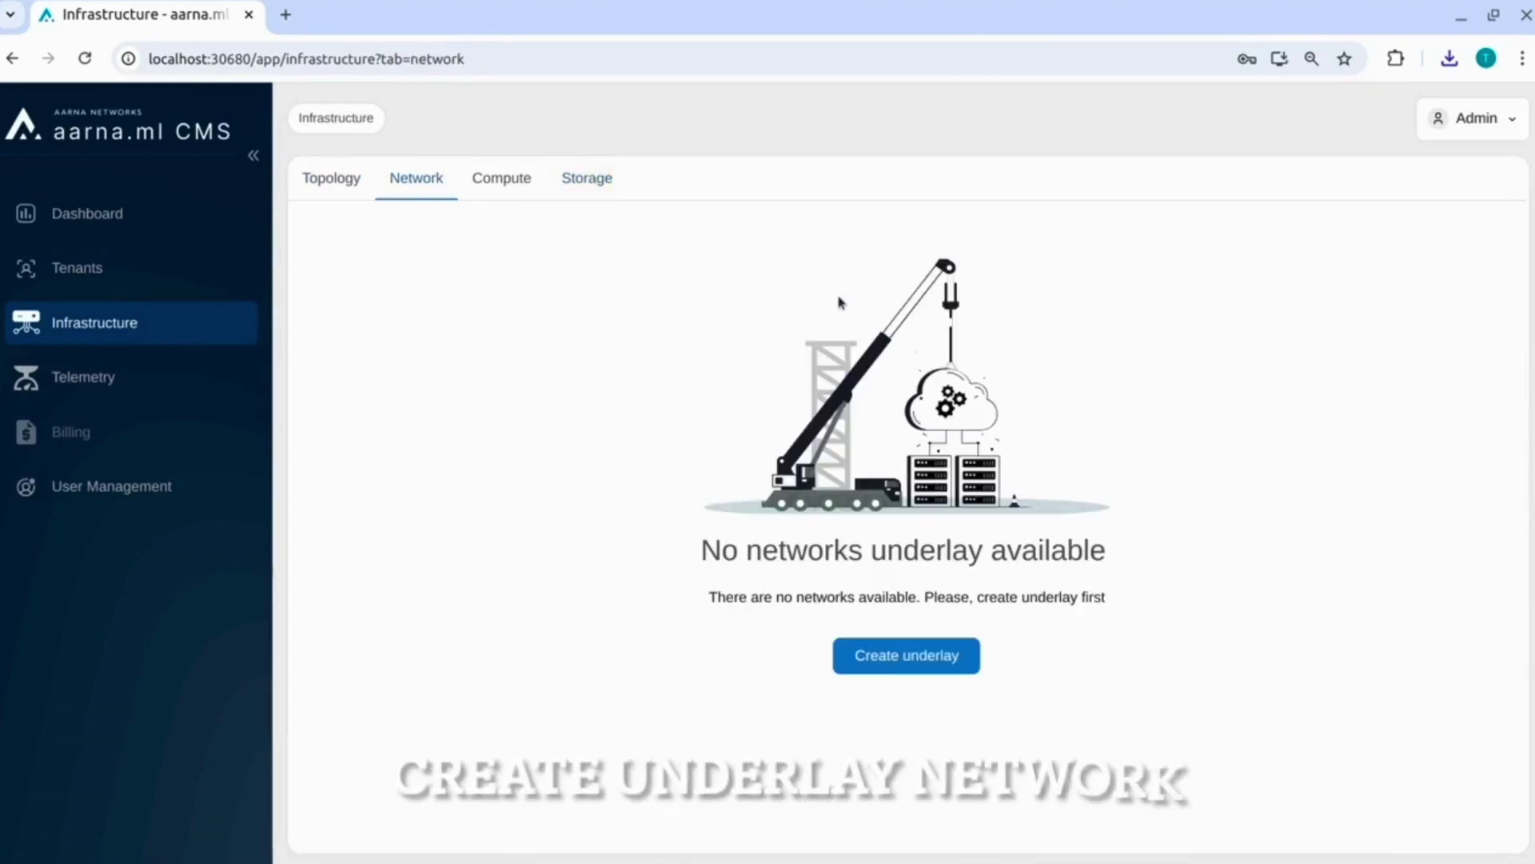
left_click(891, 657)
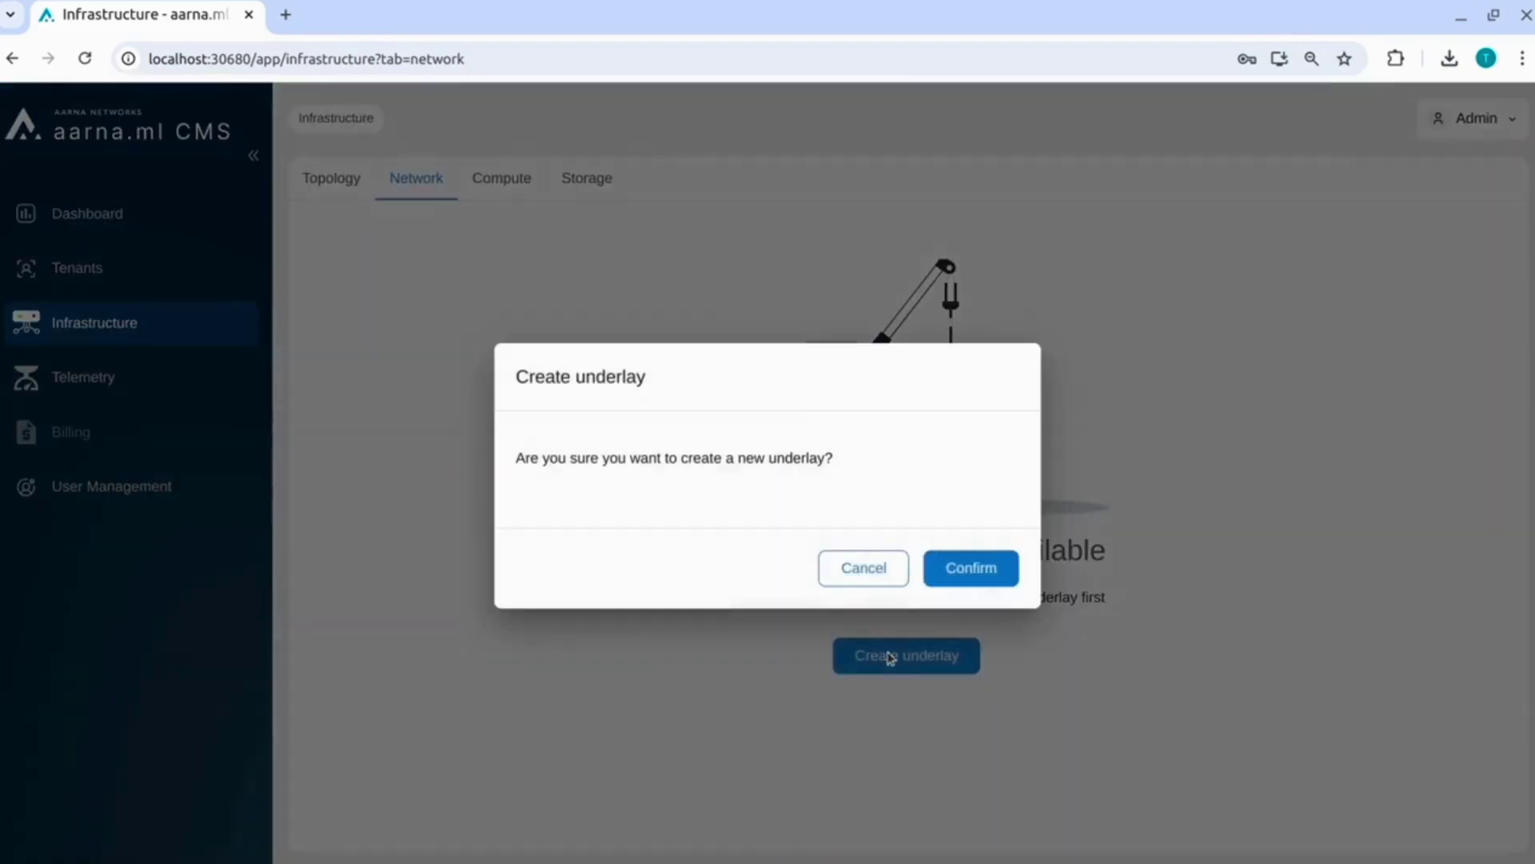
left_click(942, 571)
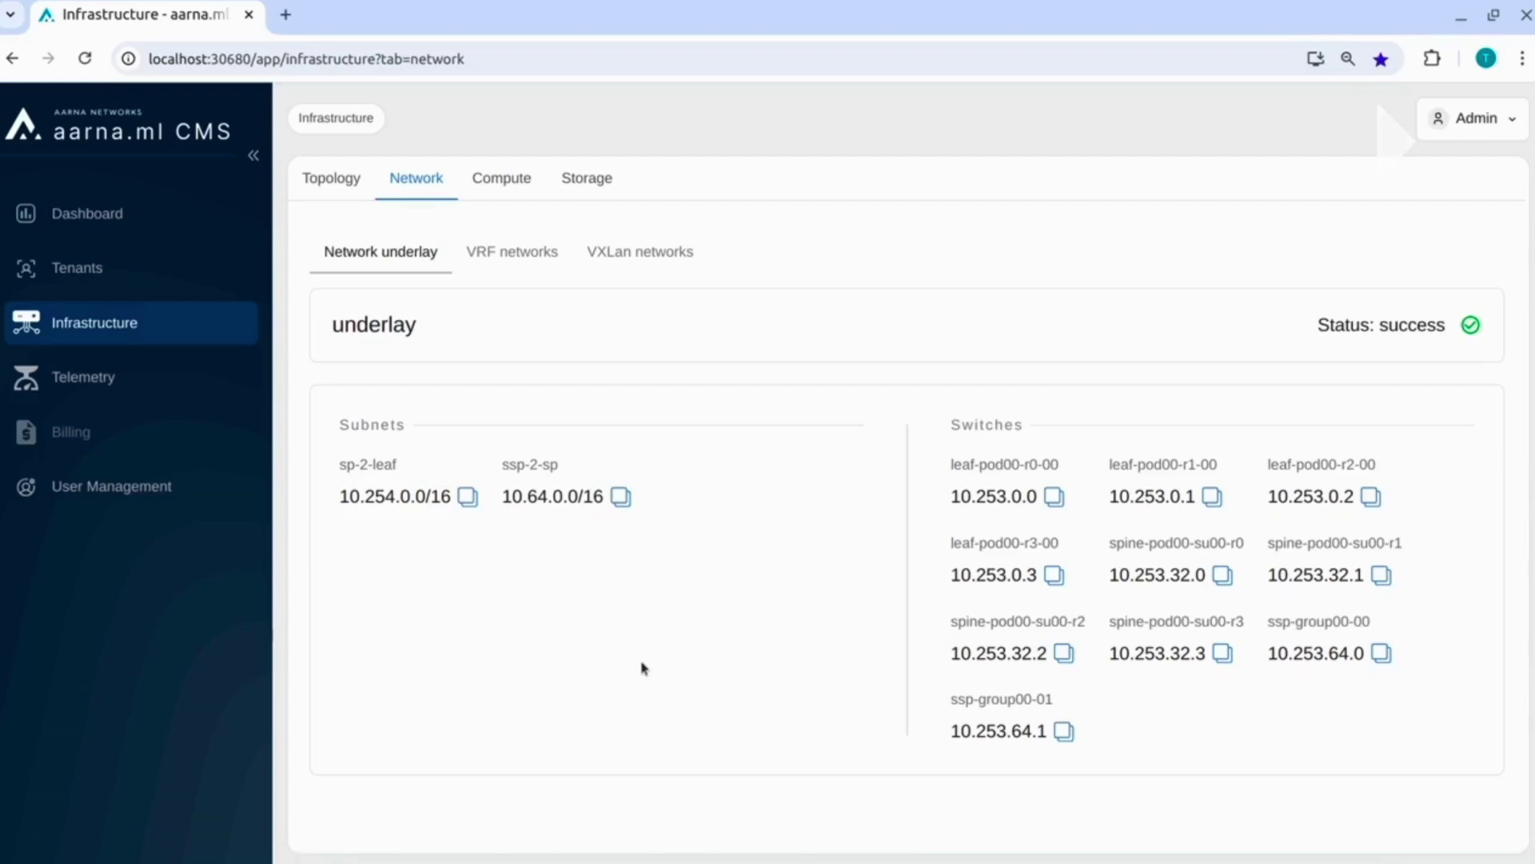
Inspect the storage VRF network's details, then list the VXLan networks
left_click(504, 254)
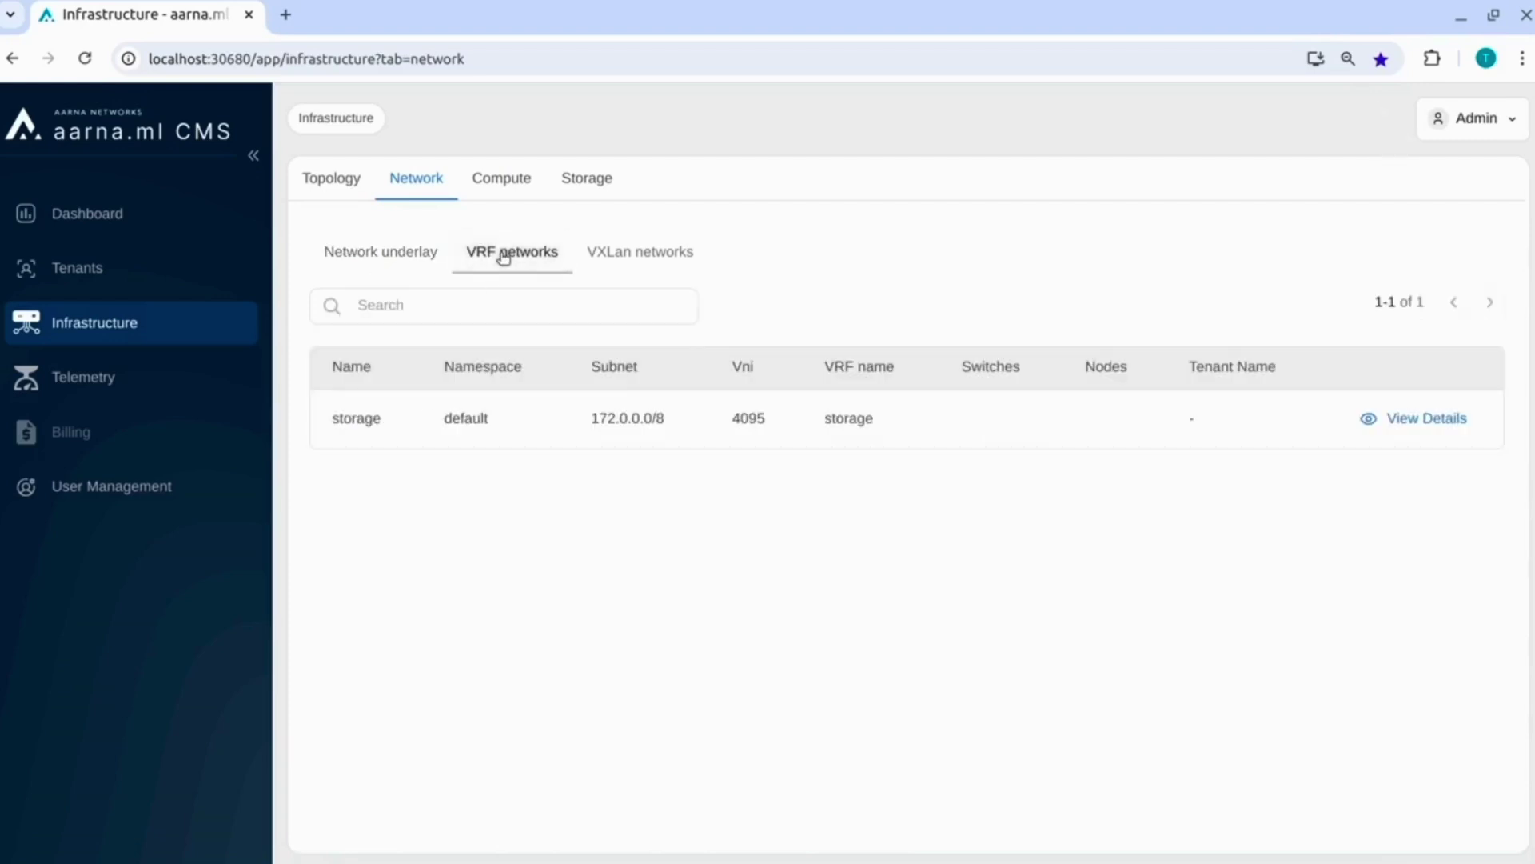
left_click(1399, 432)
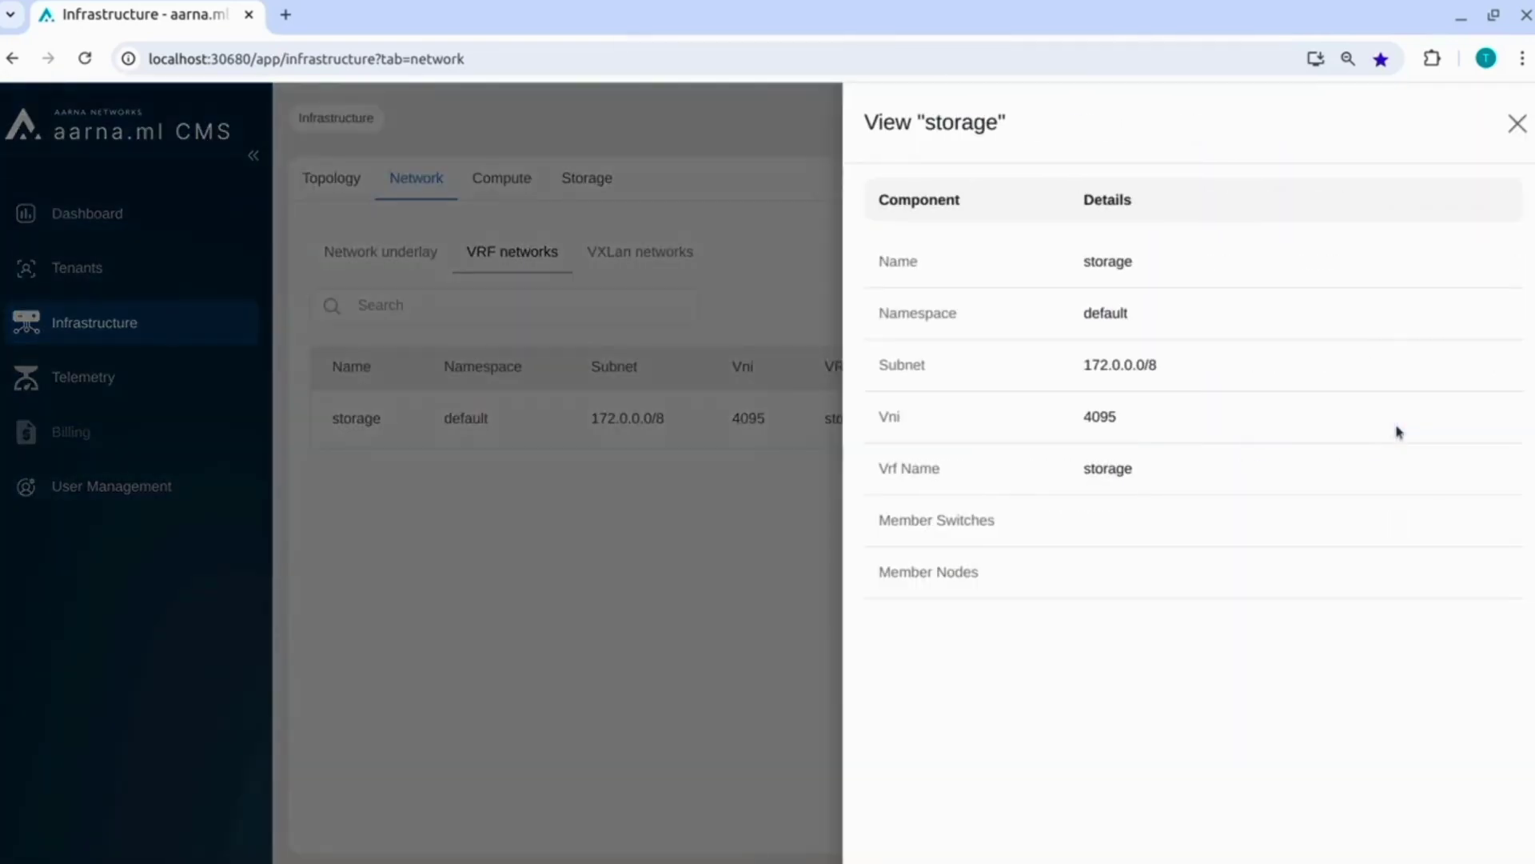
left_click(1516, 126)
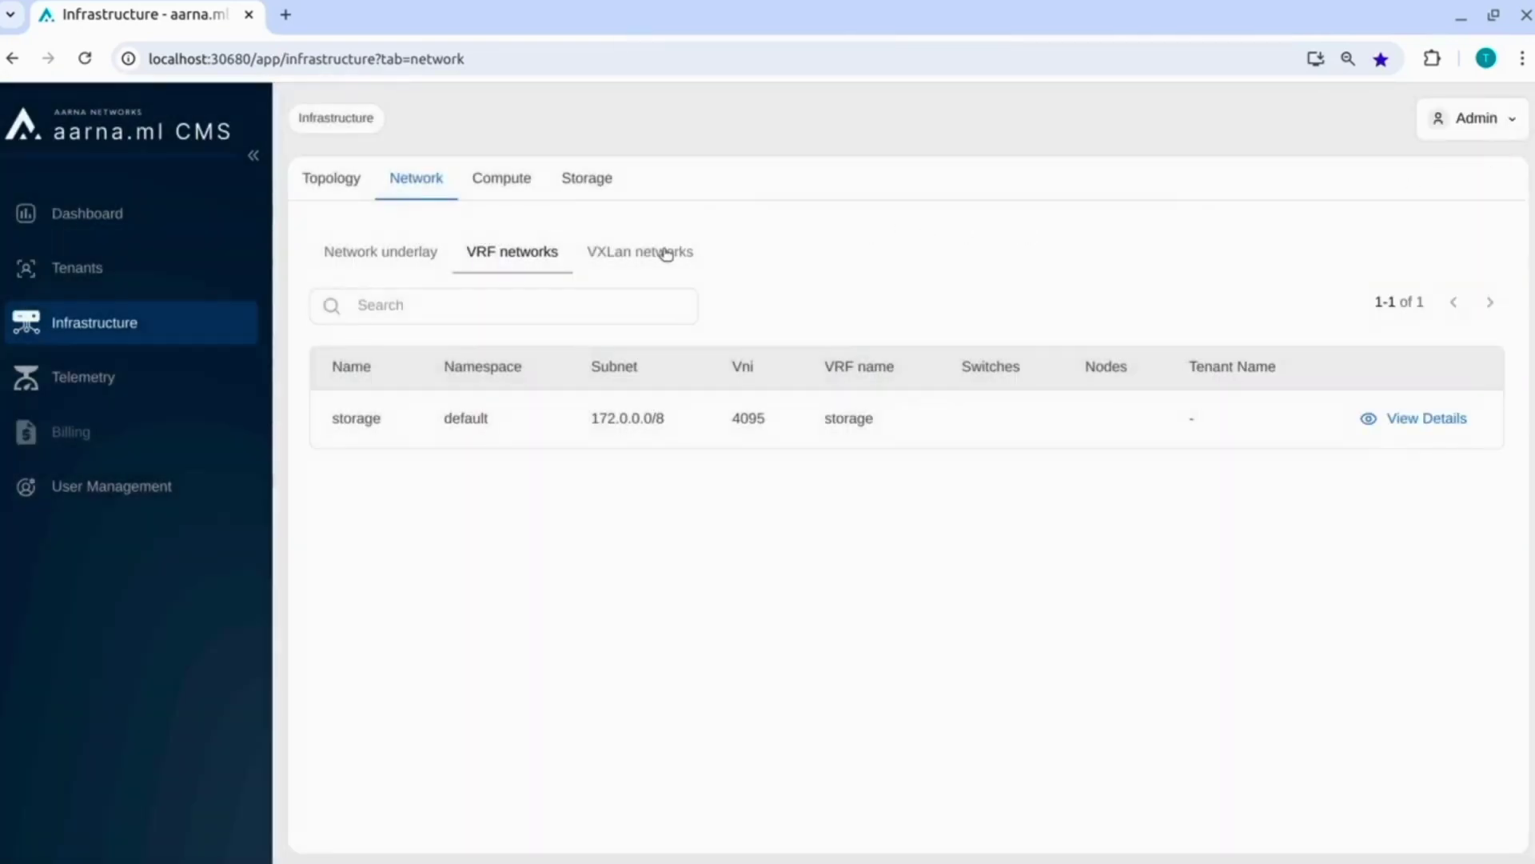
left_click(666, 255)
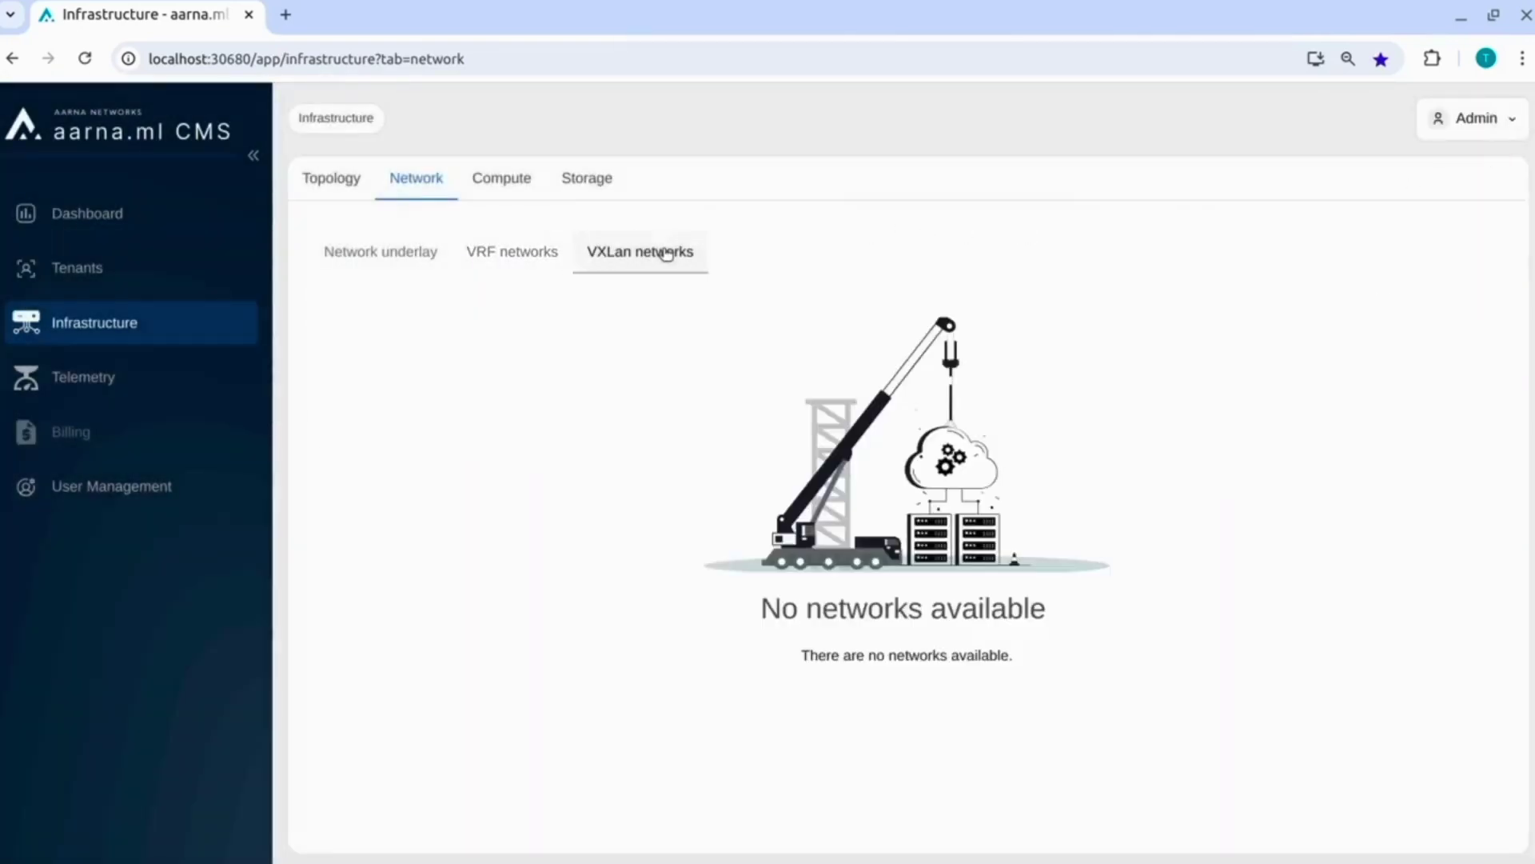
Review storage-0's hardware details (7946 MB memory), then go to the empty Tenants list
left_click(602, 184)
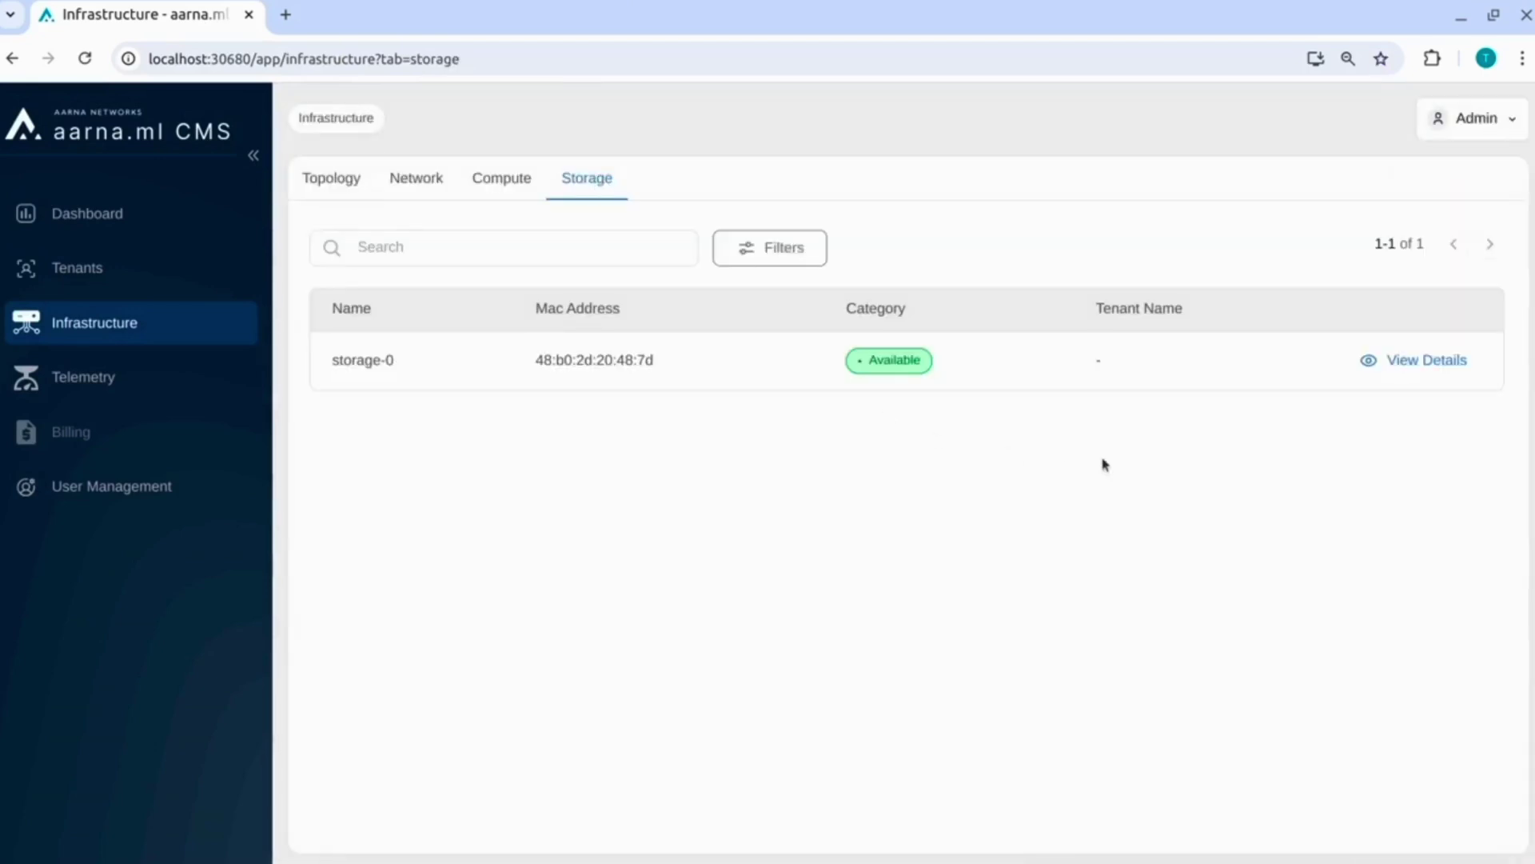
left_click(1397, 372)
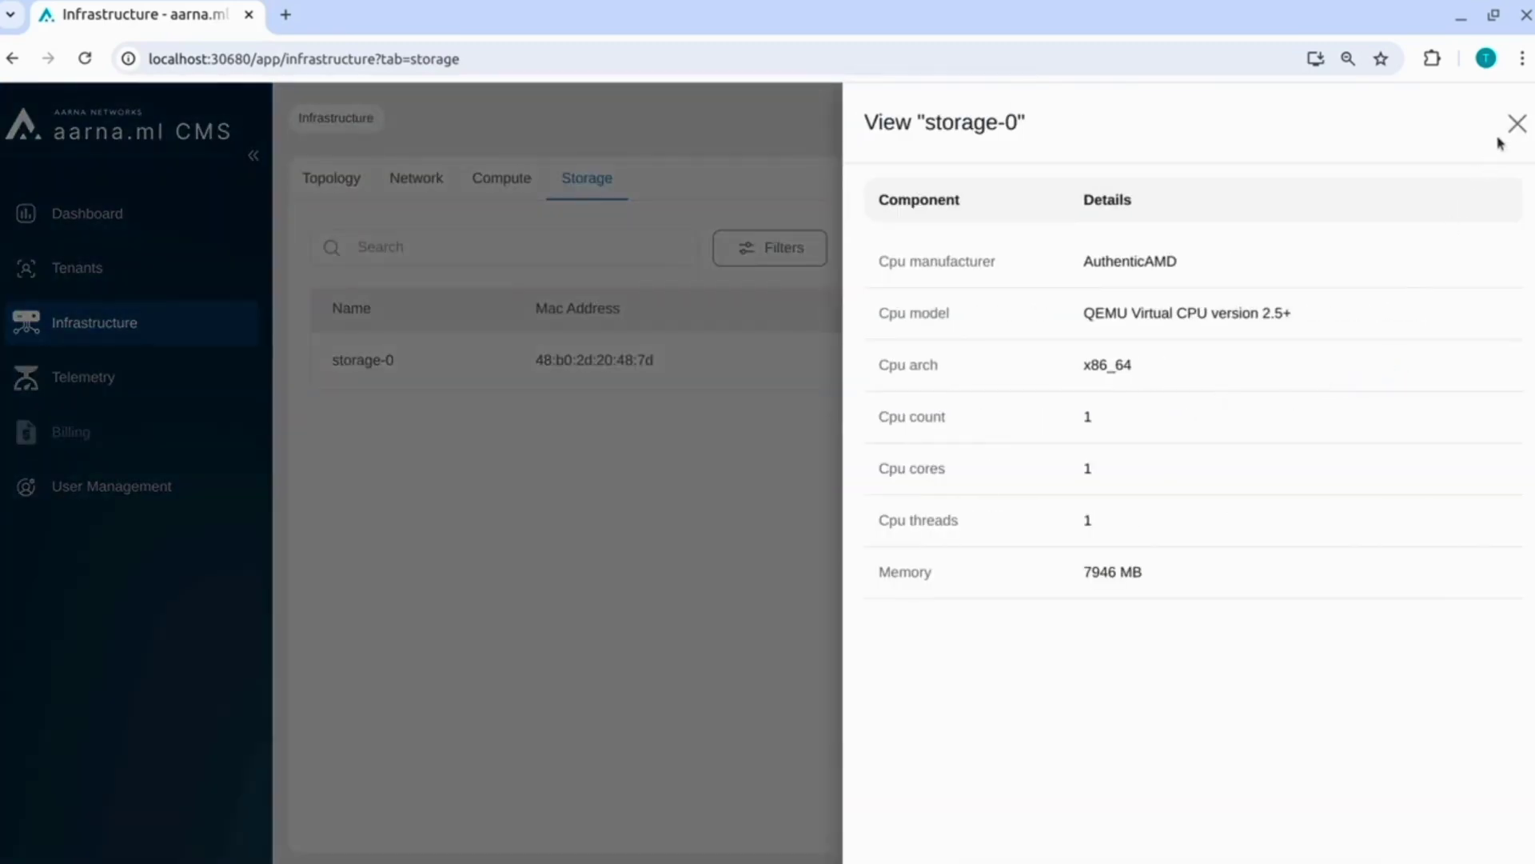
left_click(1511, 130)
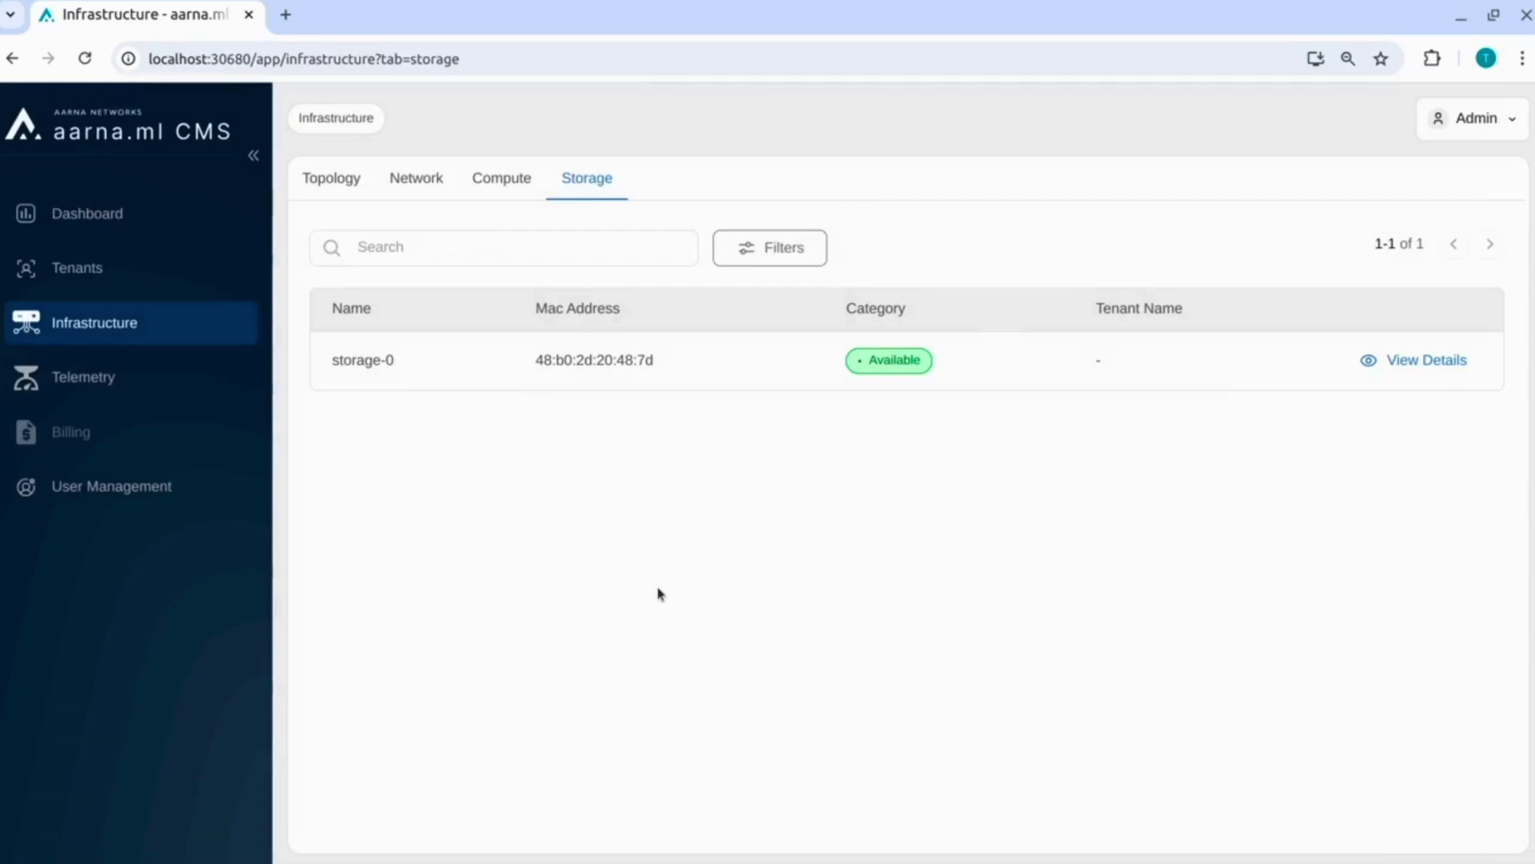
left_click(120, 268)
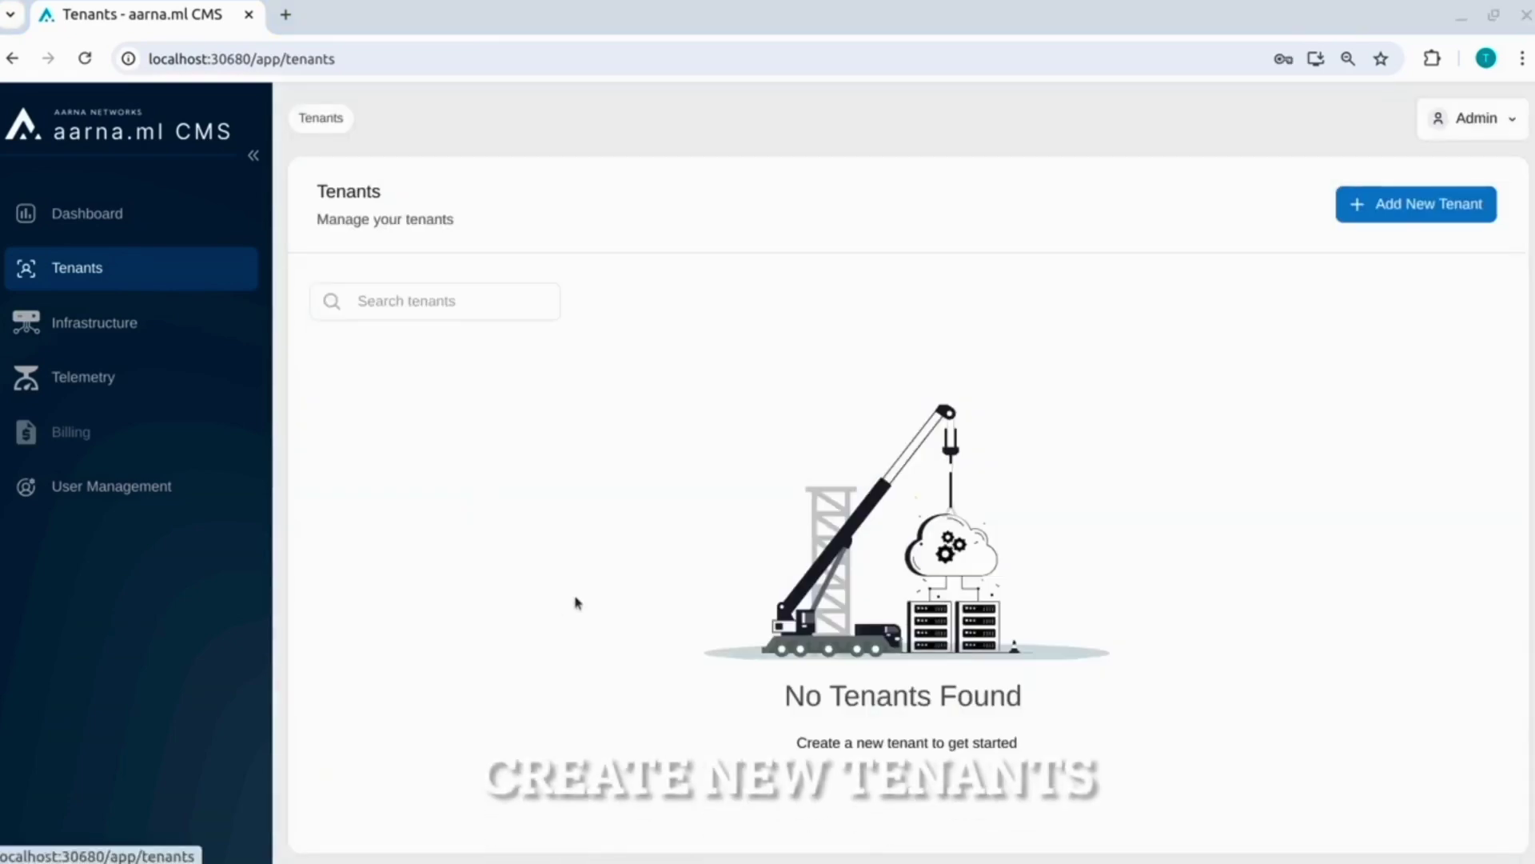
Create tenant aarna-tenant-01 with description 'Adding aarna-tenant-01' and open its storage resources
left_click(1374, 205)
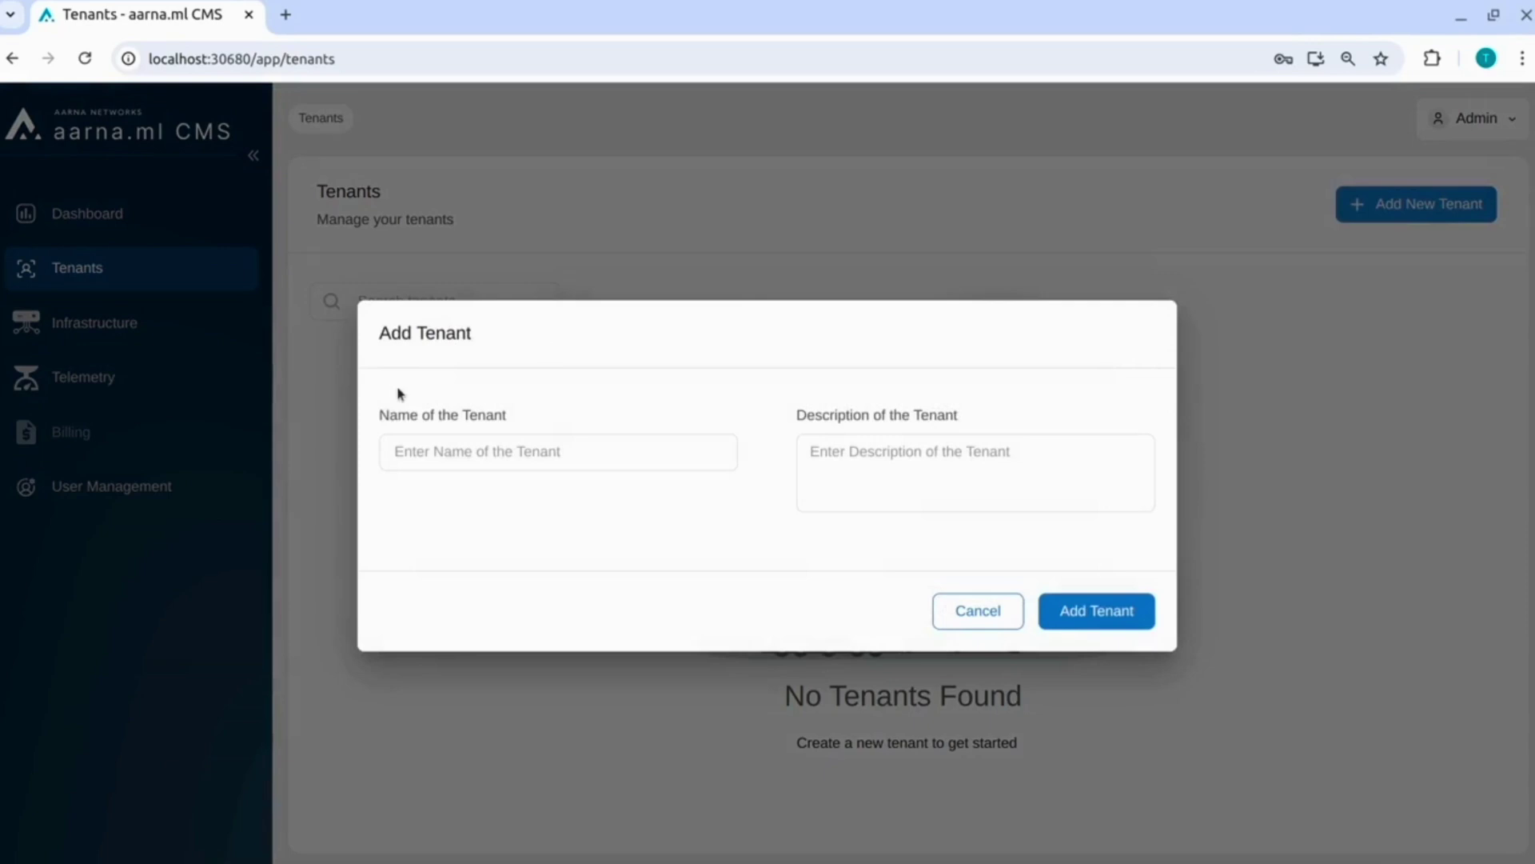
left_click(455, 453)
type("aarna-tenant-01")
left_click(912, 463)
type("Adding aarna-tenant-01")
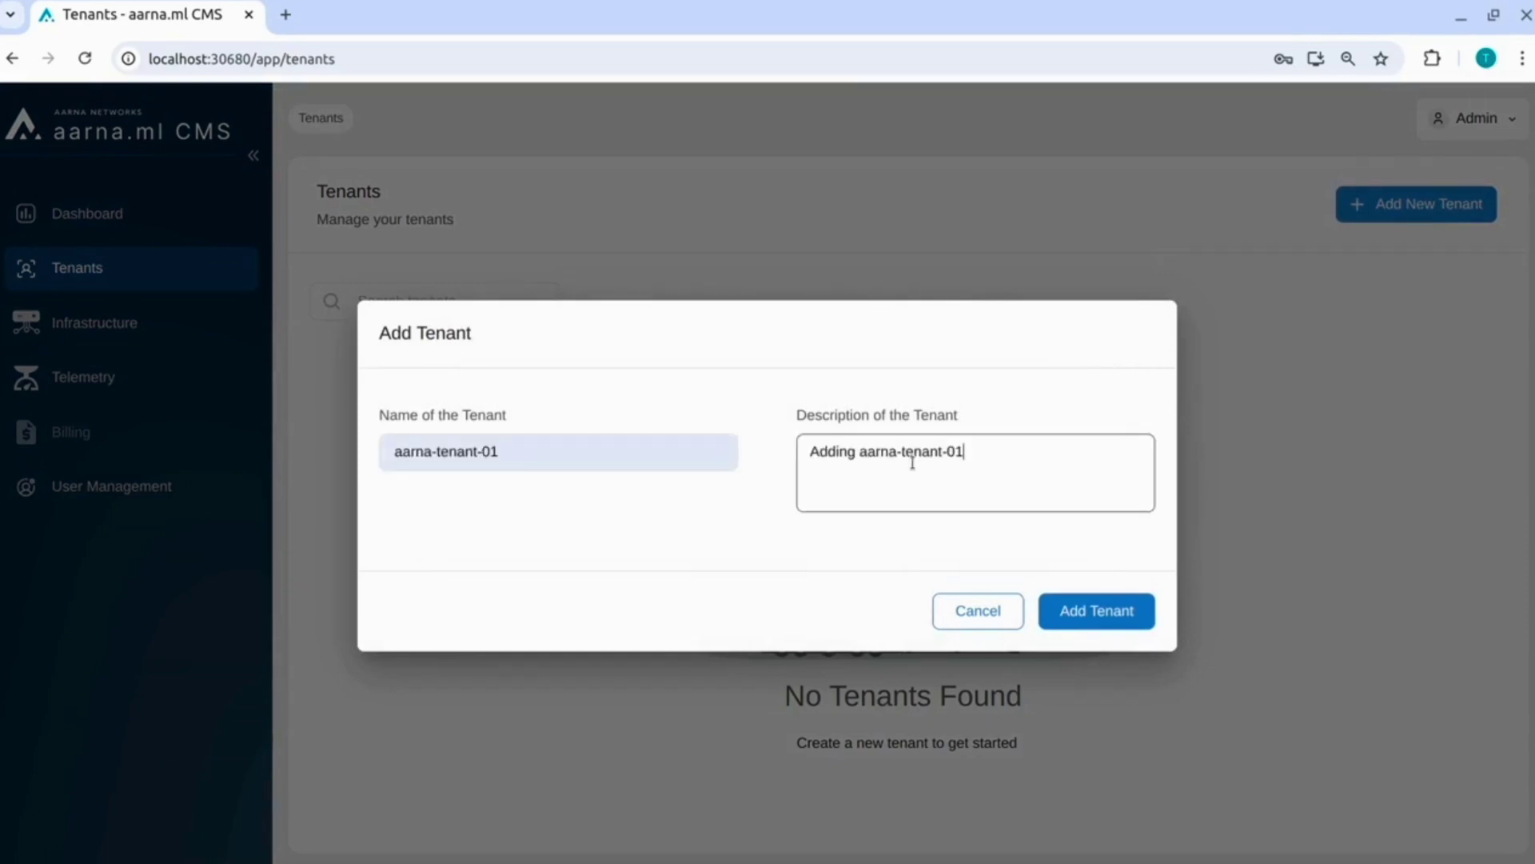
left_click(1072, 614)
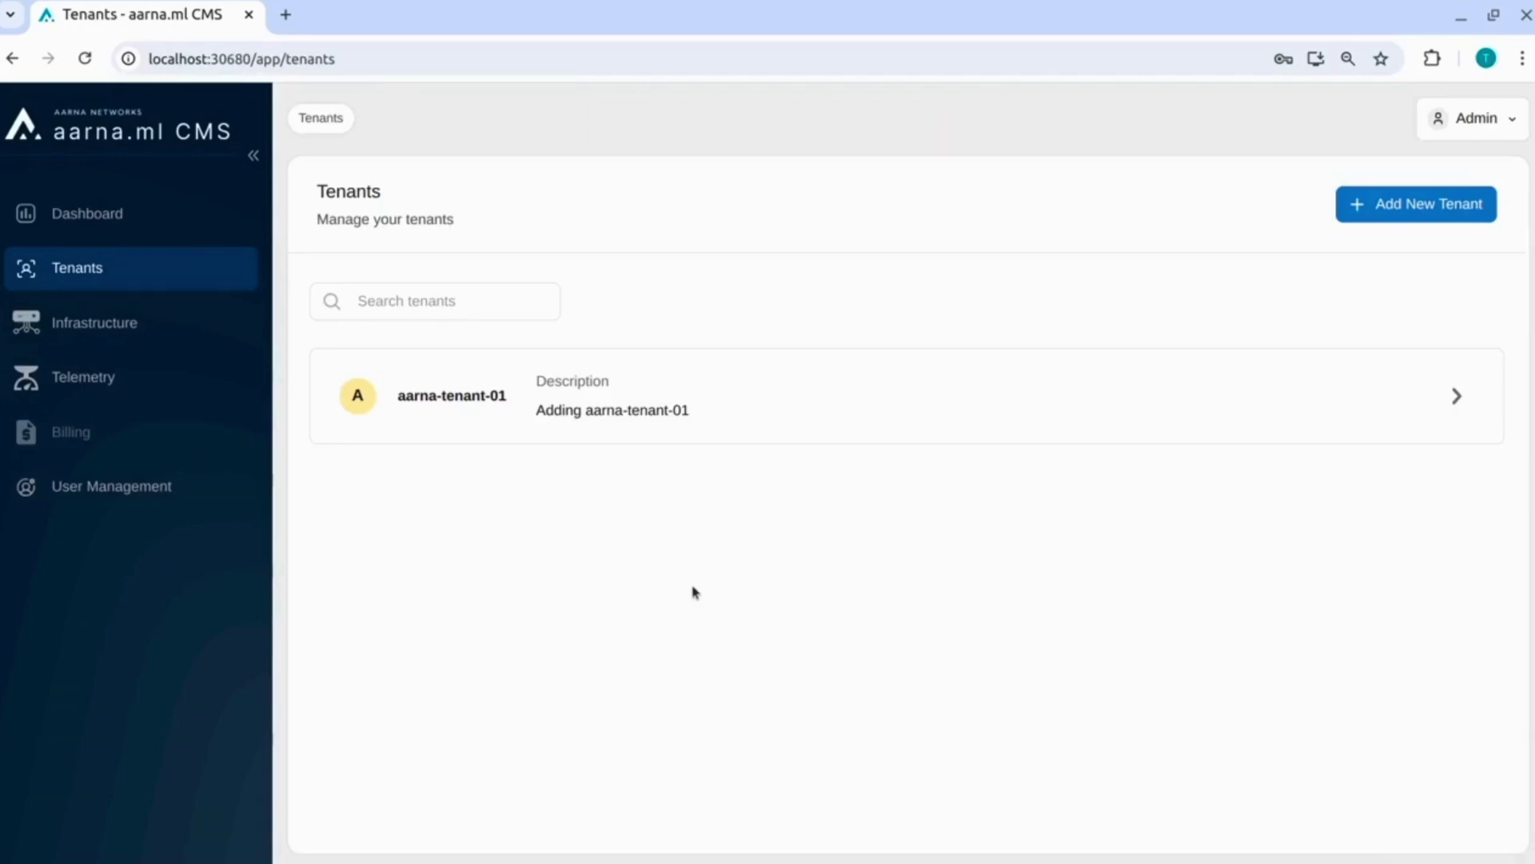
left_click(467, 410)
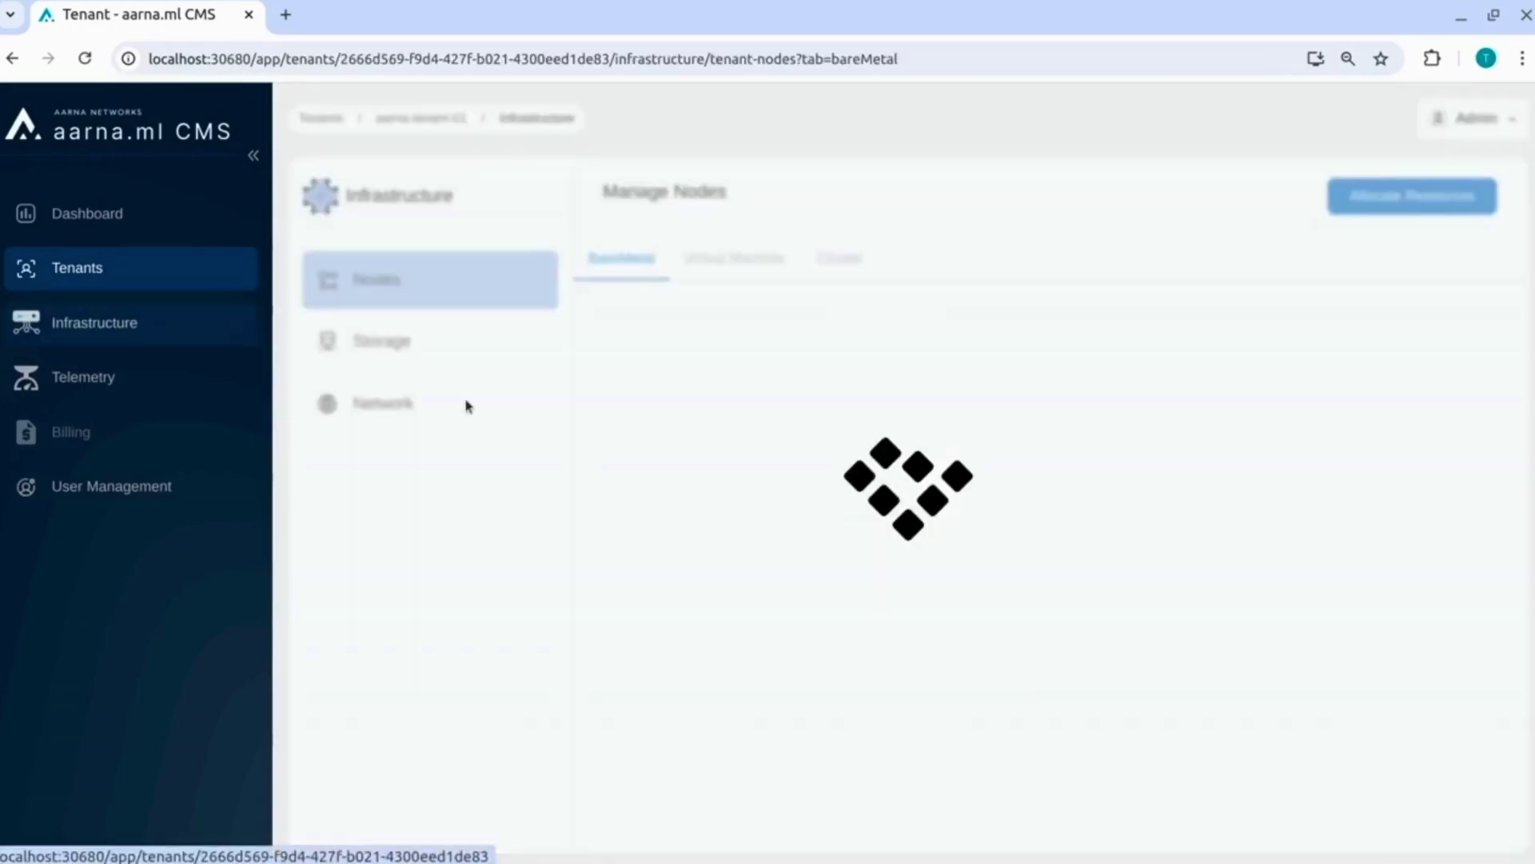
left_click(451, 339)
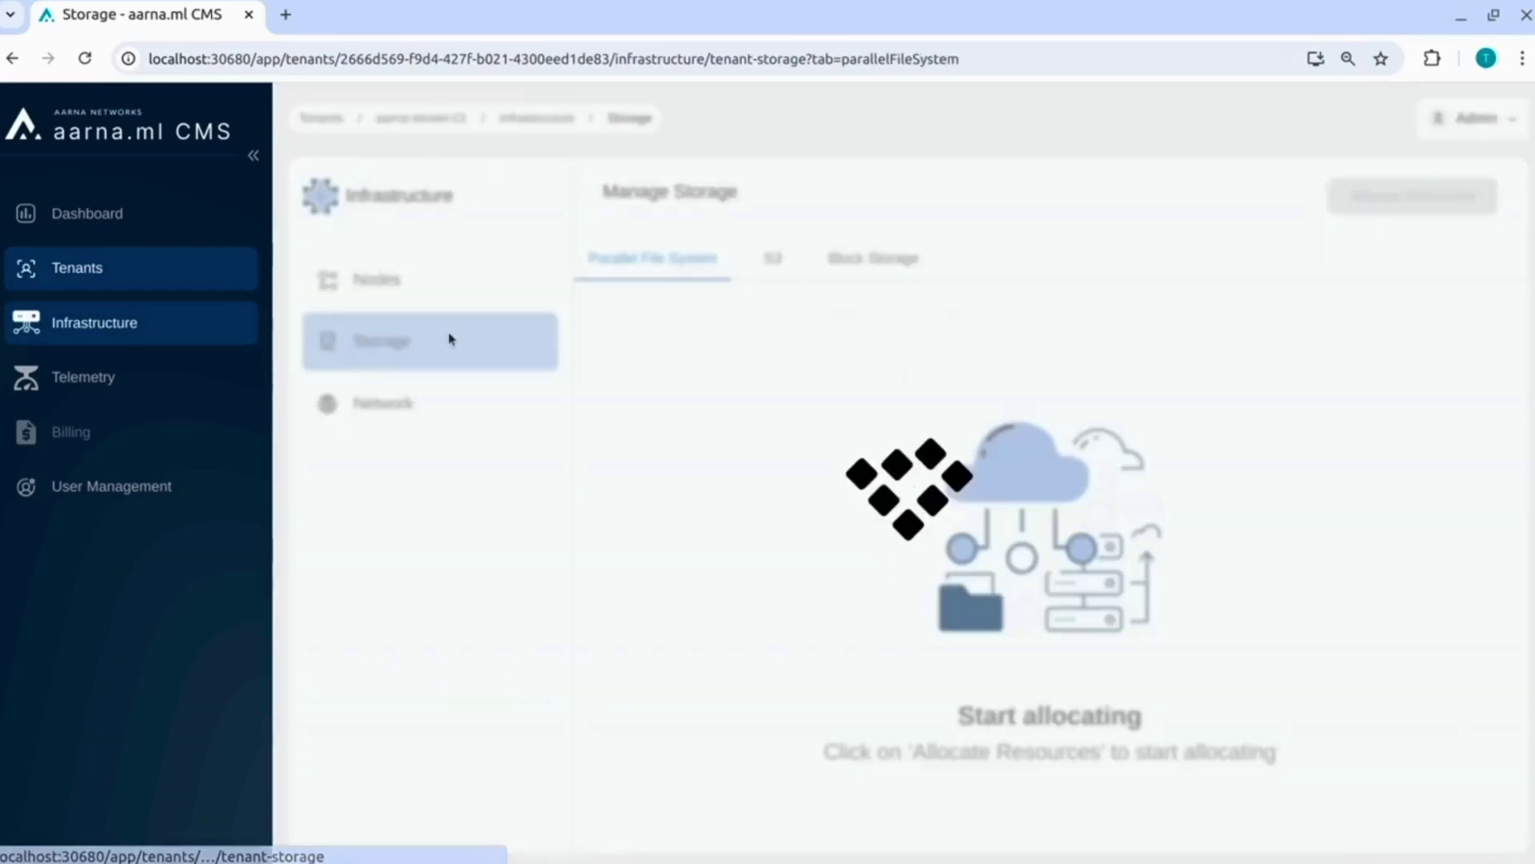
Review aarna-tenant-01's VRF and VXLan (192.172.86.0/24, VNI 1659) network details, then return to Tenants
left_click(439, 399)
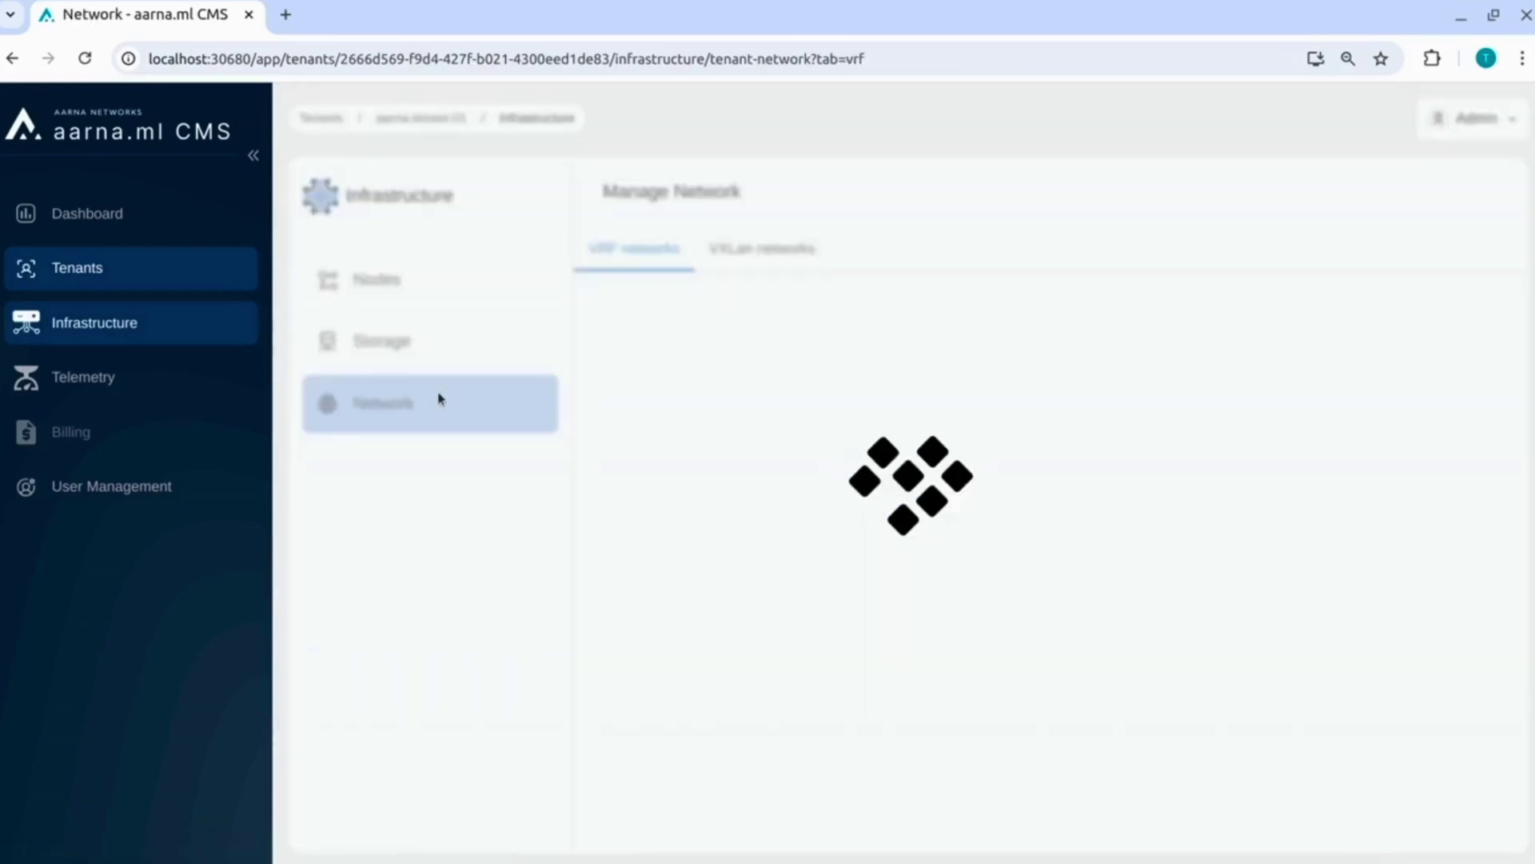
left_click(1444, 443)
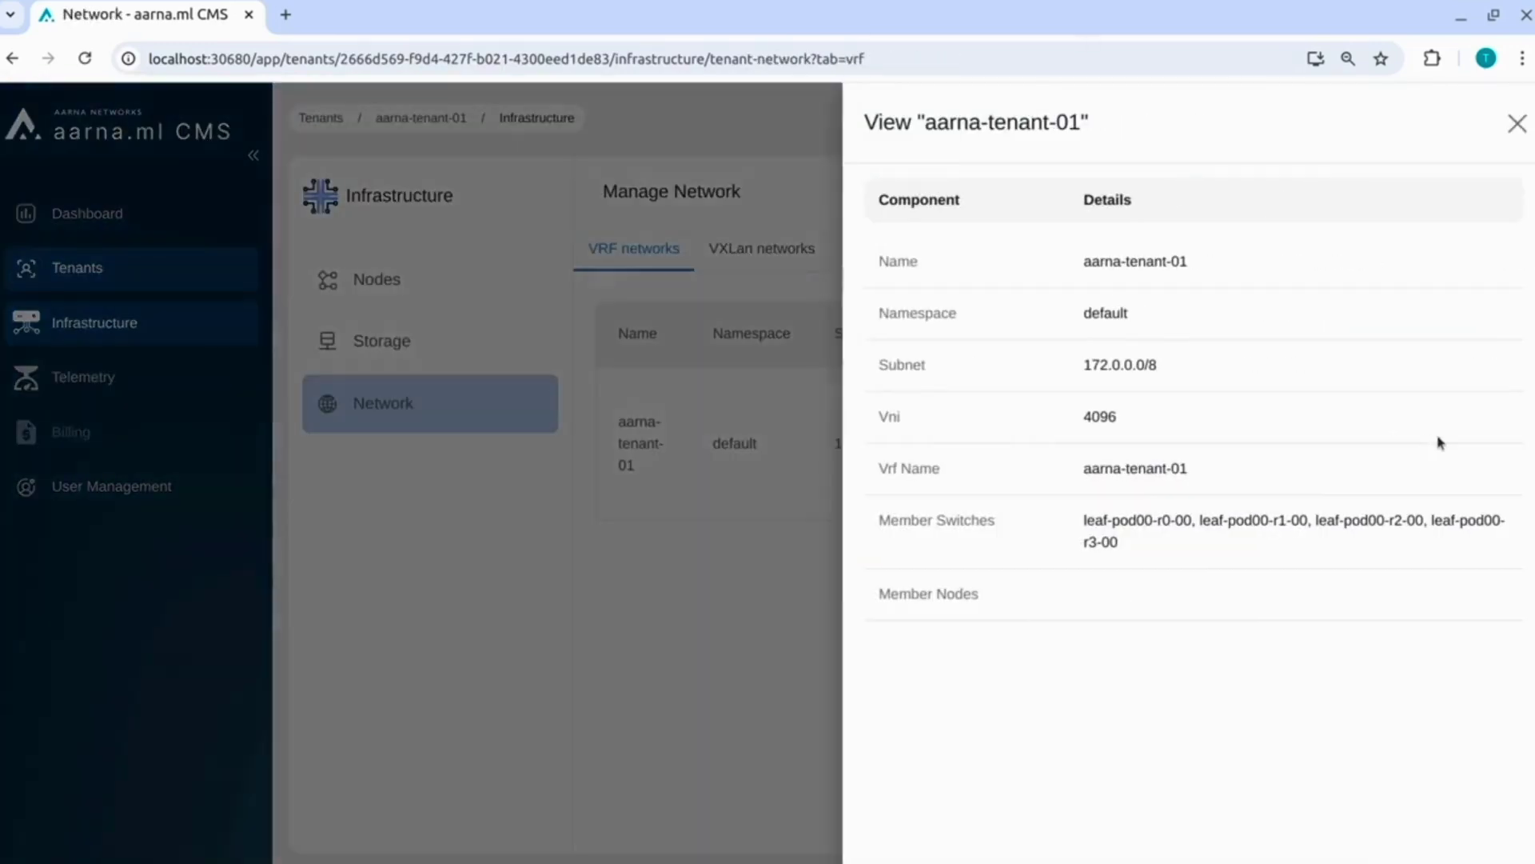
left_click(1516, 123)
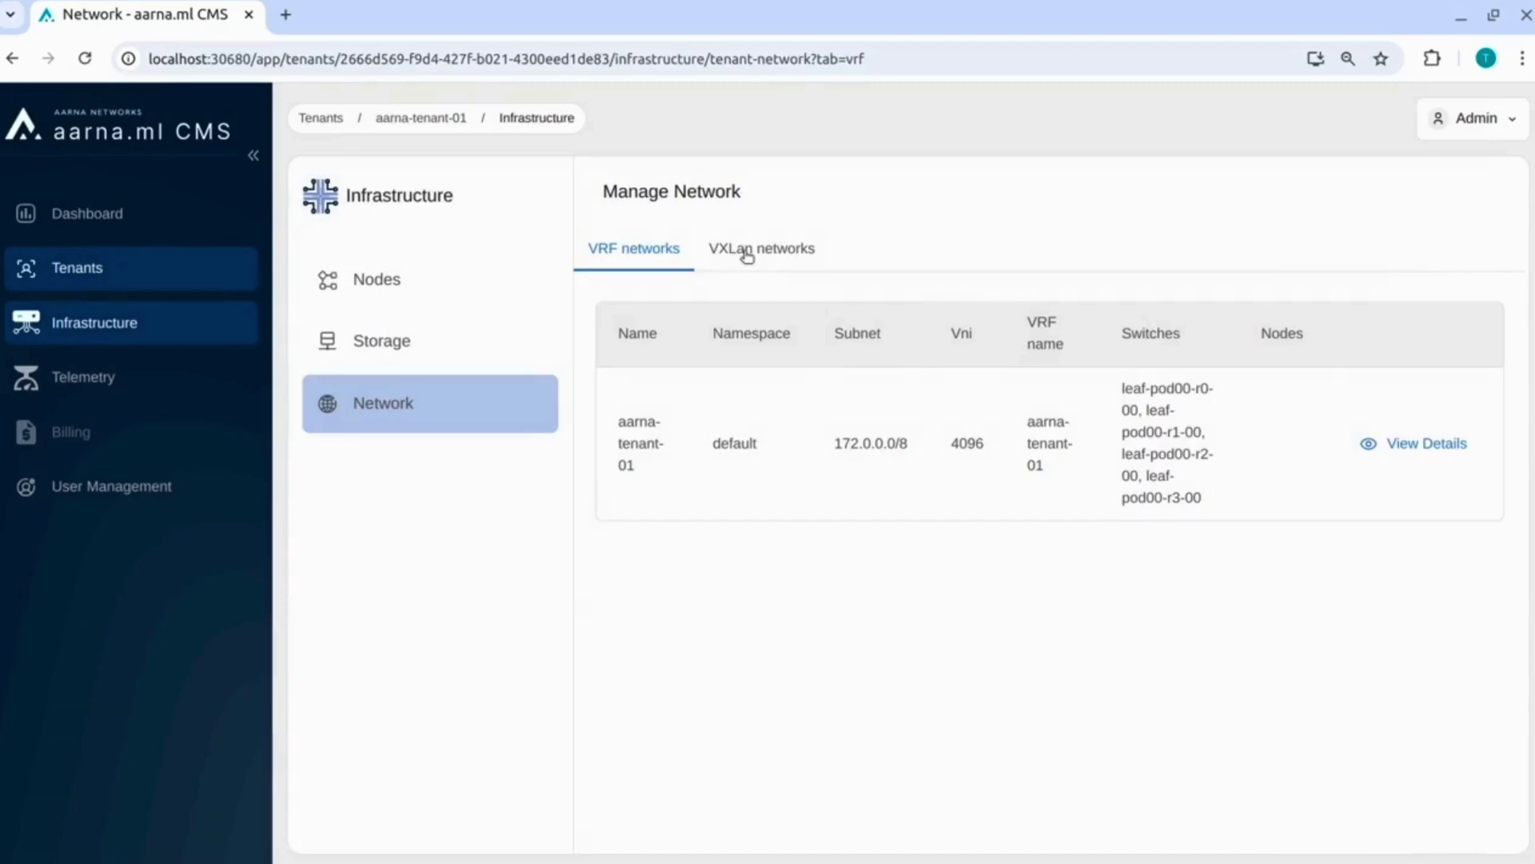
left_click(747, 254)
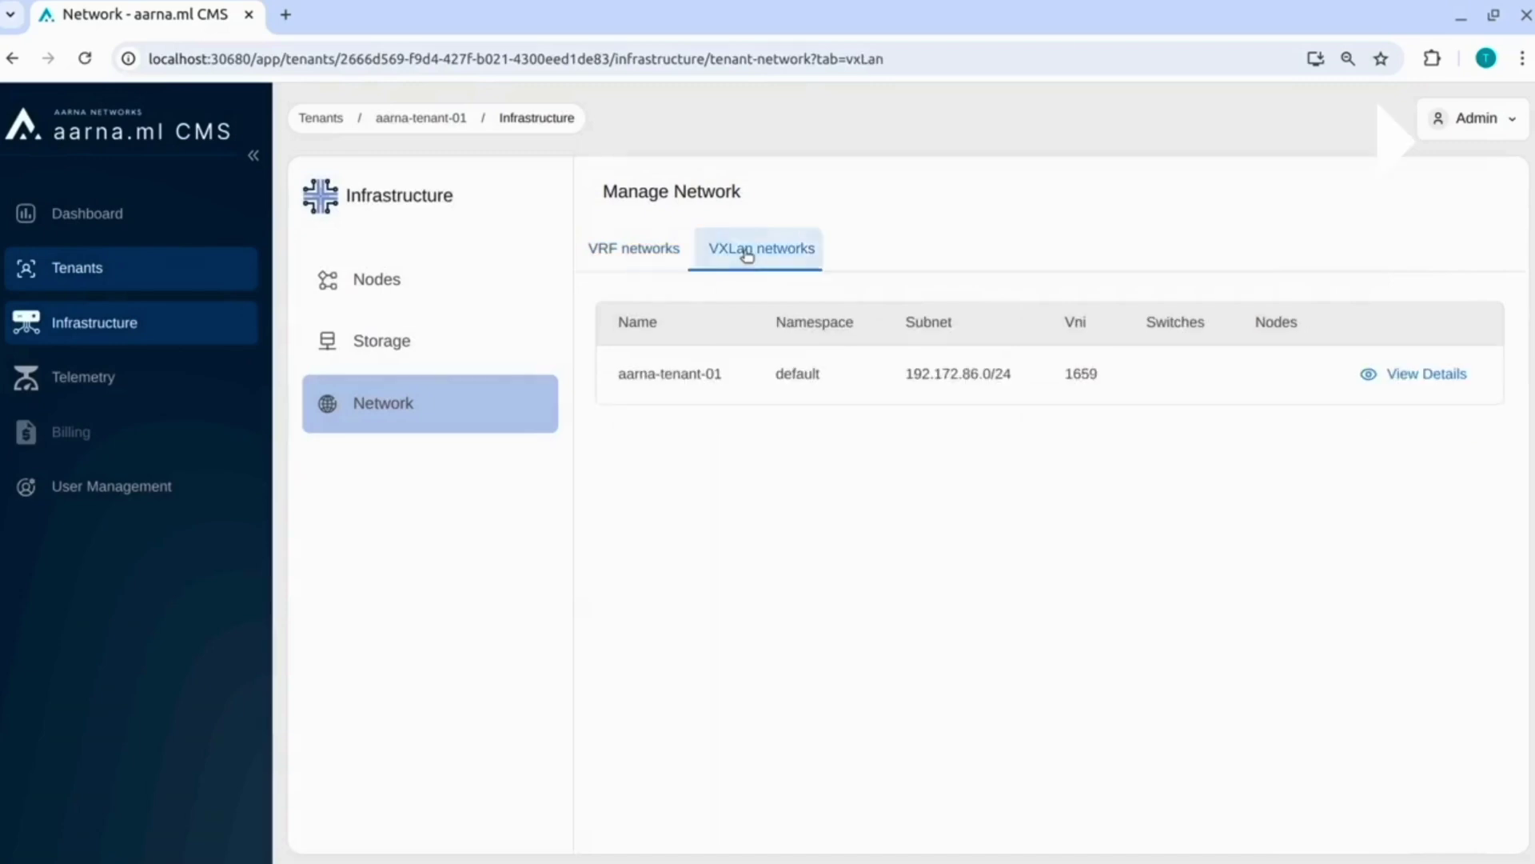
left_click(1432, 382)
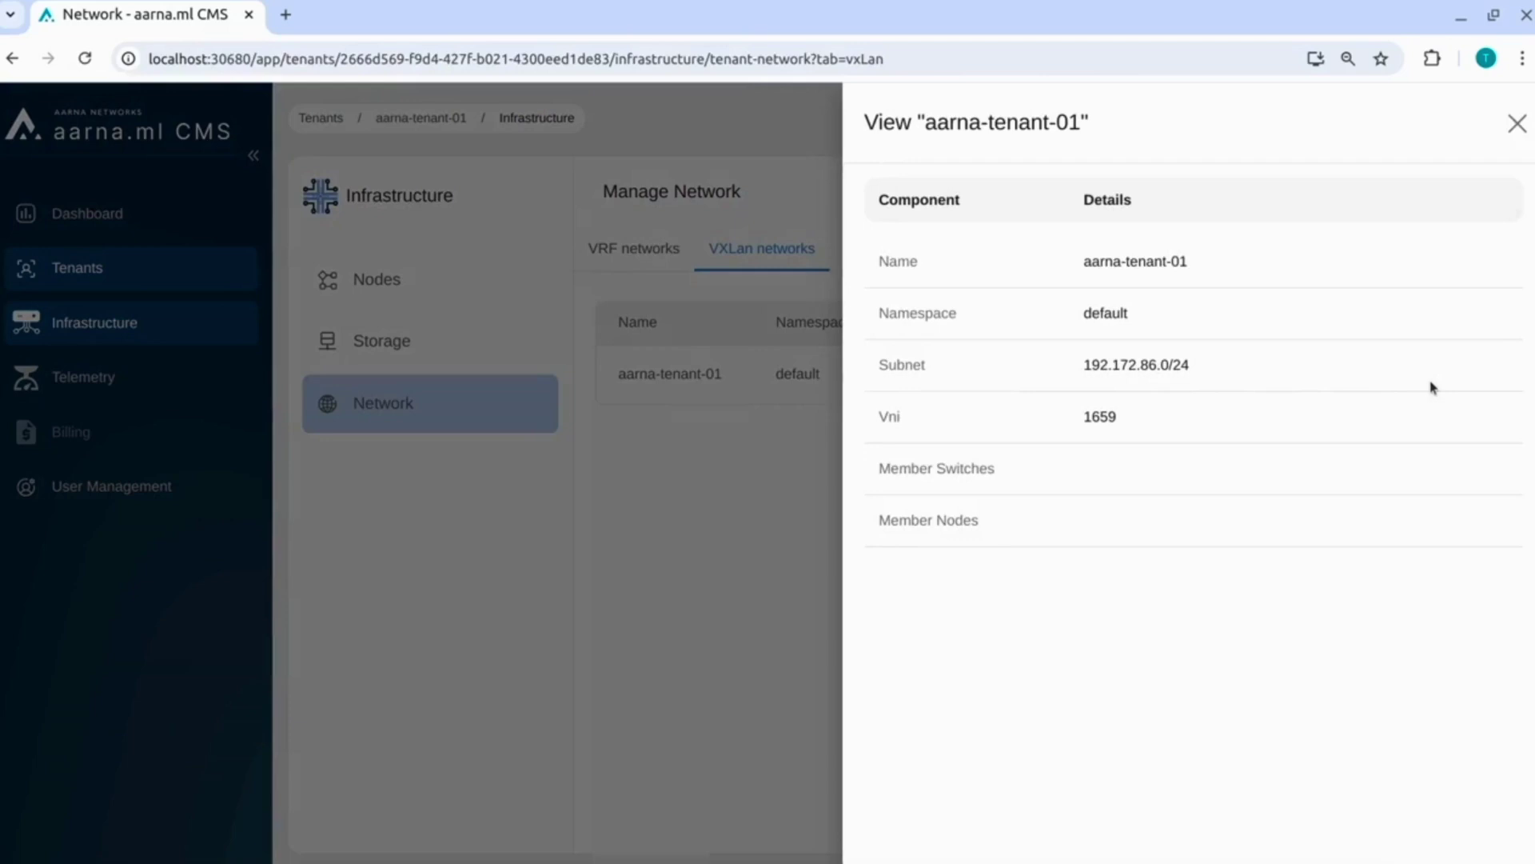
left_click(1517, 126)
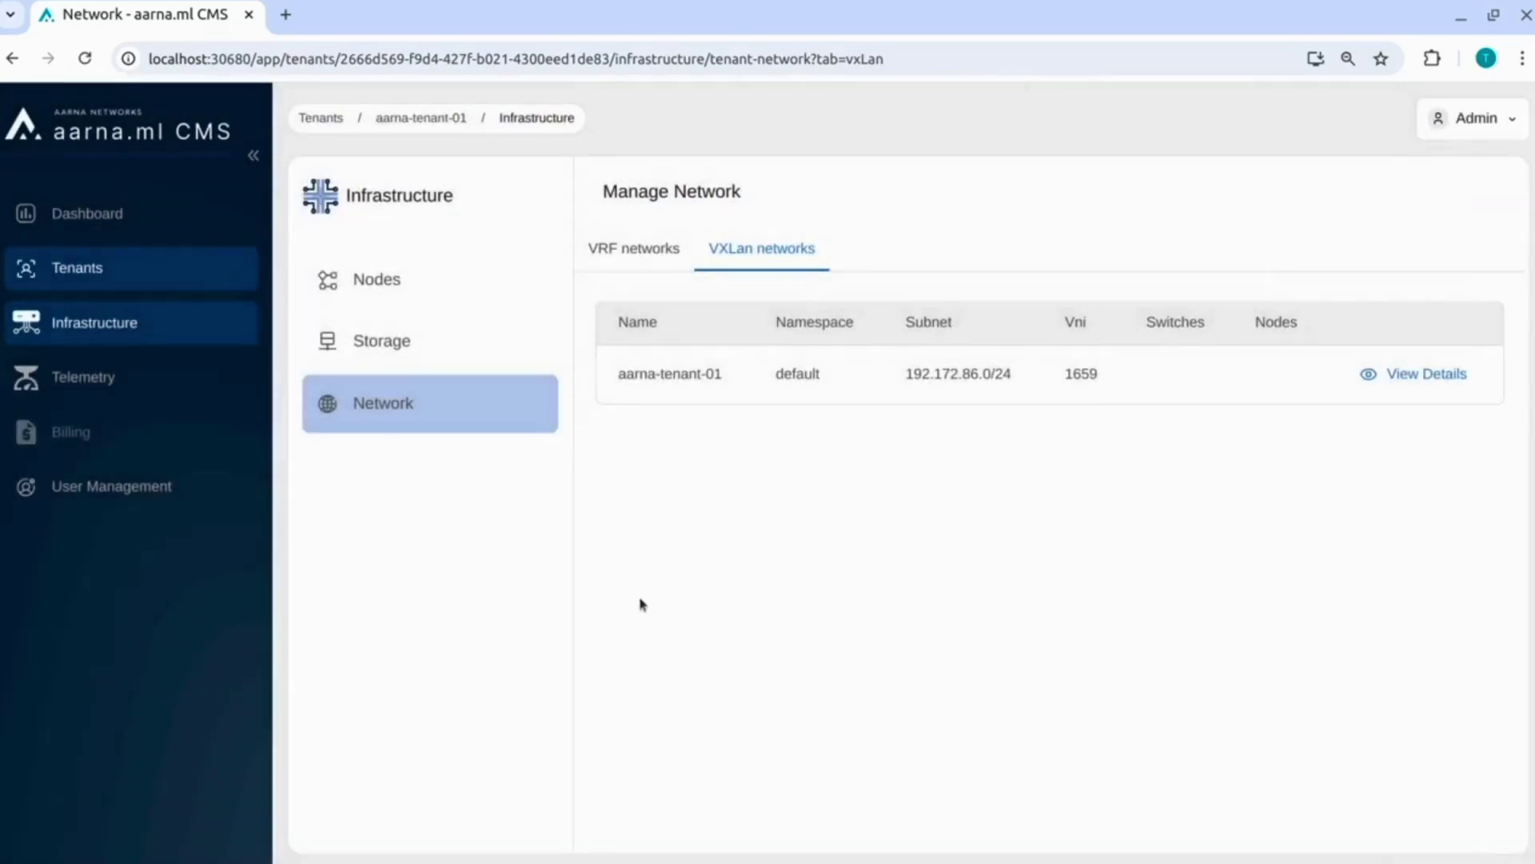
left_click(148, 269)
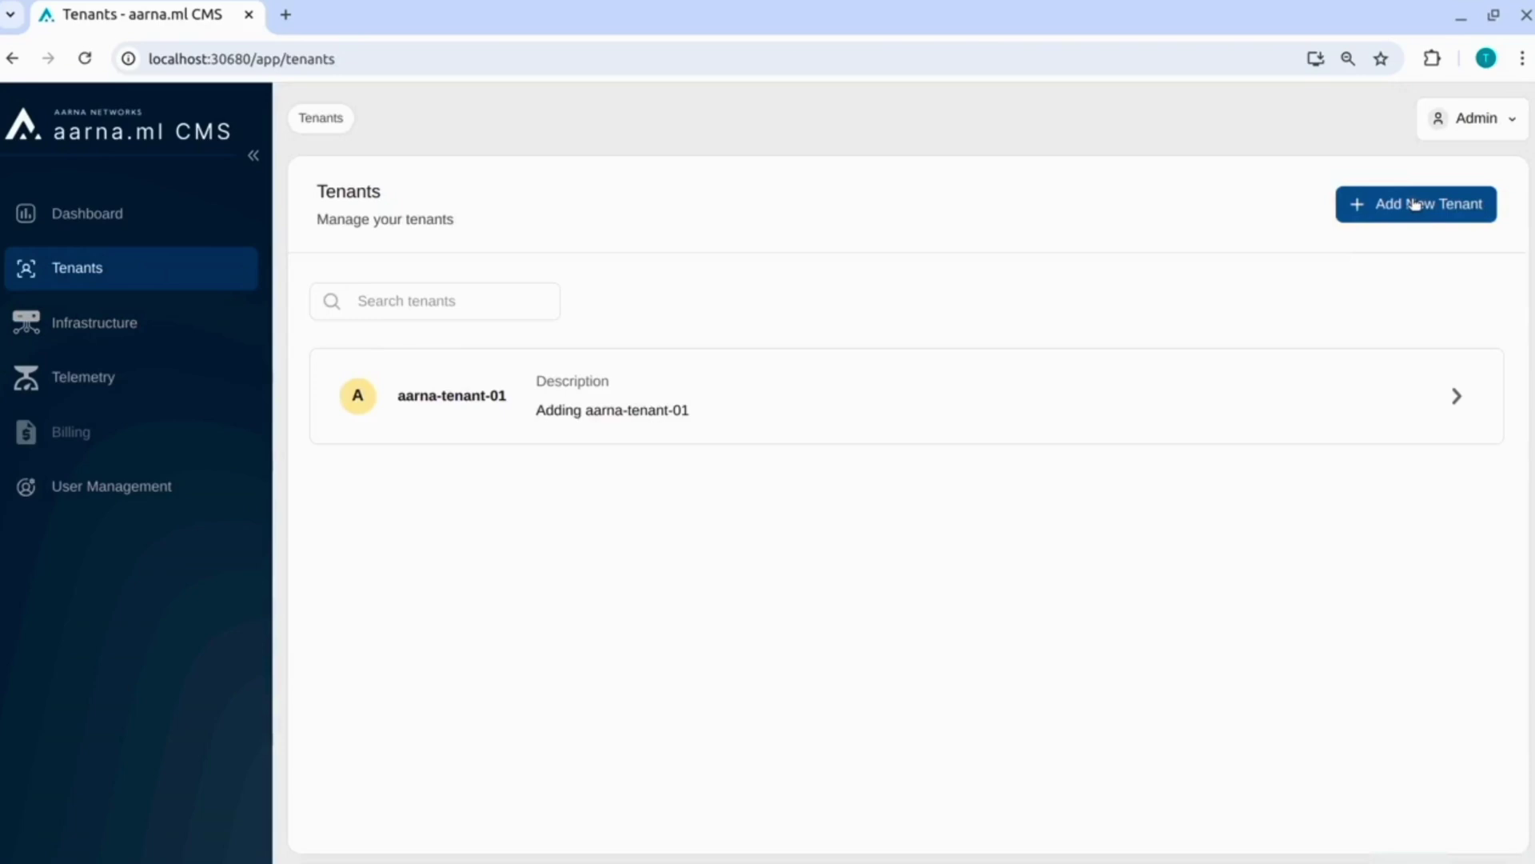
Add tenant aarna-tenant-02 with description 'Adding aarna-tenant-02'
left_click(1416, 205)
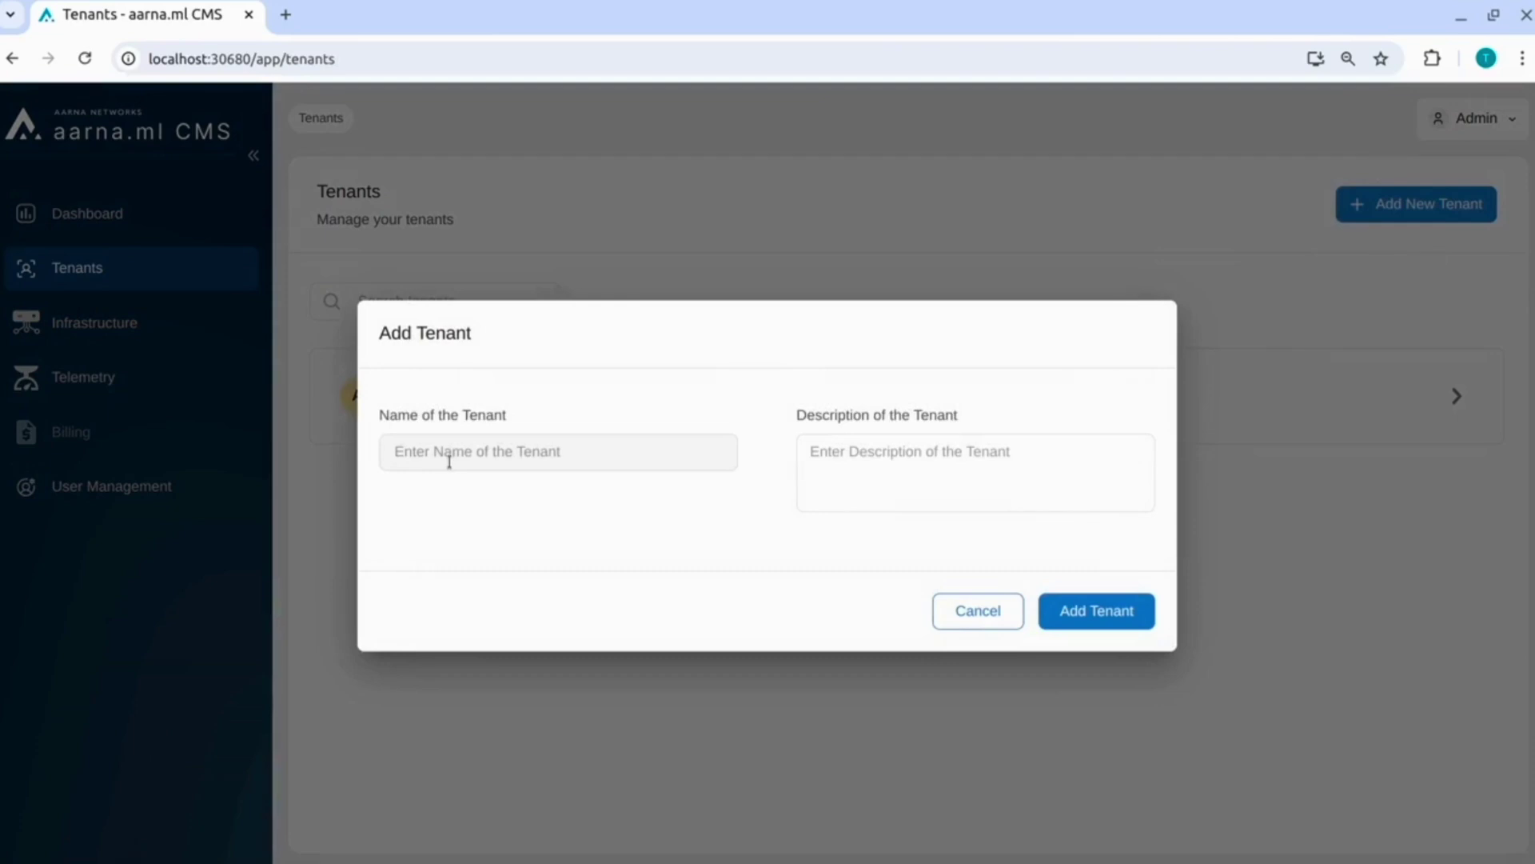
left_click(448, 452)
type("aarna-tenant-02")
left_click(861, 476)
type("Adding aarna-tenant-02")
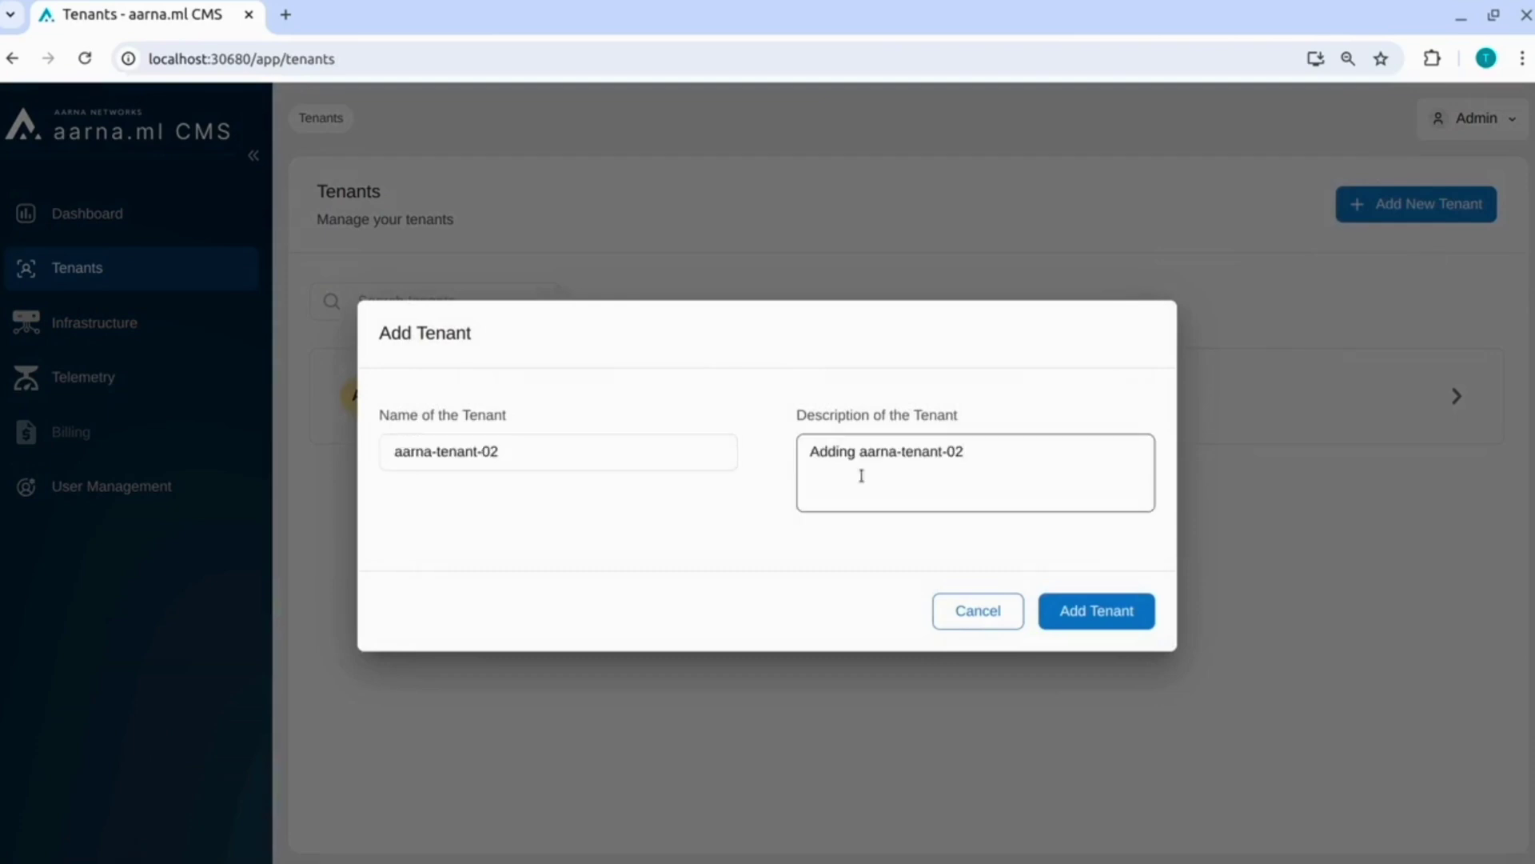
left_click(1089, 619)
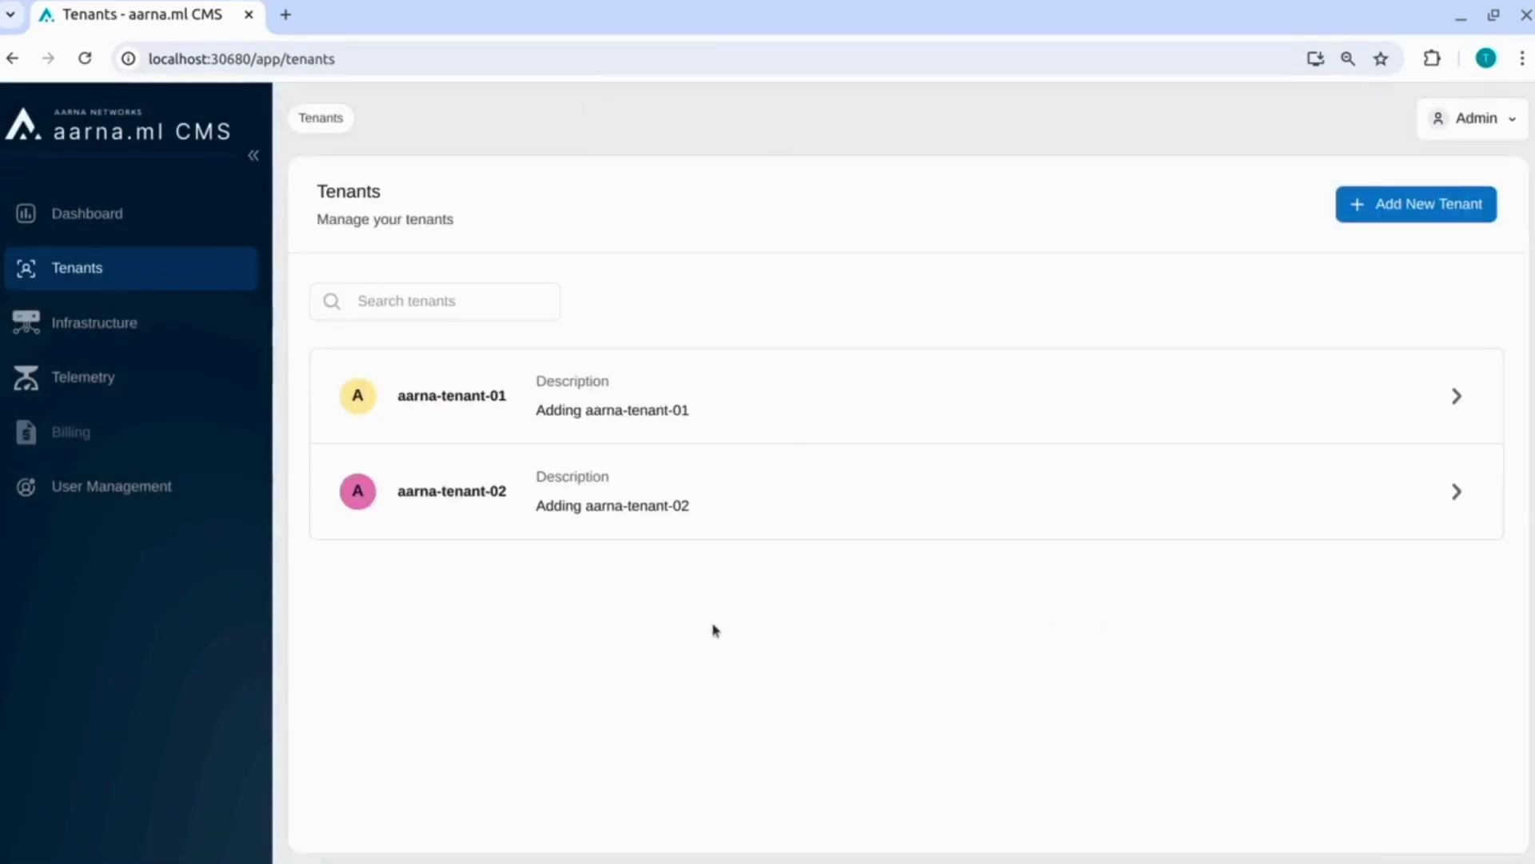
Review aarna-tenant-02's allocated nodes, storage and networks
left_click(456, 497)
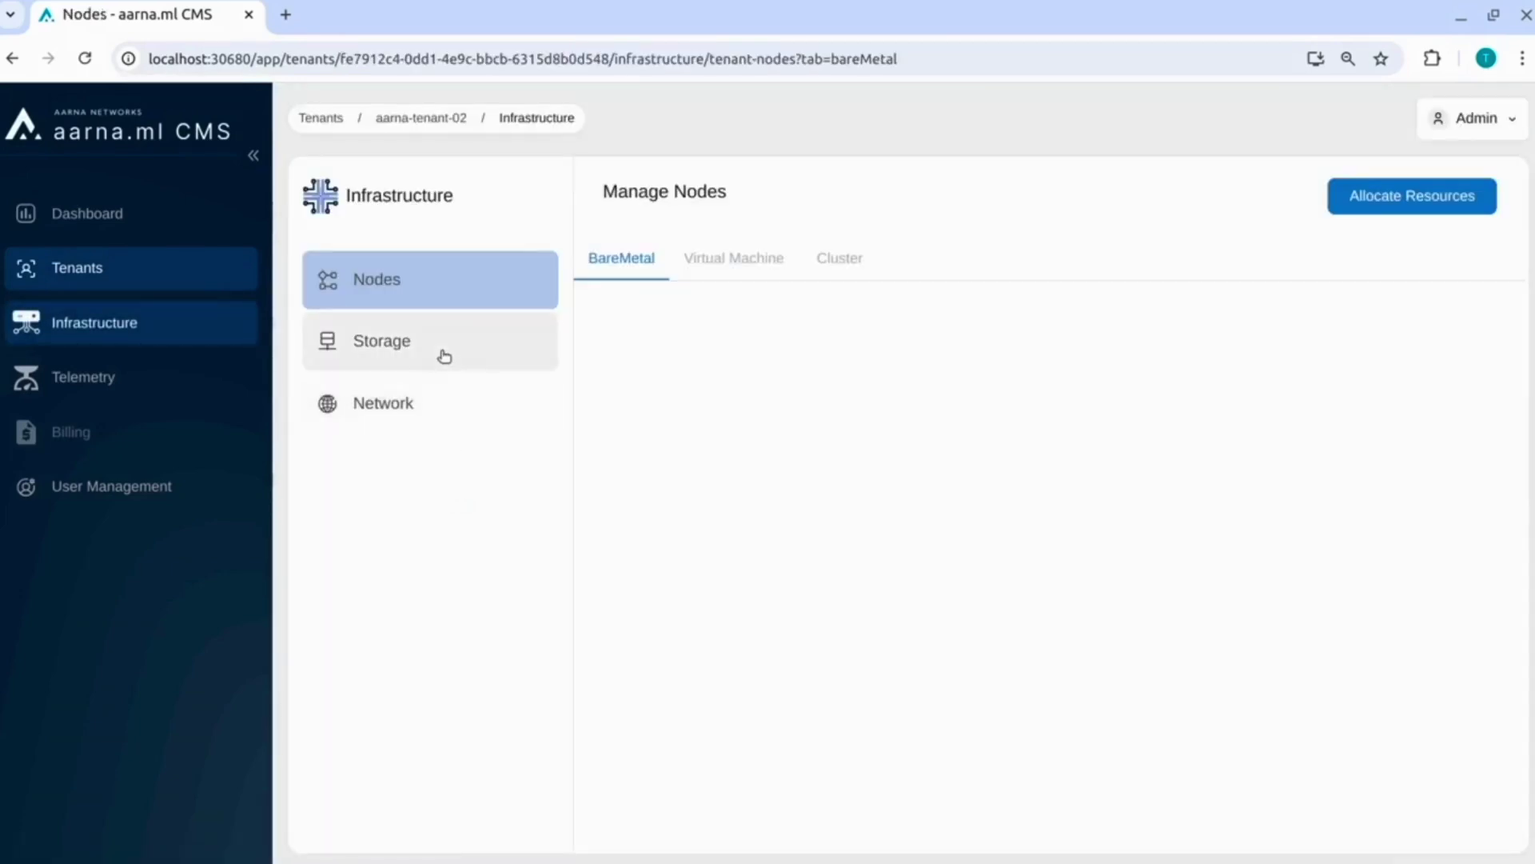
left_click(443, 354)
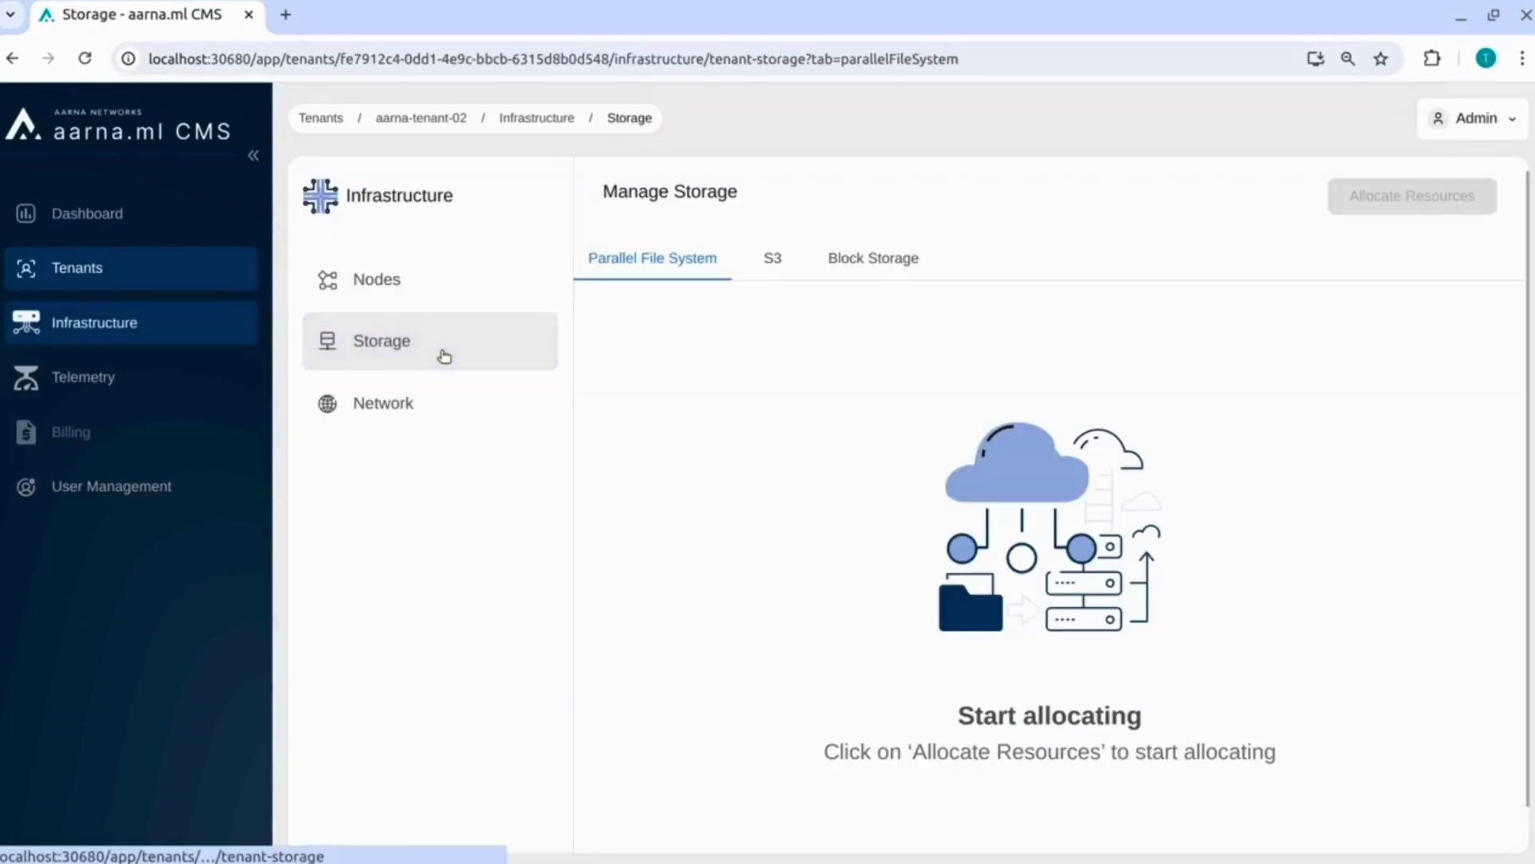
left_click(432, 402)
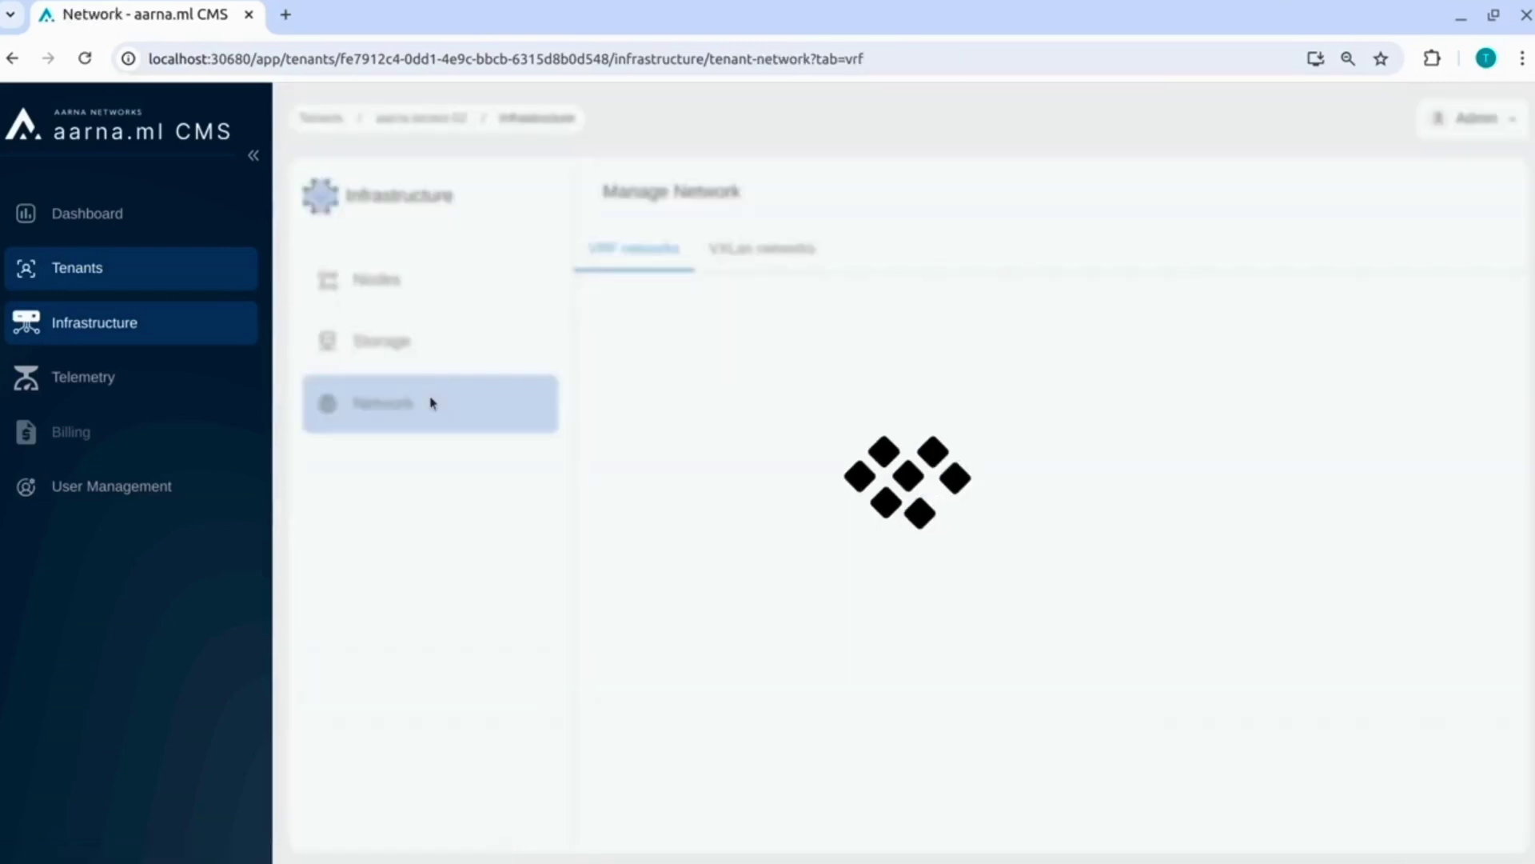
Check the VRF network 172.0.0.0/8 (VNI 4097) and VXLan network 192.172.34.0/24 (VNI 621) details
left_click(1413, 439)
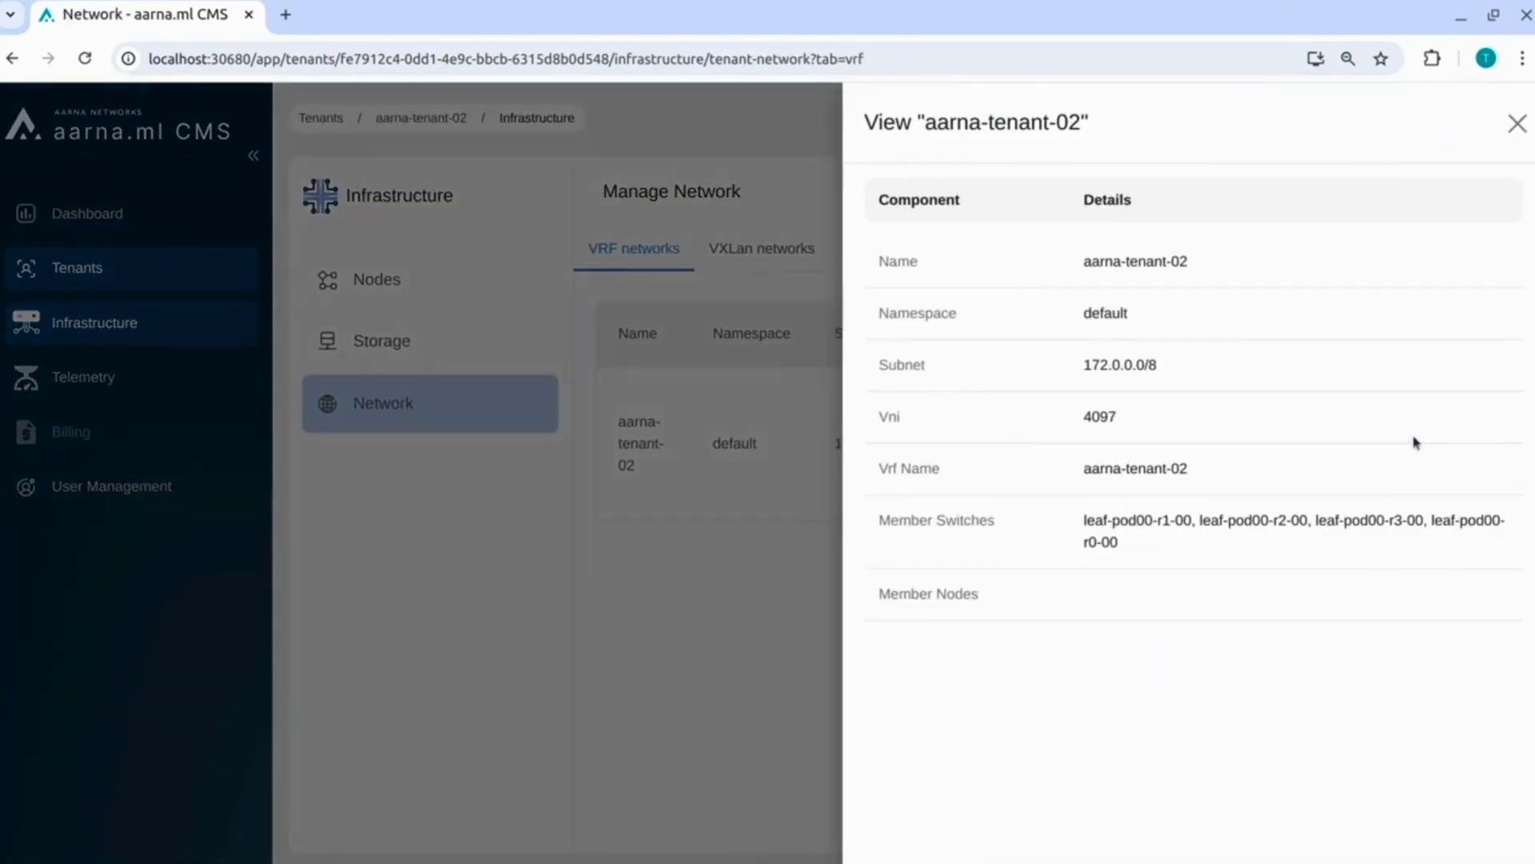
left_click(1517, 123)
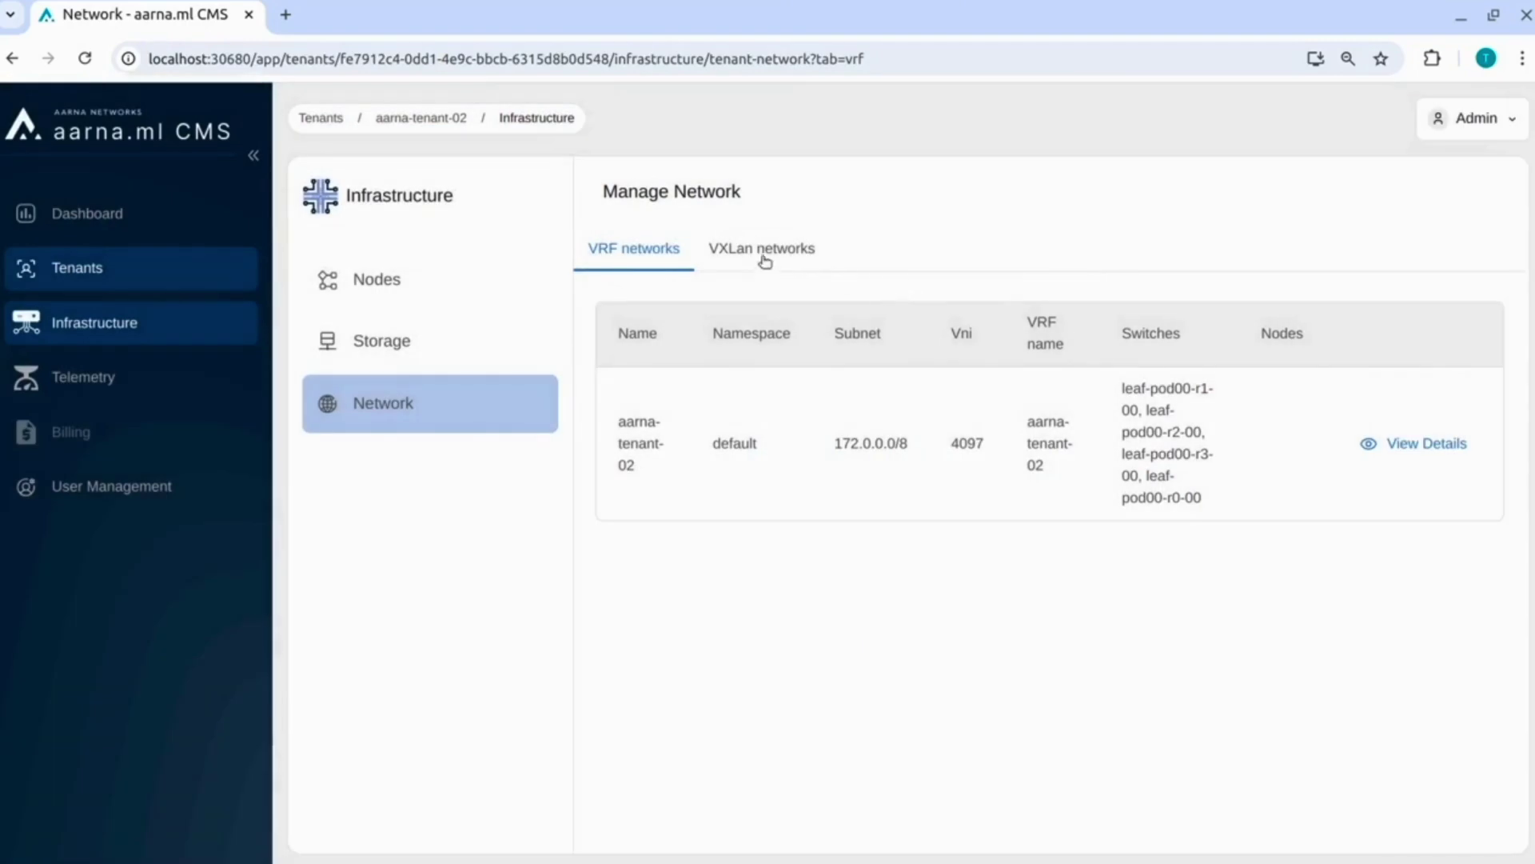
left_click(765, 262)
left_click(1399, 376)
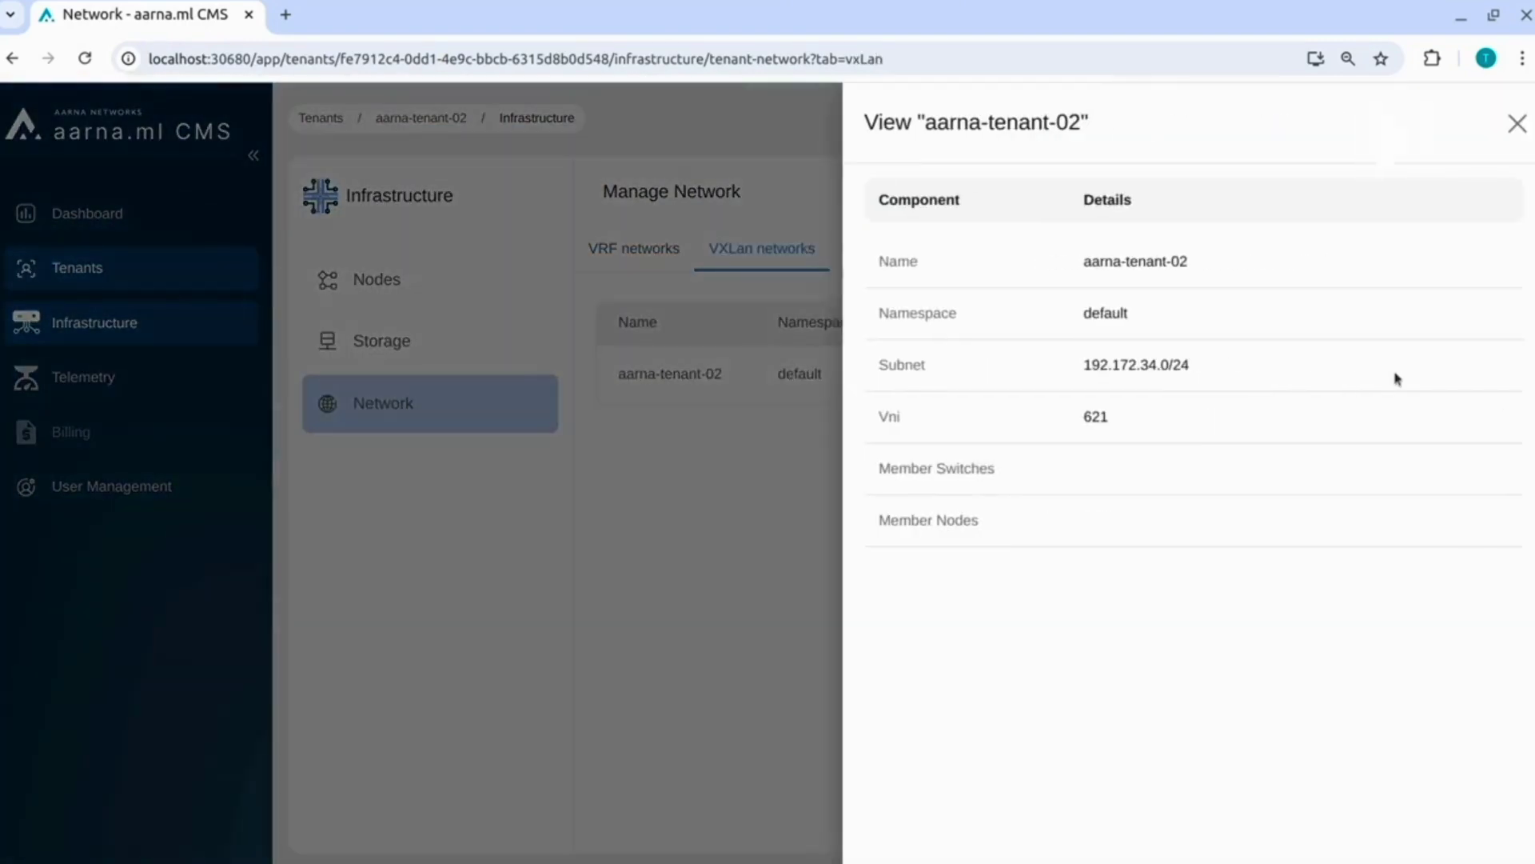
left_click(1517, 125)
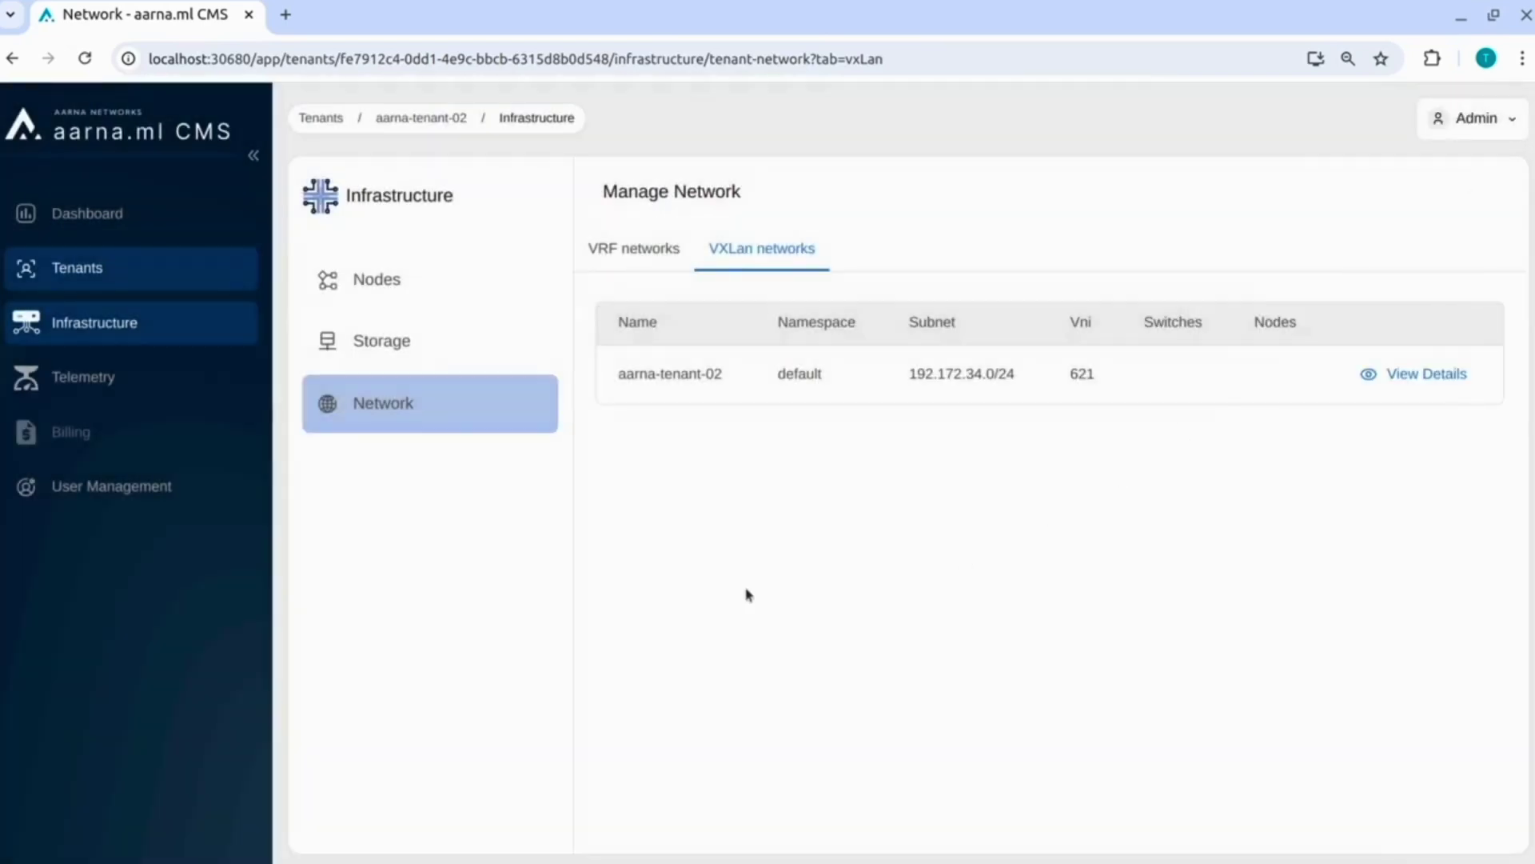
left_click(134, 266)
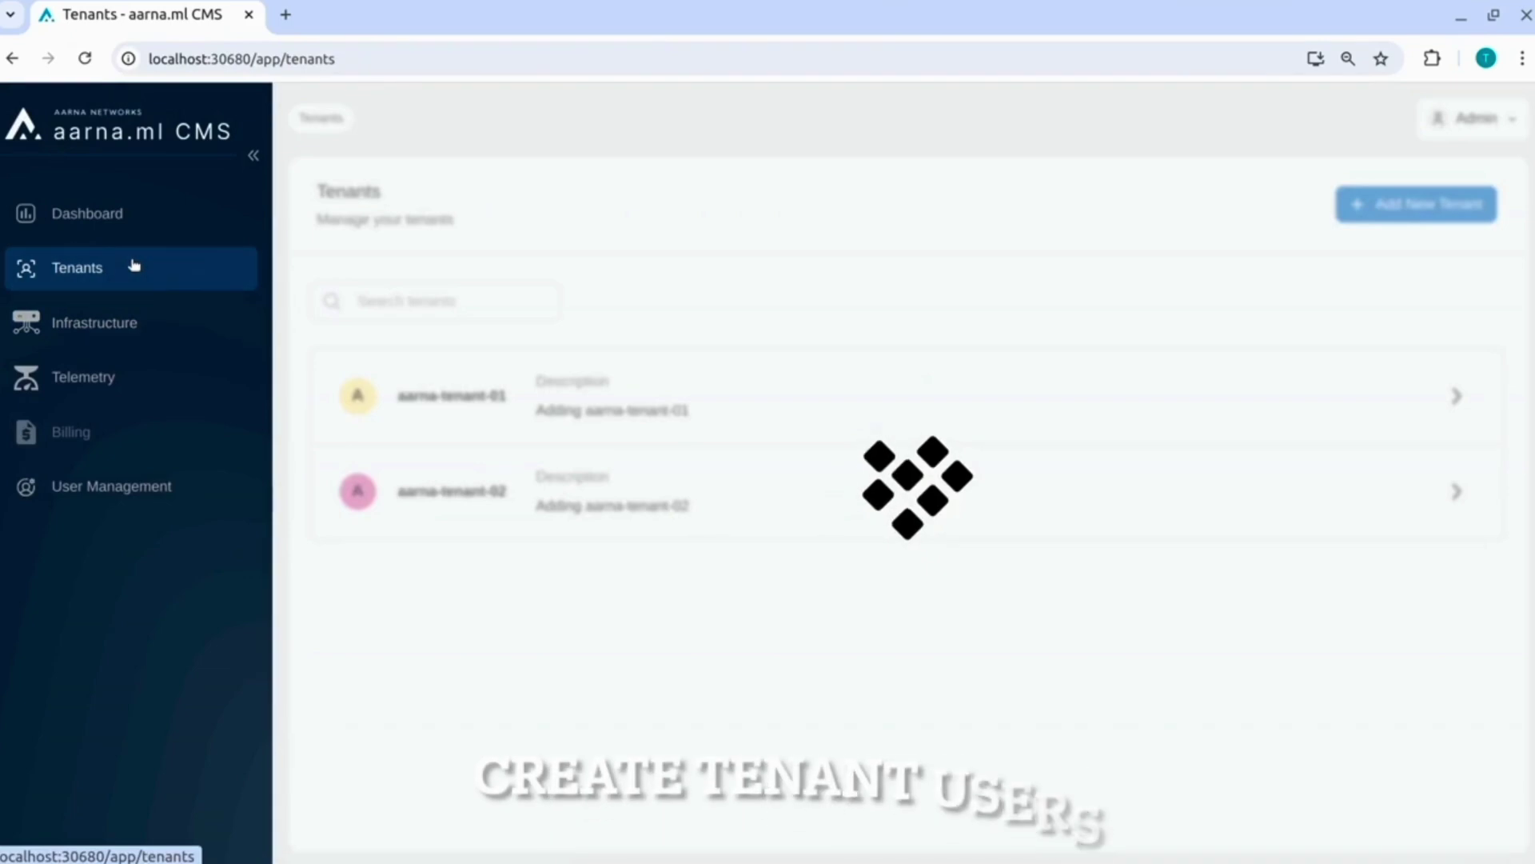
Invite a user with the Tenant role for aarna-tenant-01 and list pending invitations
left_click(141, 488)
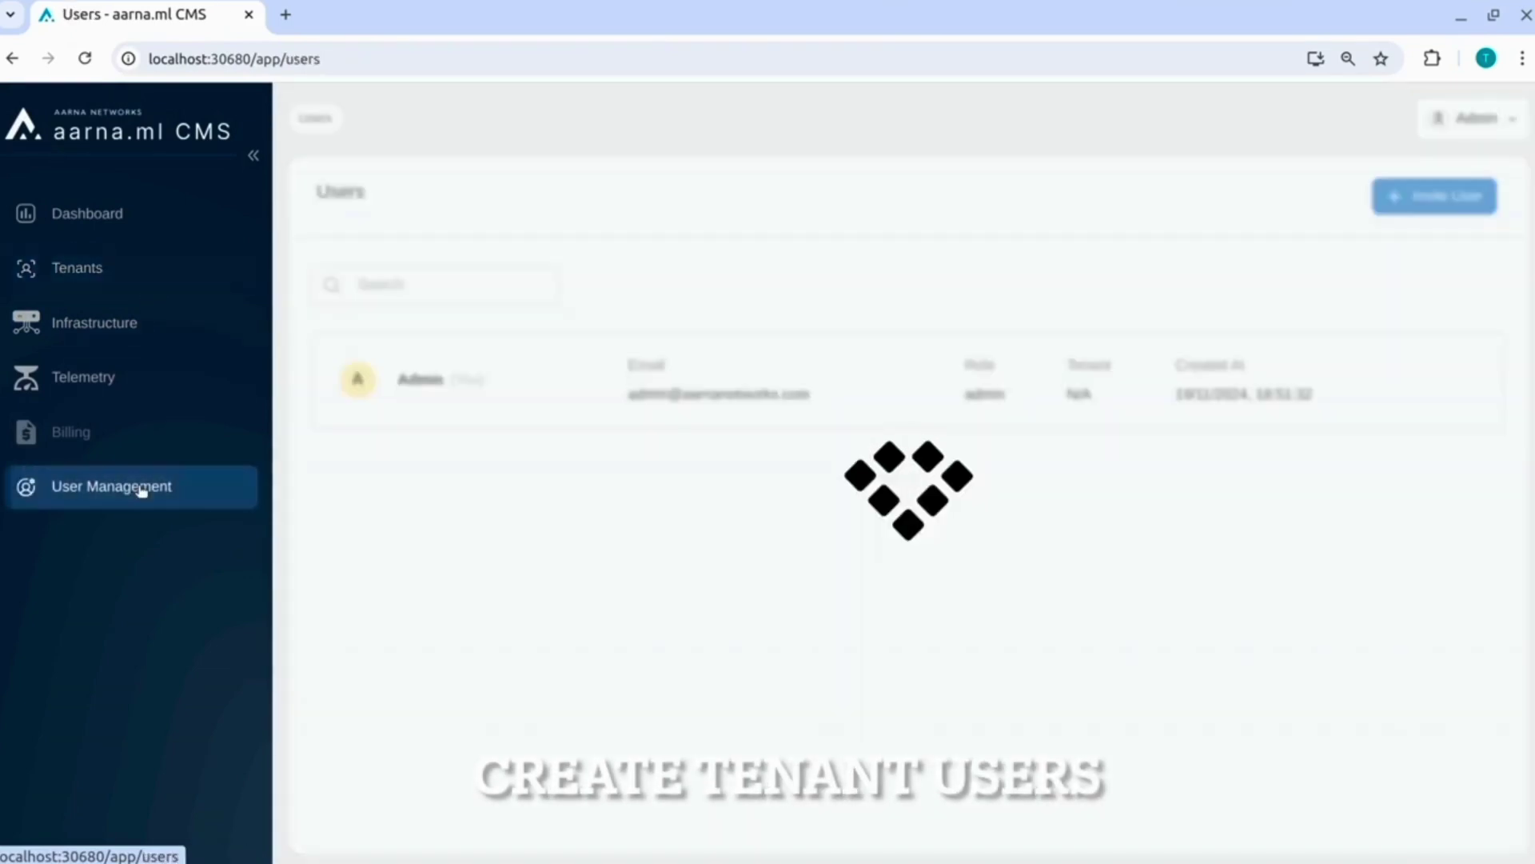
left_click(1433, 197)
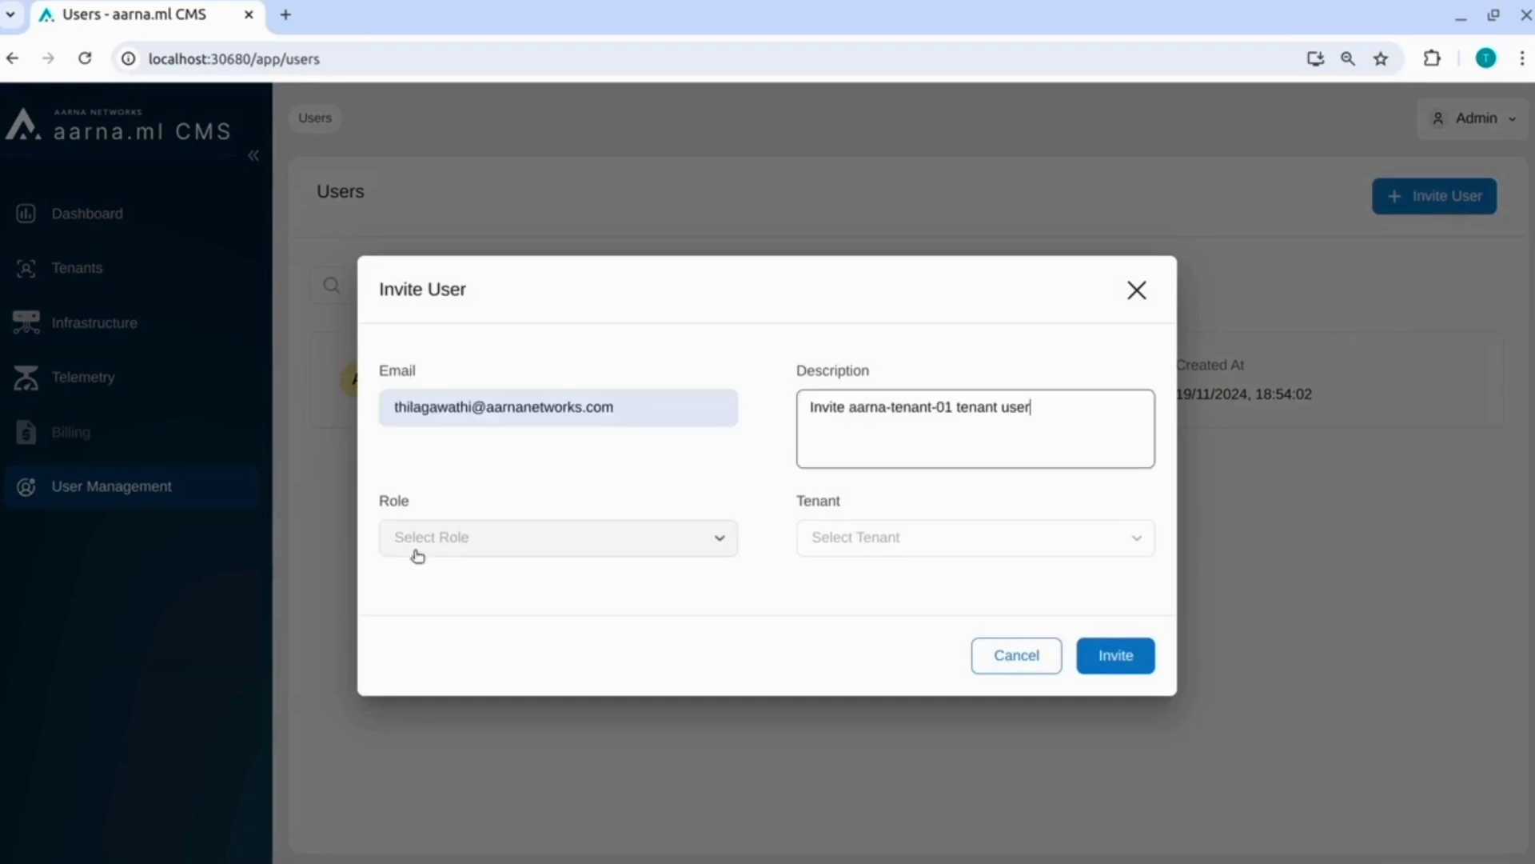
left_click(432, 540)
left_click(439, 664)
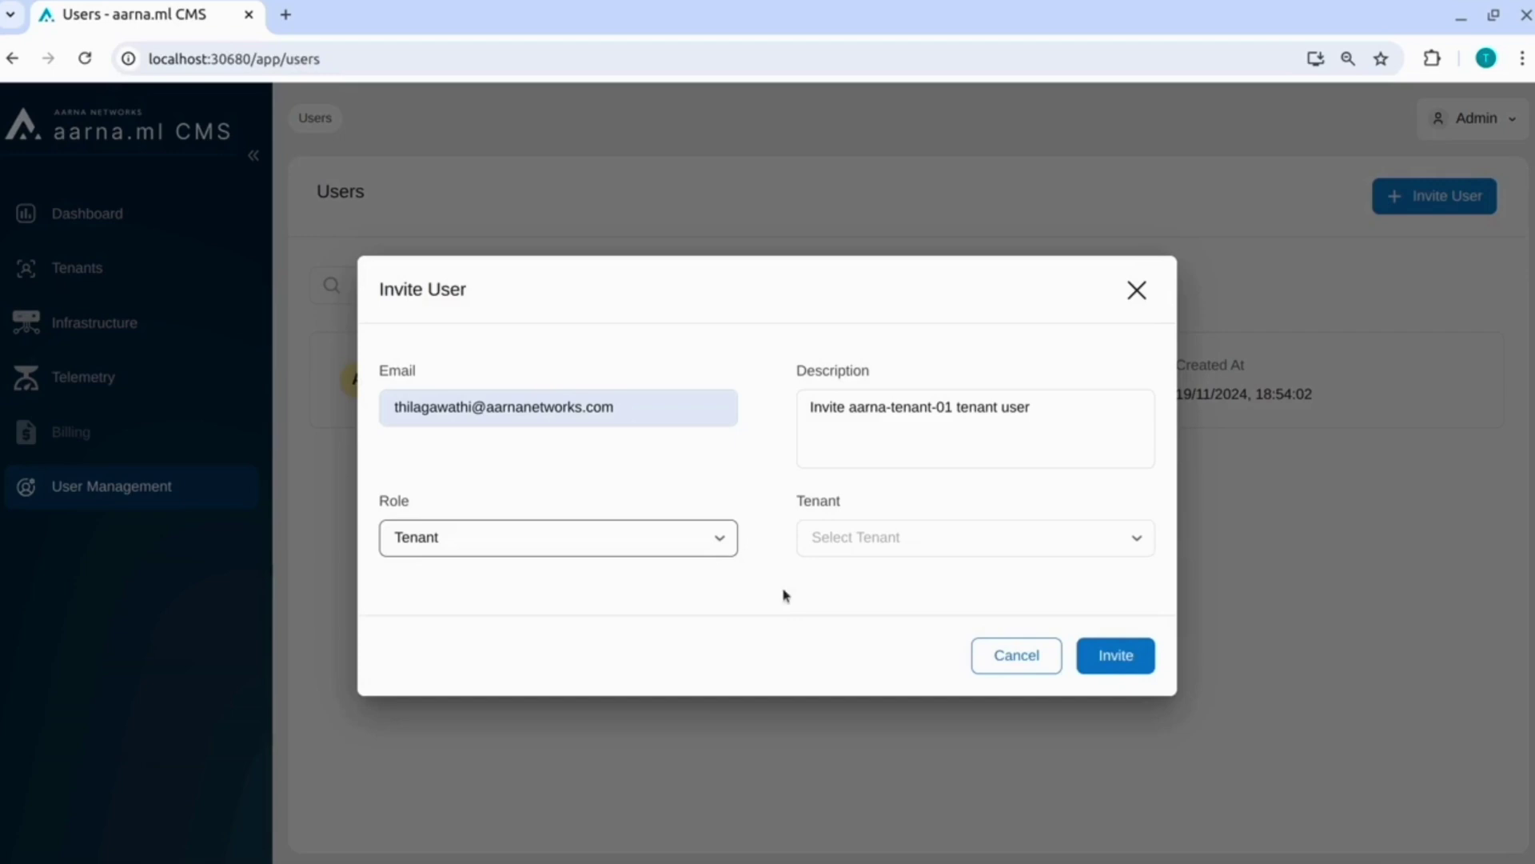
left_click(850, 538)
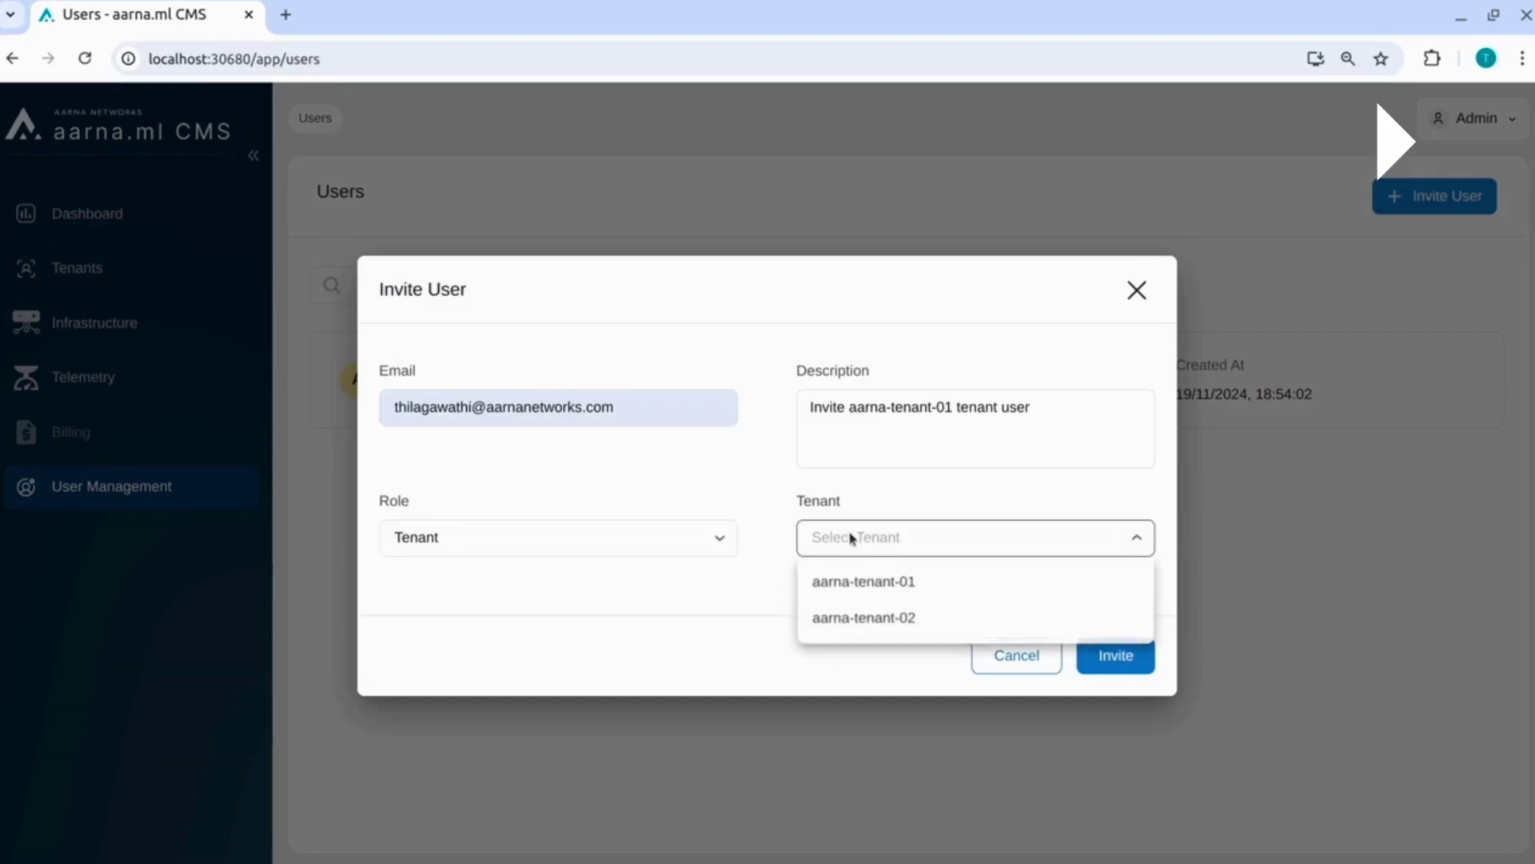
left_click(862, 581)
left_click(1127, 662)
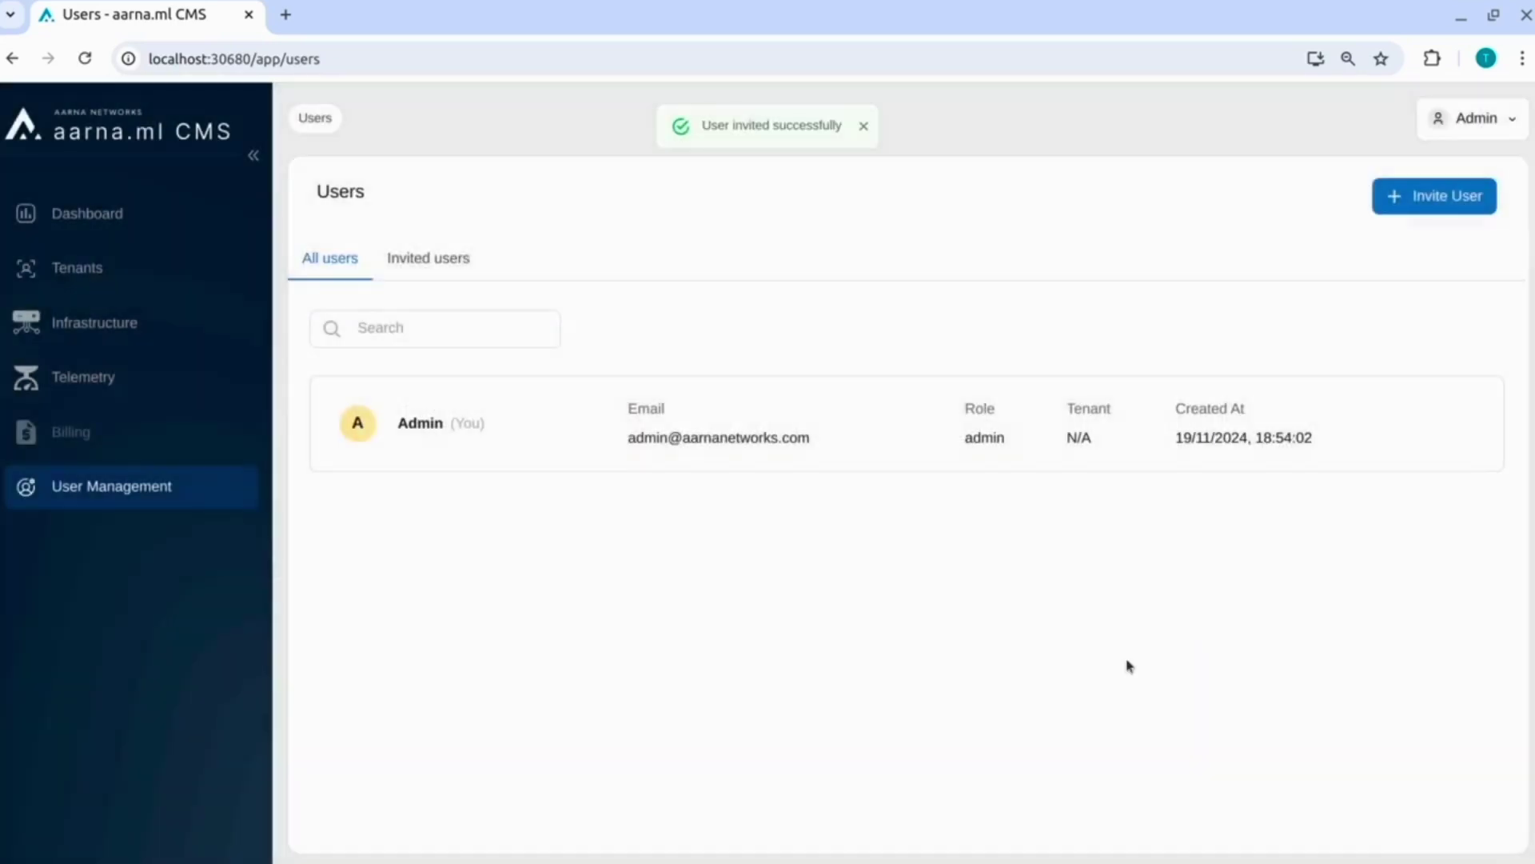
left_click(453, 260)
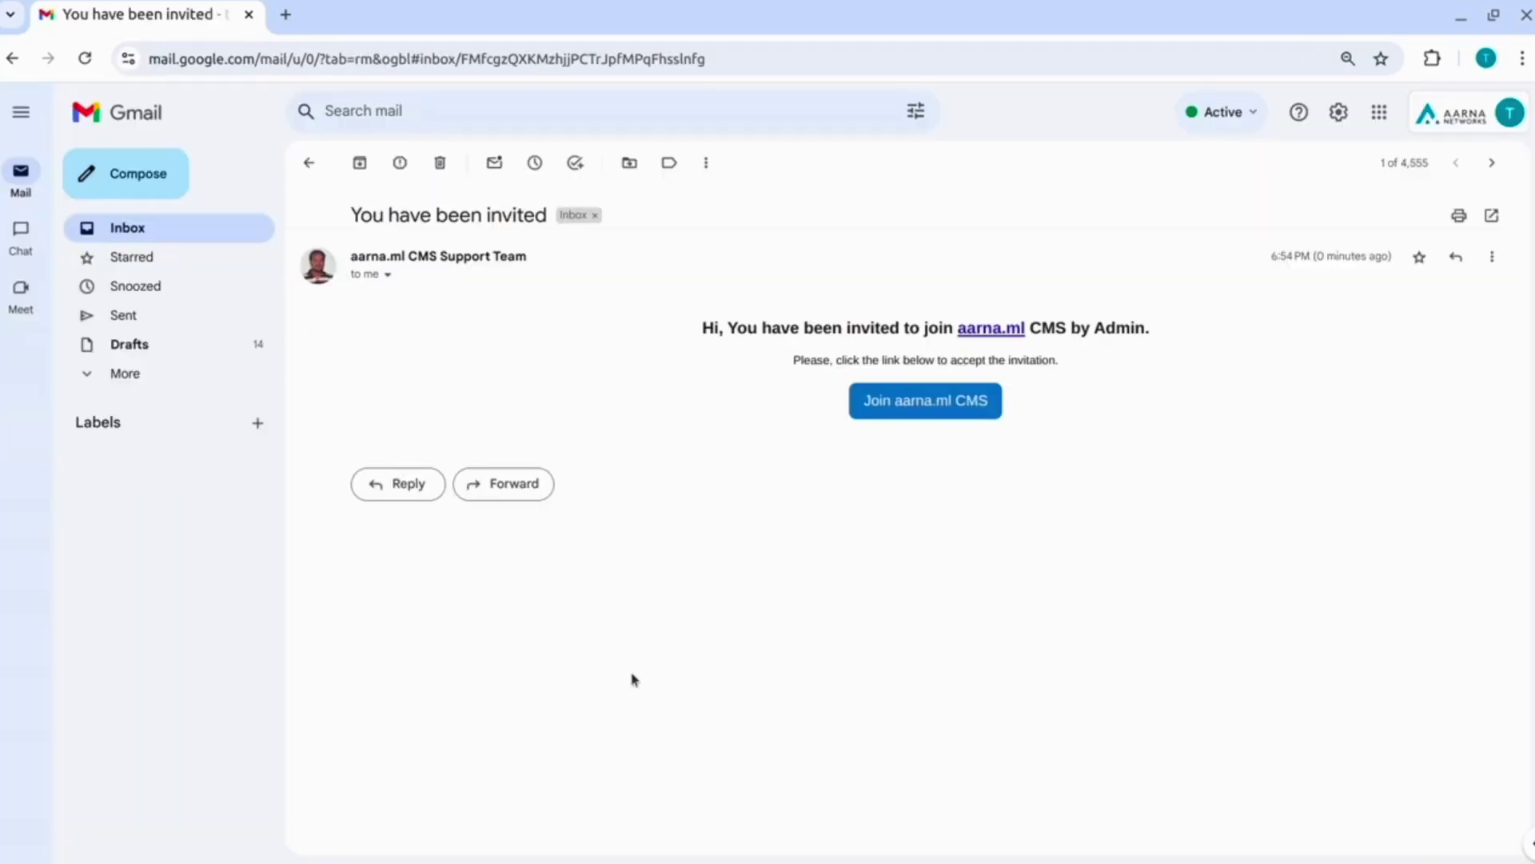
Follow the Join aarna.ml CMS link in the 'You have been invited' email
left_click(868, 395)
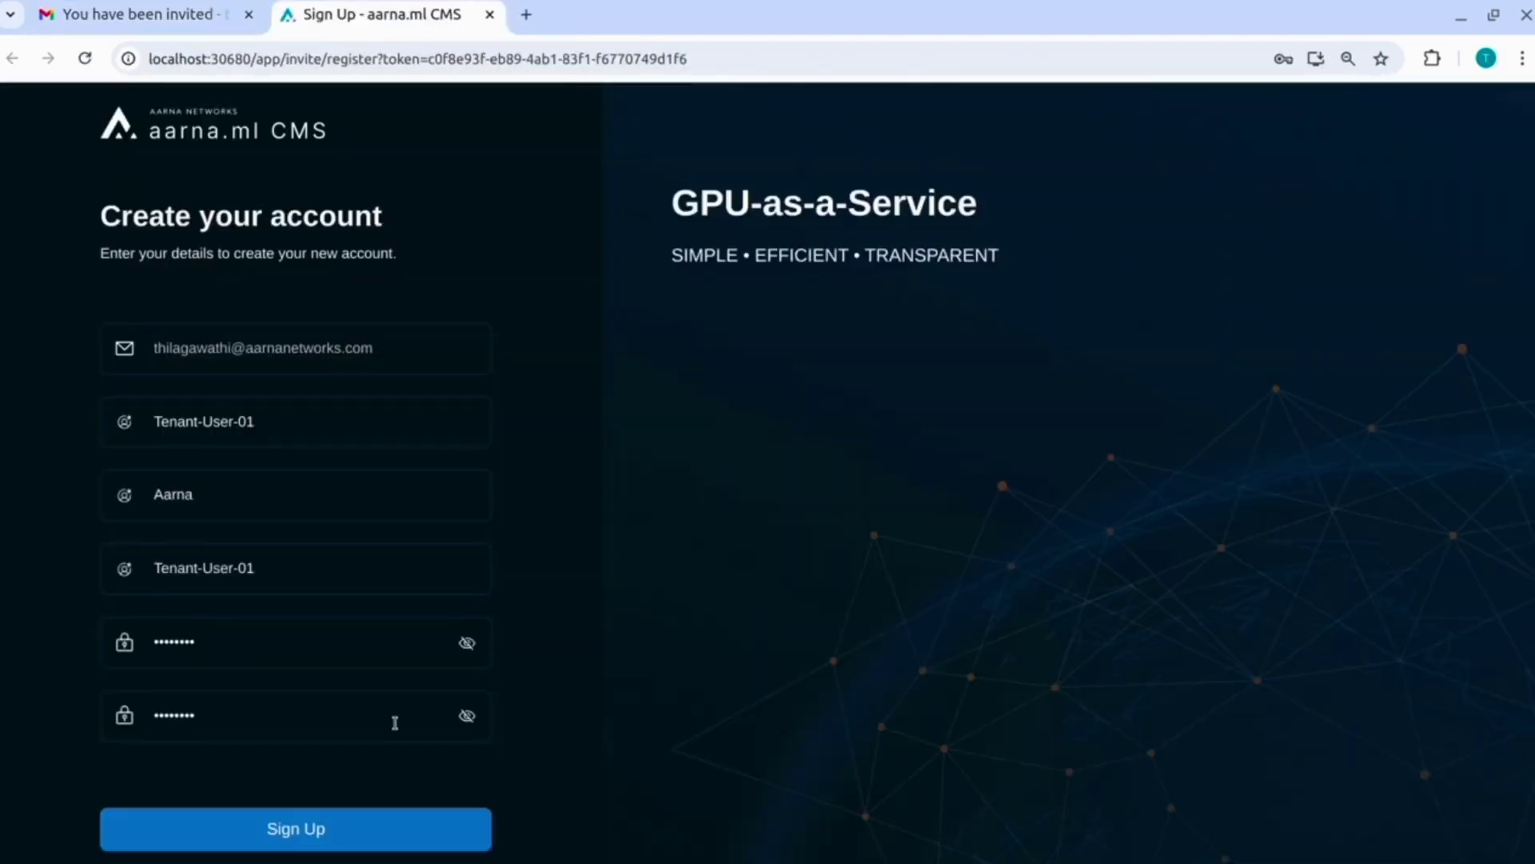
Submit Tenant-User-01's sign-up and confirm it's listed as tenant of aarna-tenant-01
left_click(355, 816)
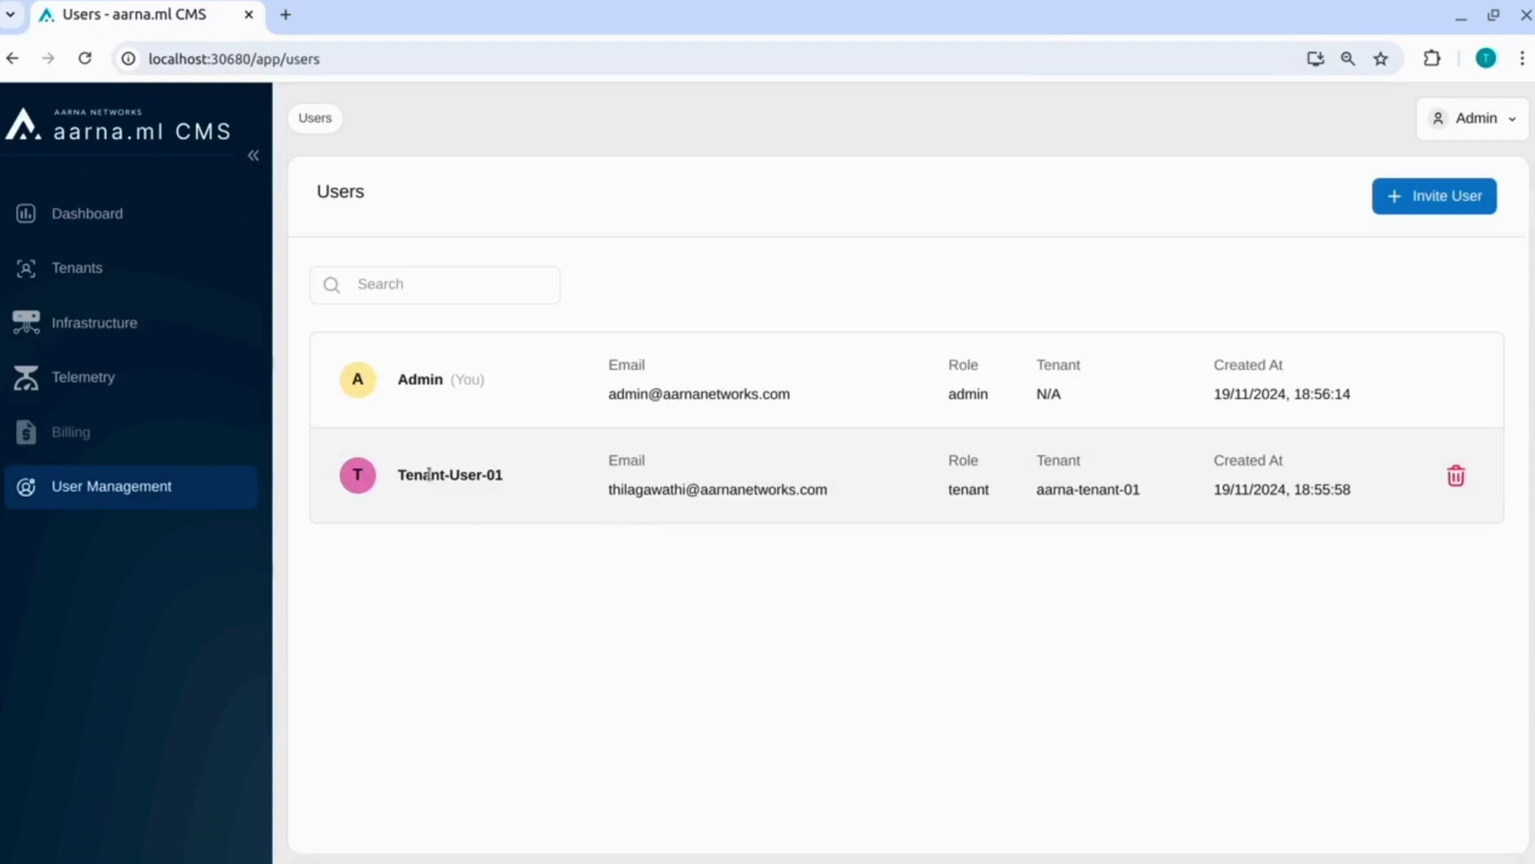
left_click_drag(398, 478, 507, 479)
left_click(533, 555)
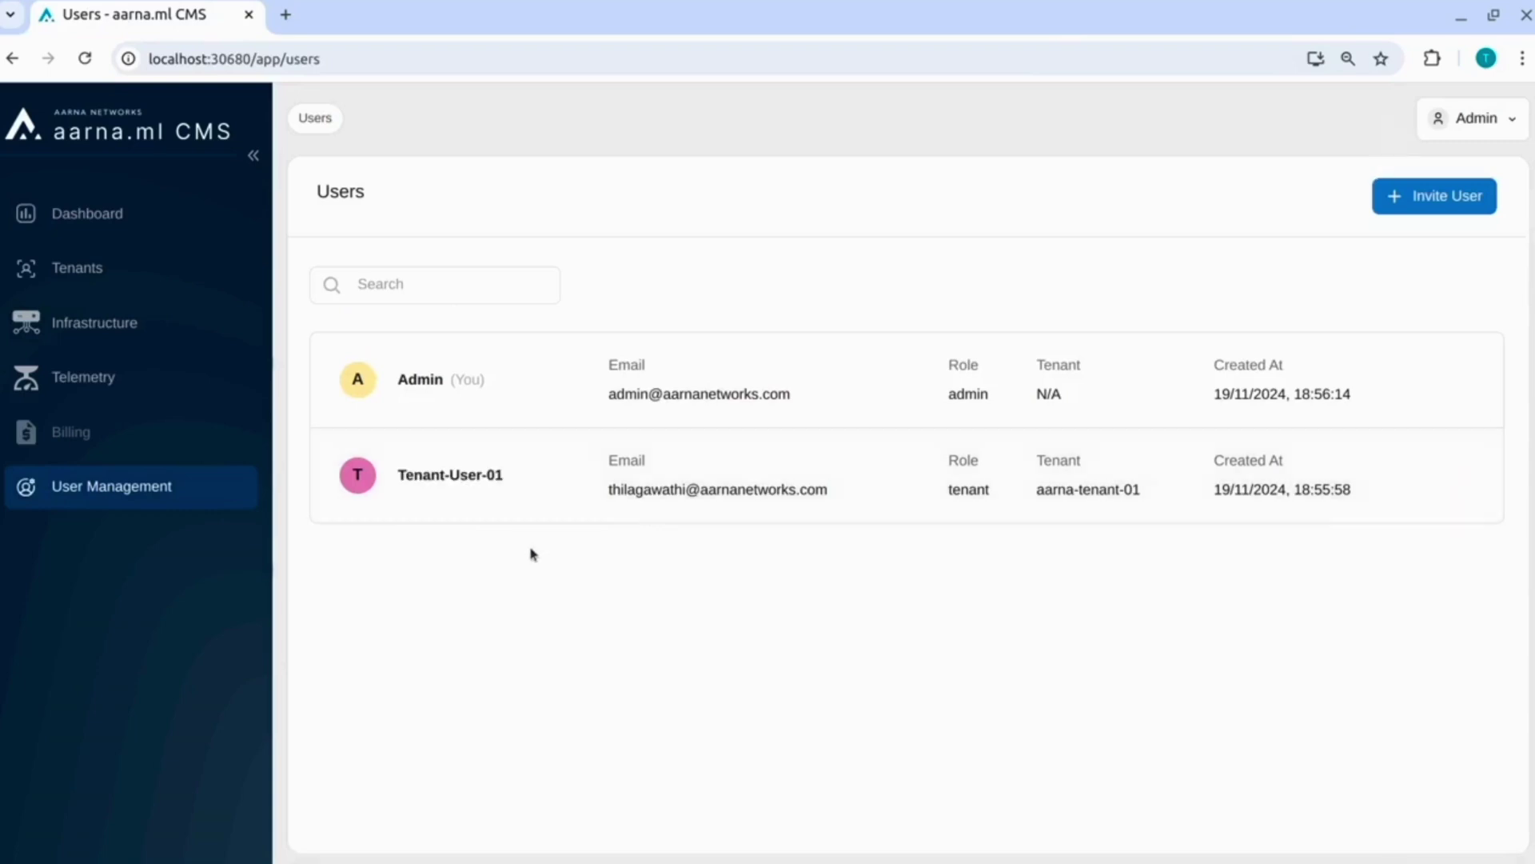
Invite another Tenant-role user for aarna-tenant-02 and show the Invited users list
left_click(1408, 214)
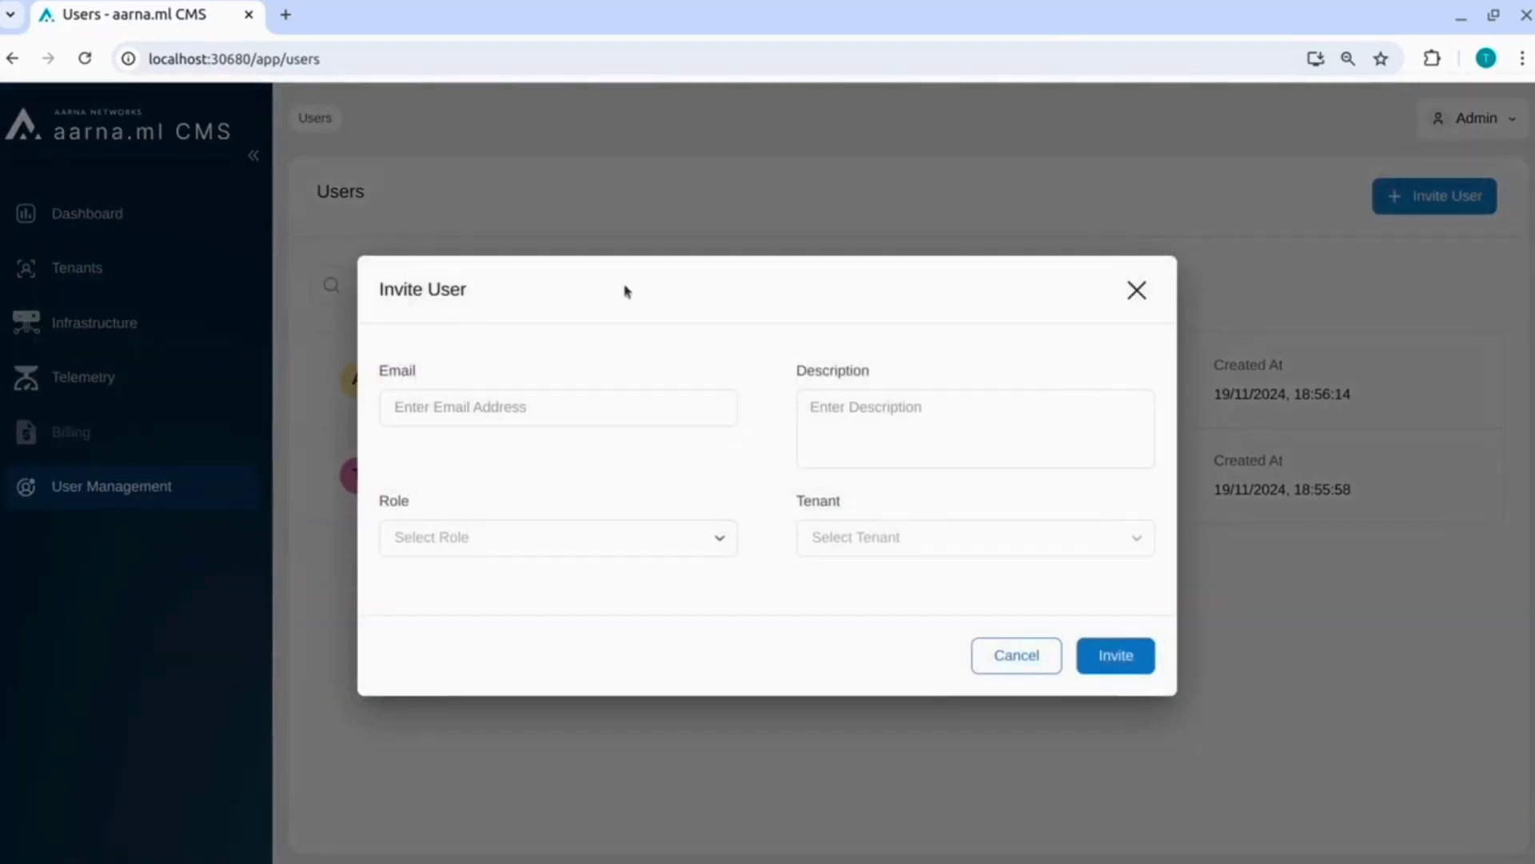
left_click(499, 400)
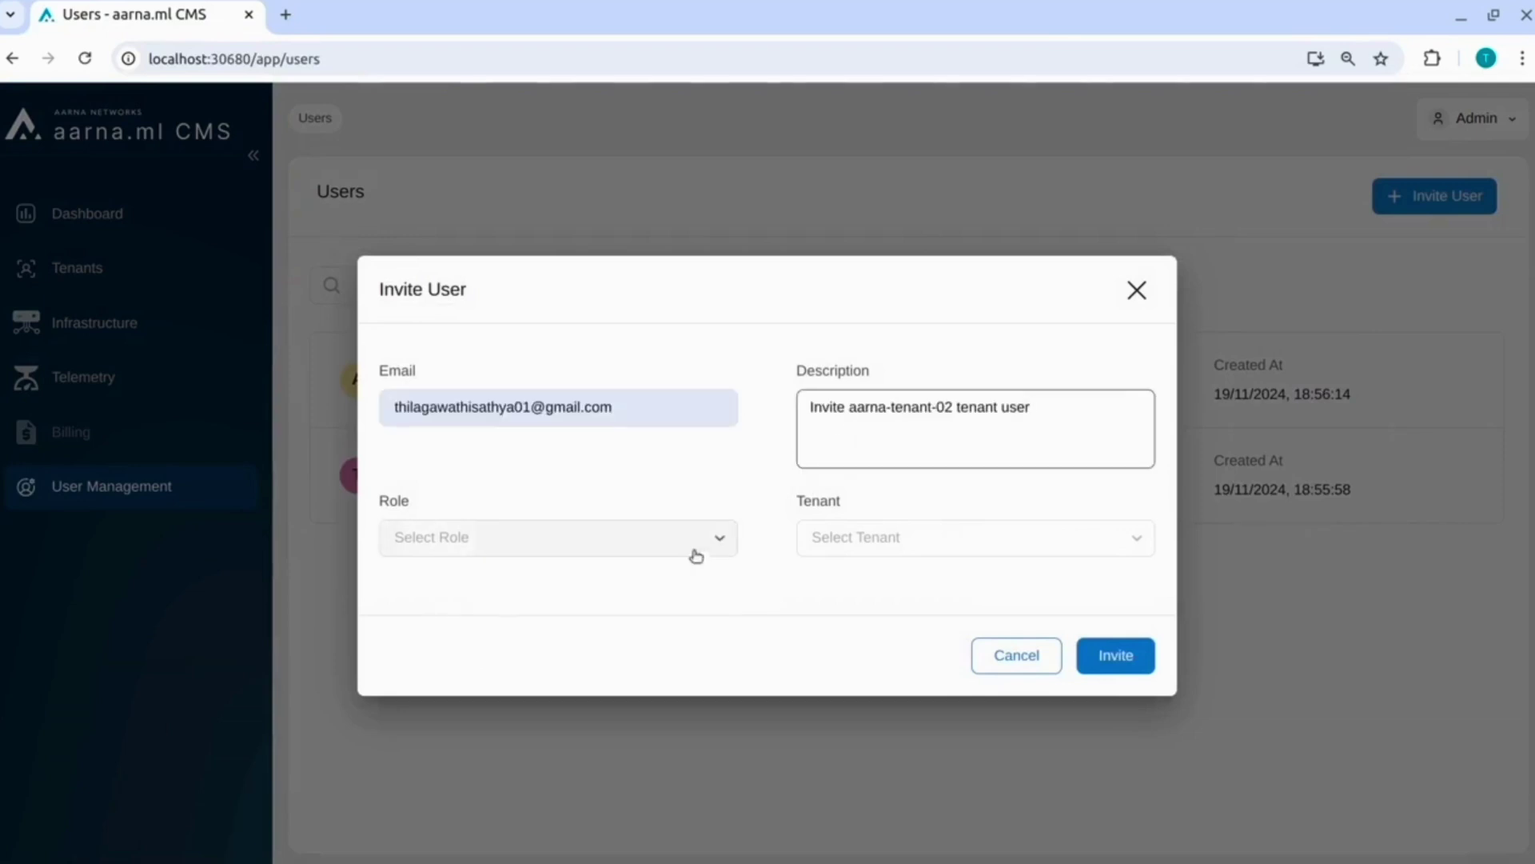
left_click(634, 541)
left_click(500, 653)
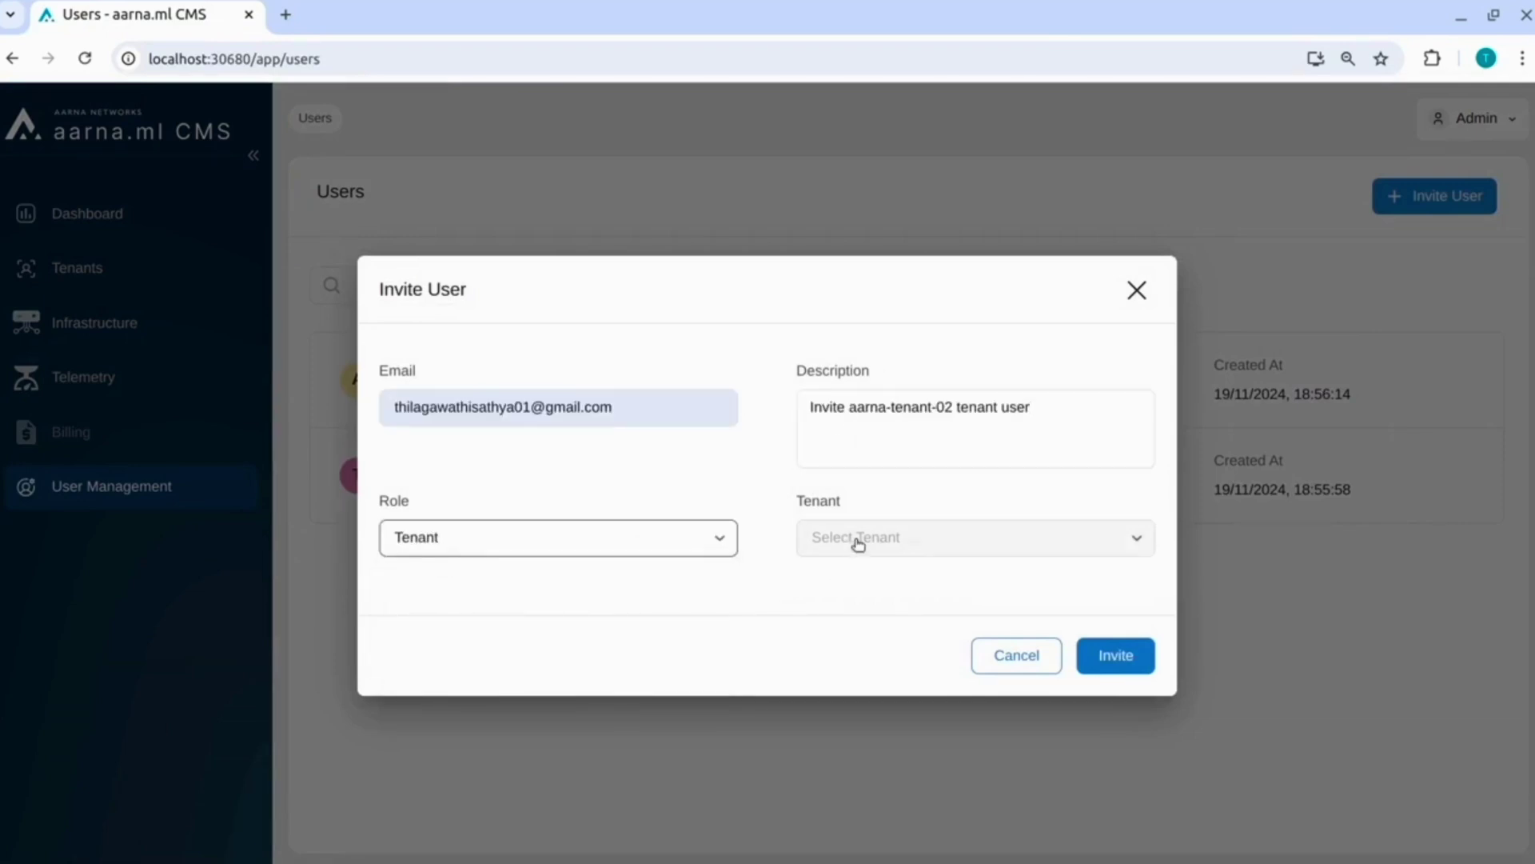
left_click(856, 541)
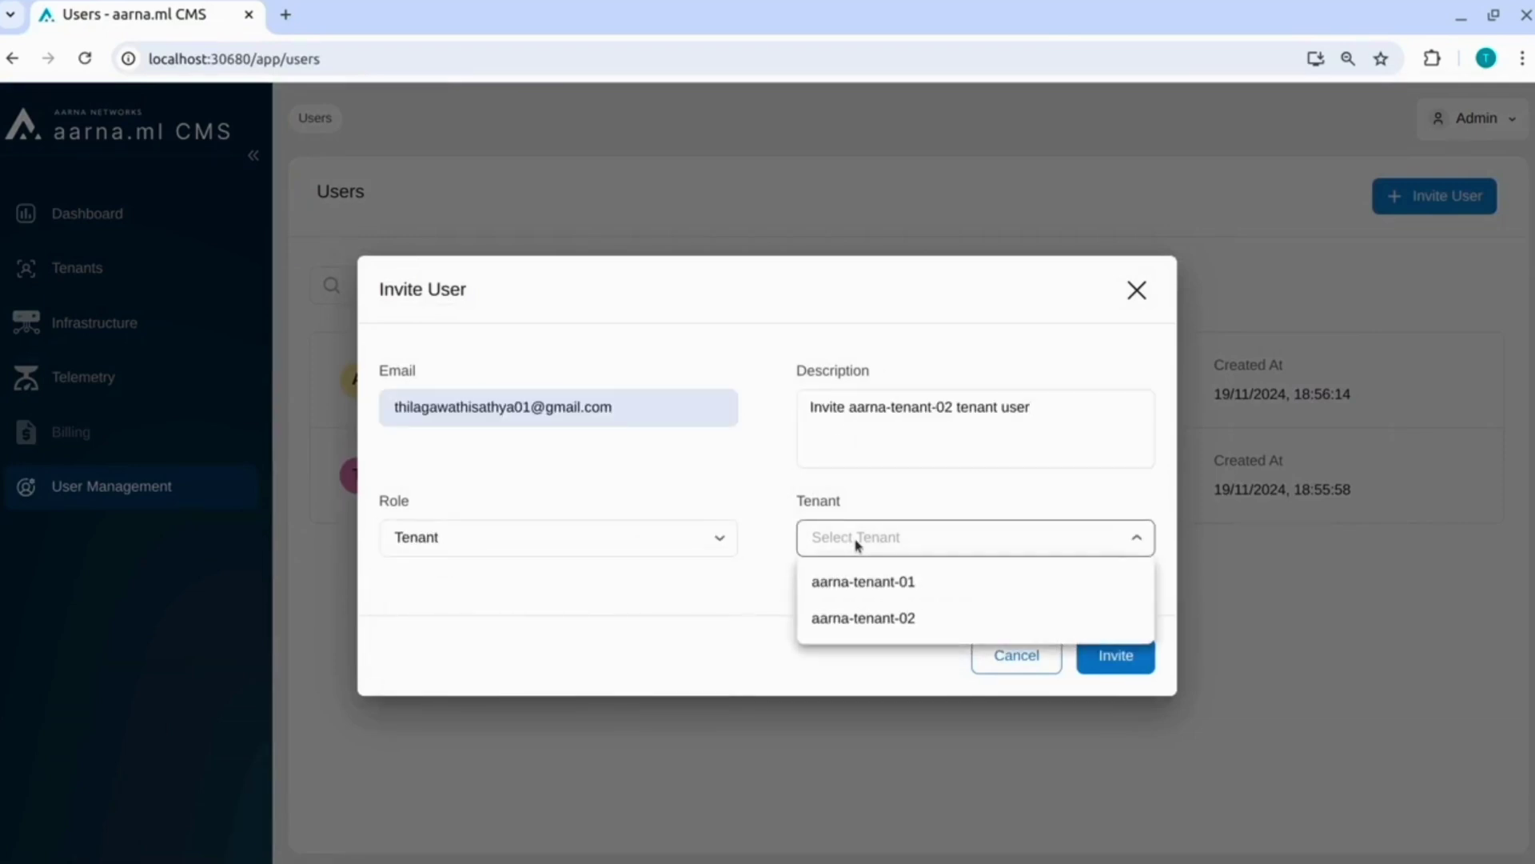
left_click(857, 619)
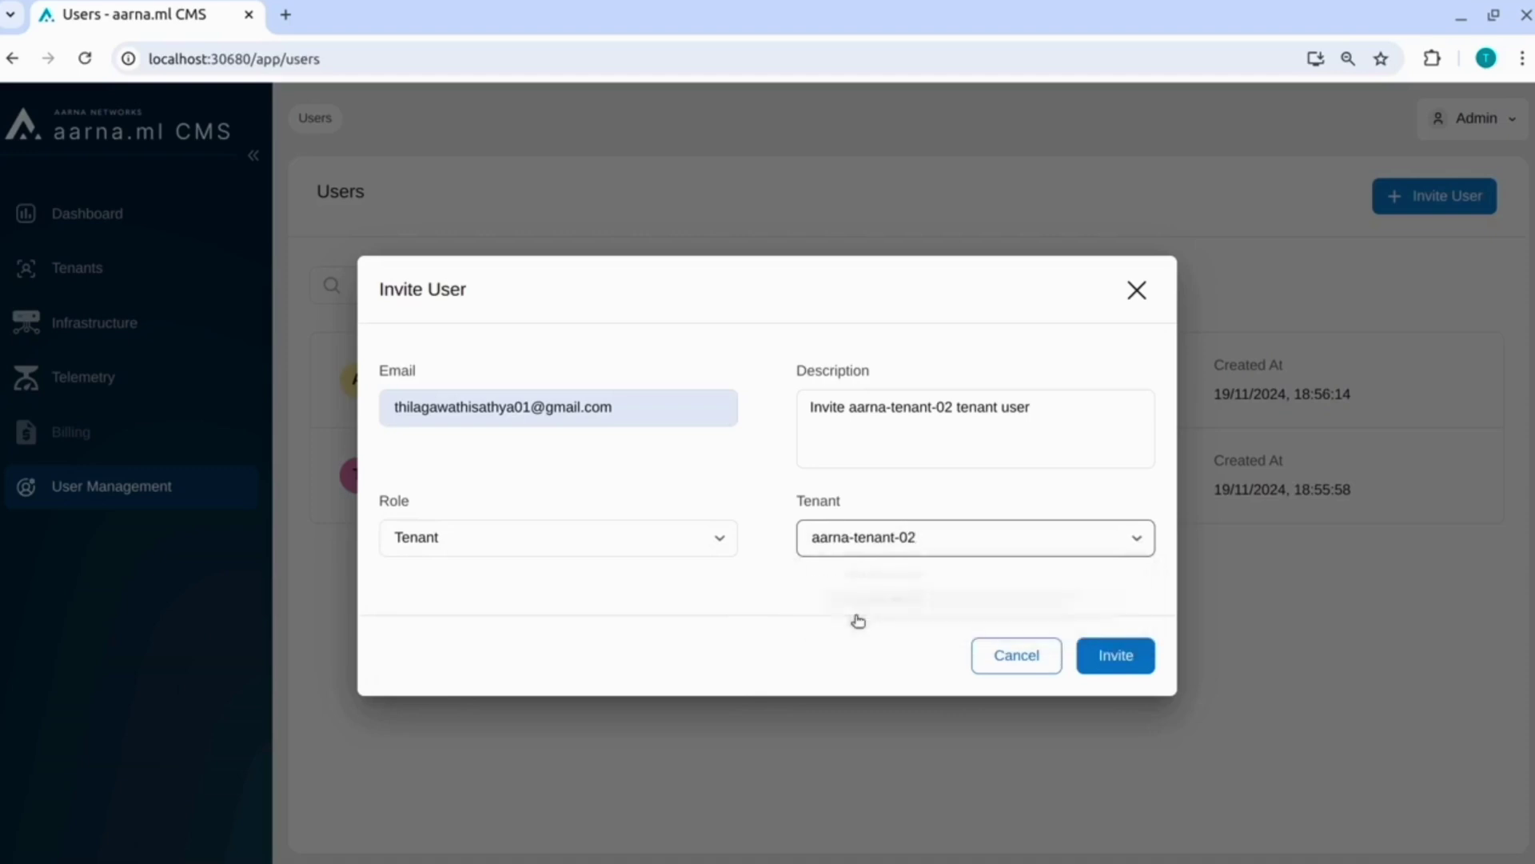
left_click(1112, 657)
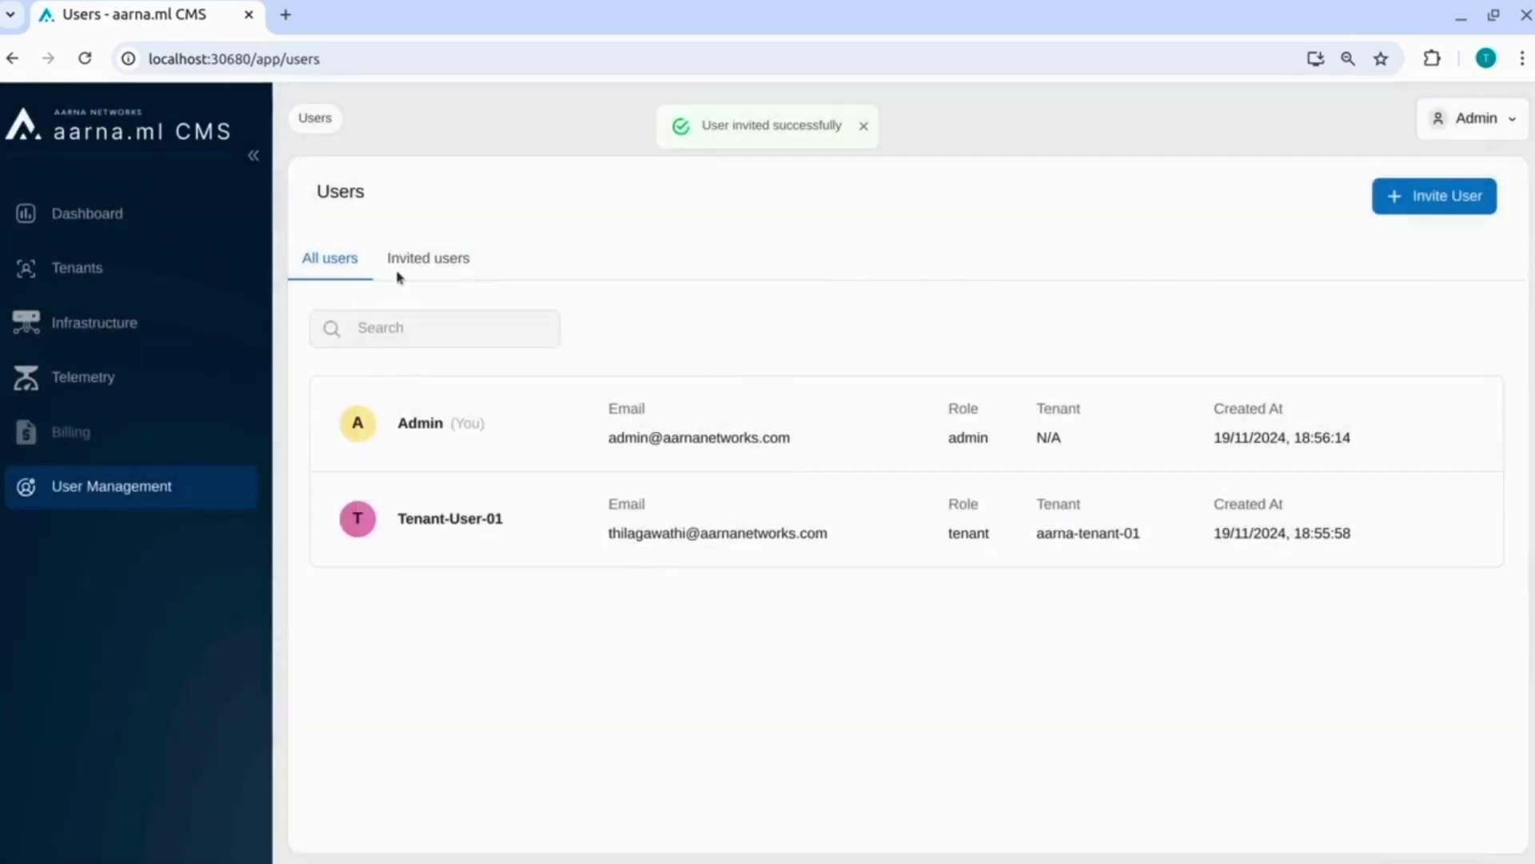
left_click(417, 262)
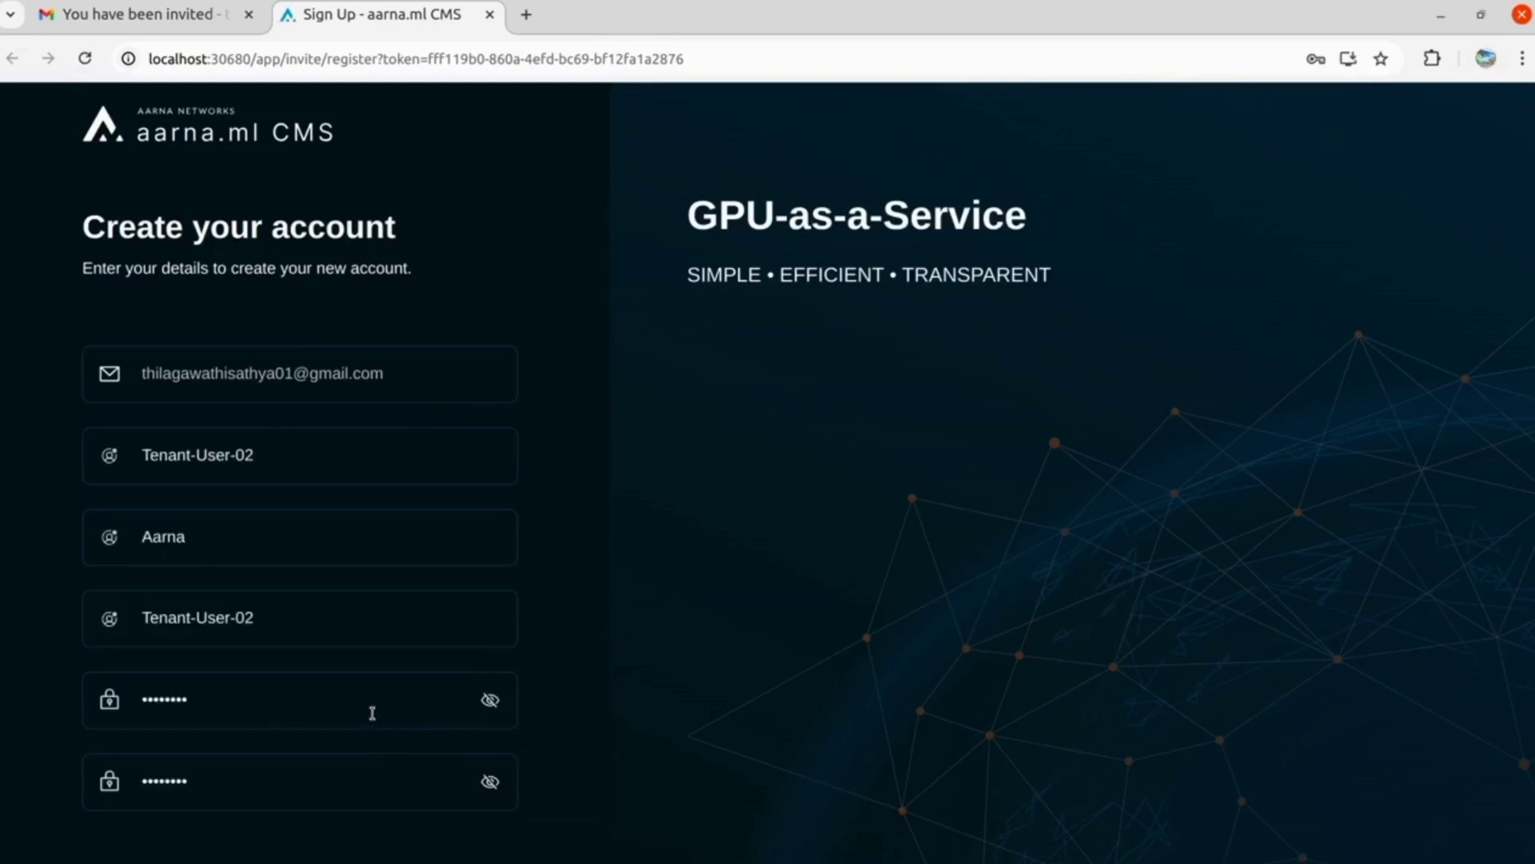
Submit the Create your account form for Tenant-User-02
scroll(372, 712, "down", 1)
left_click(350, 831)
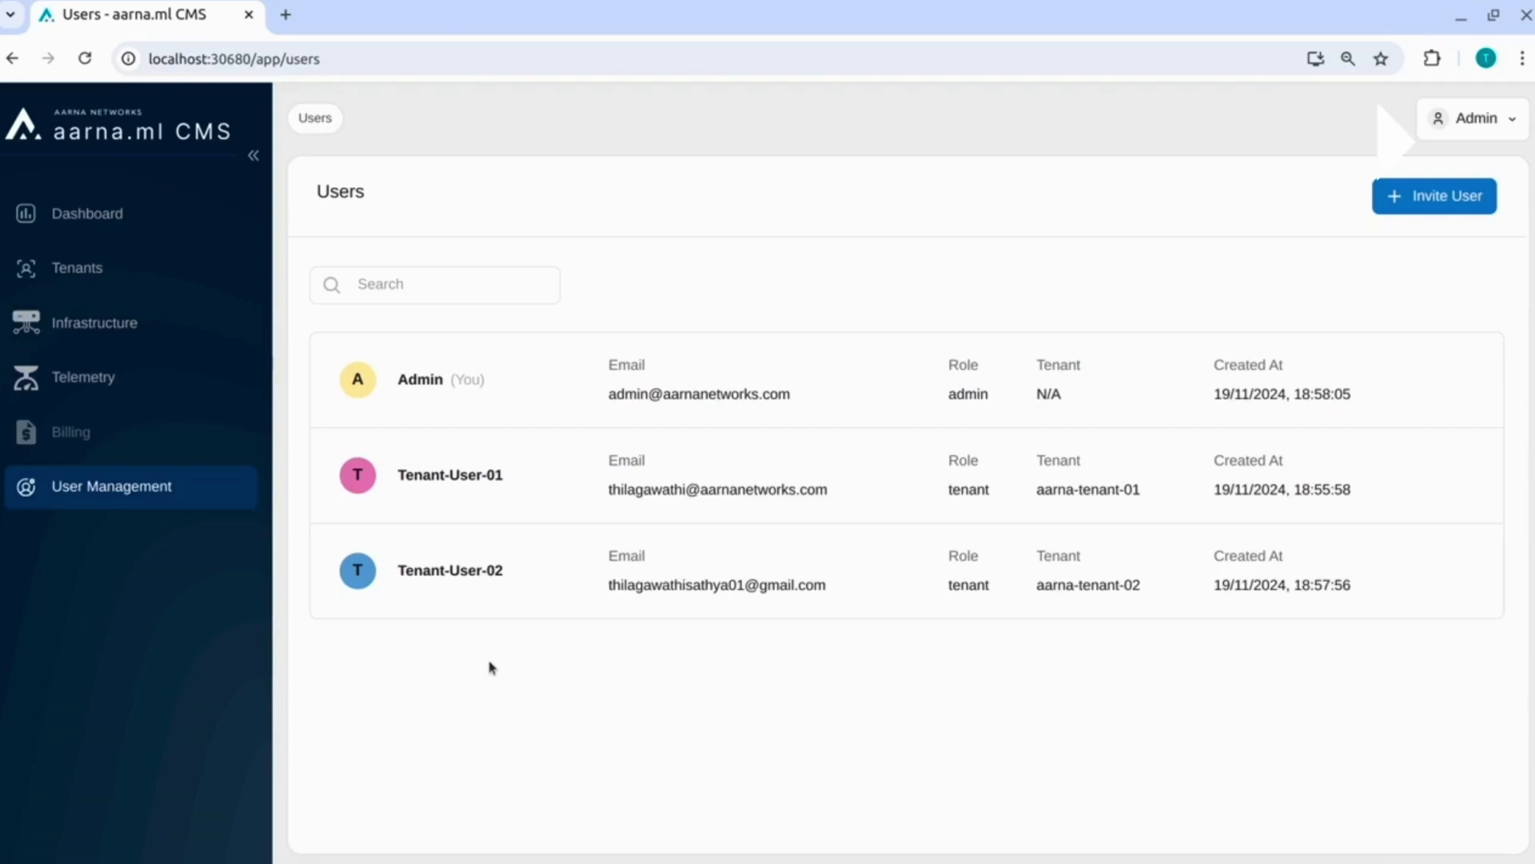
Check all tenants' VXLan networks, then view the dashboard: 2 tenants, 11 switches, 34 servers, 3 users
left_click(232, 322)
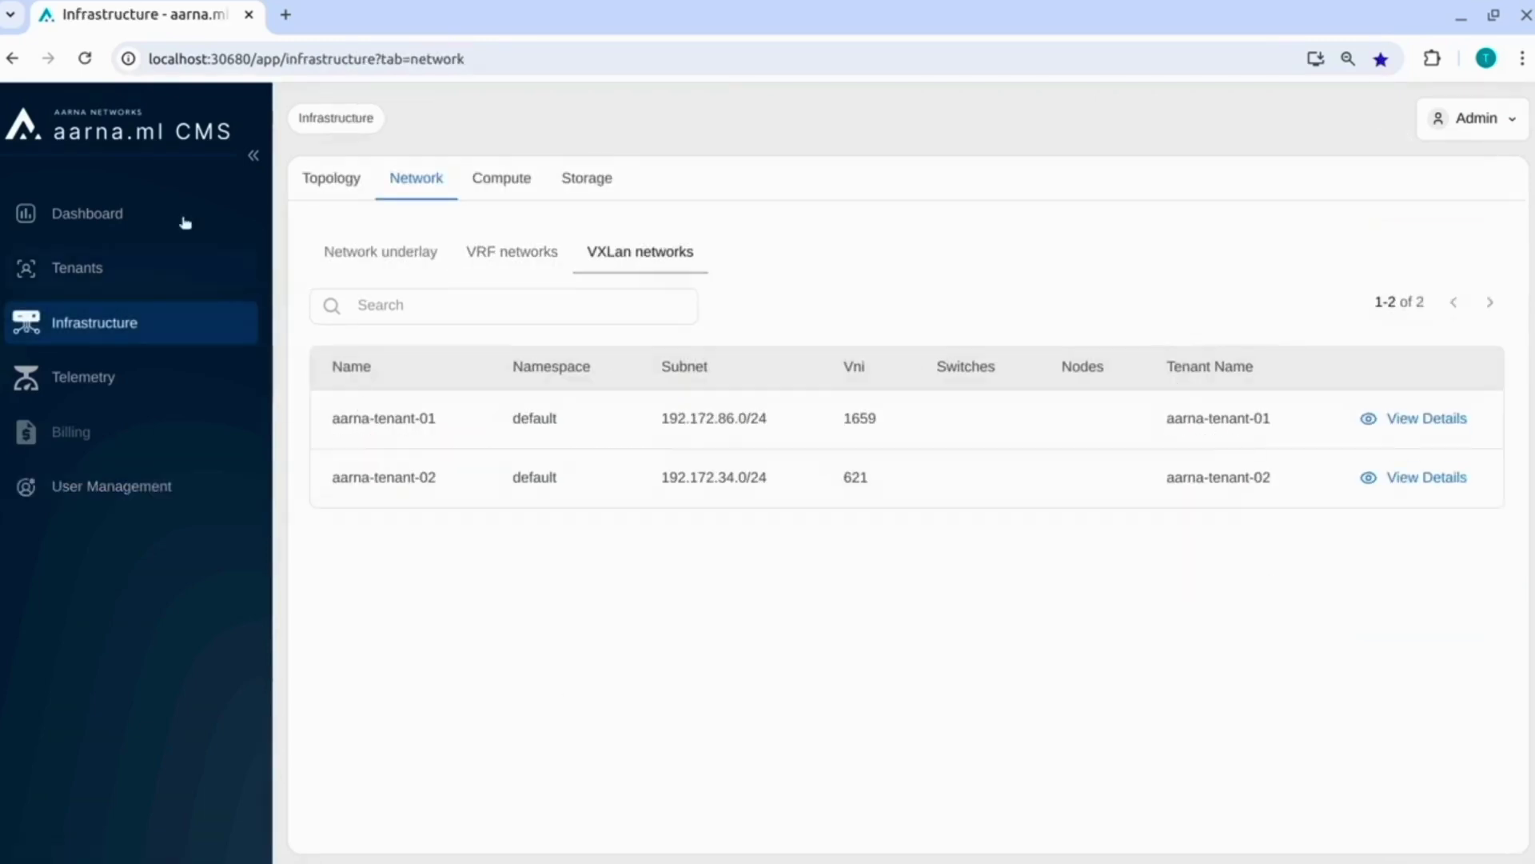
left_click(126, 211)
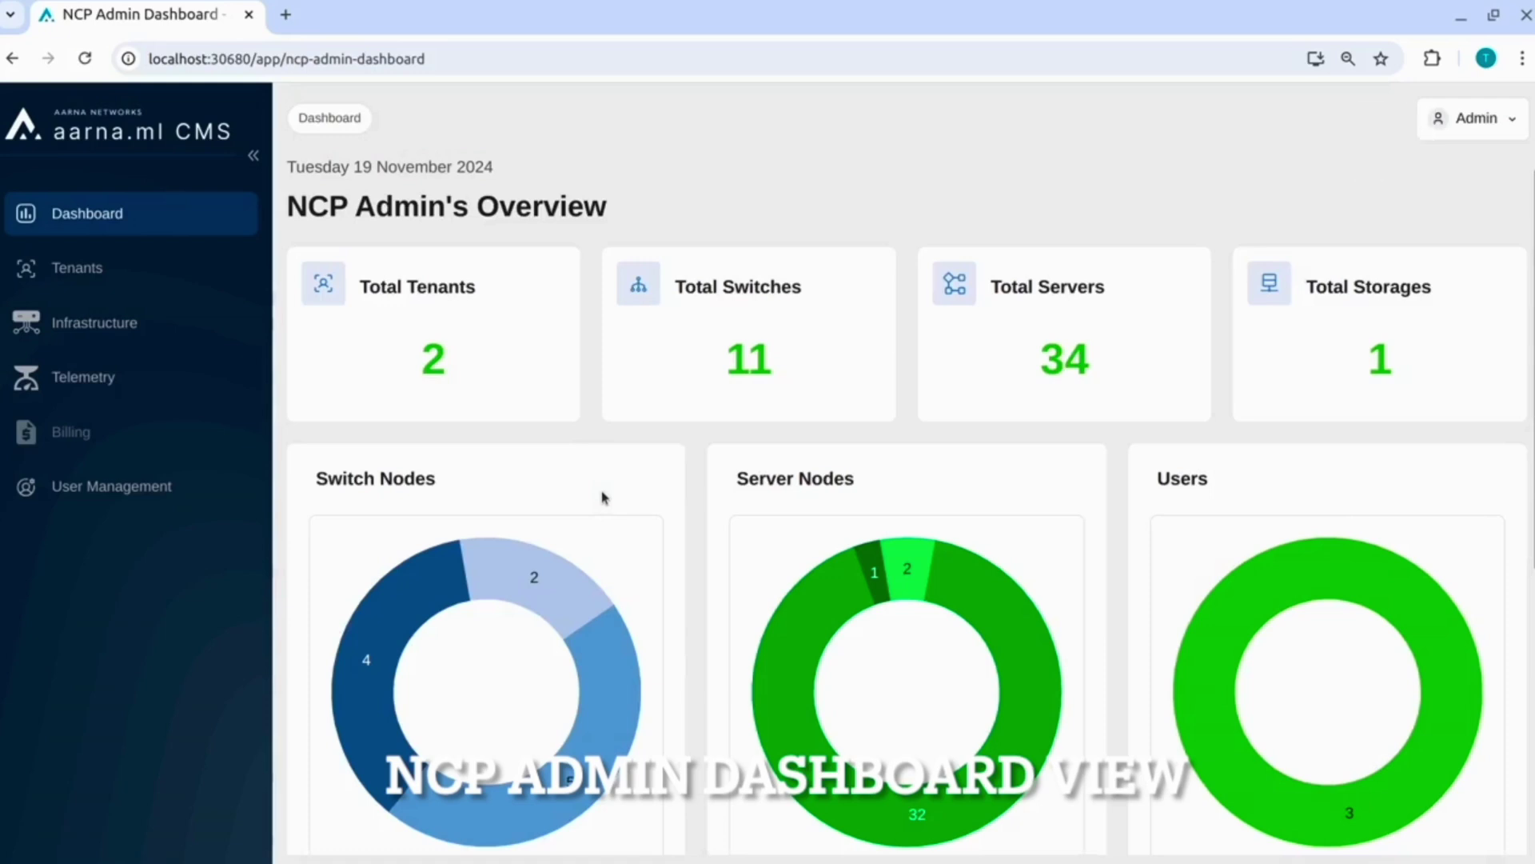
left_click(1470, 120)
Log out of the admin account and sign in as the tenant user
left_click(1440, 223)
left_click(956, 571)
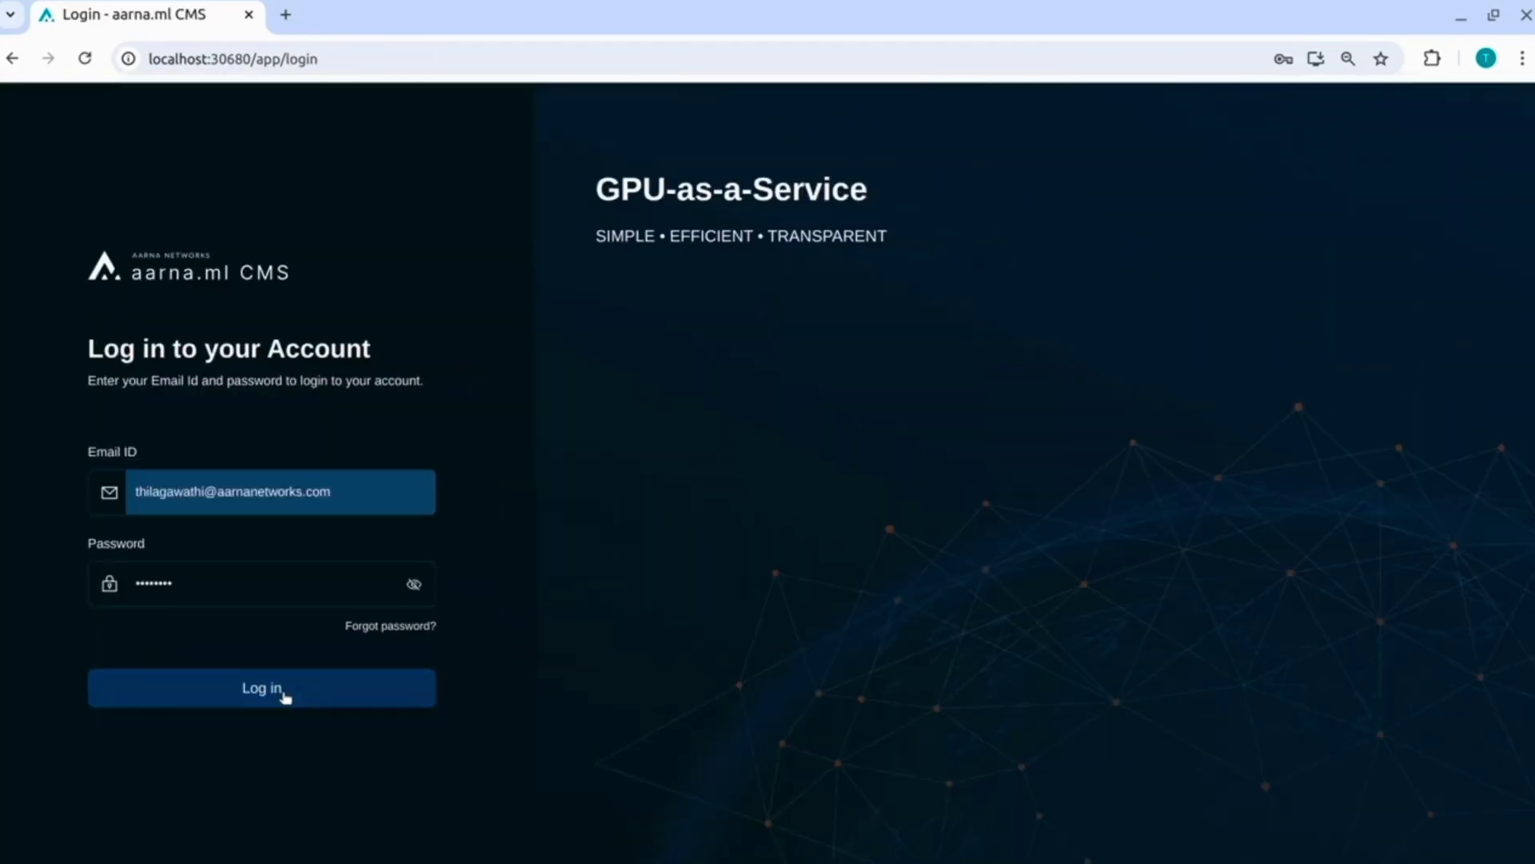
left_click(285, 696)
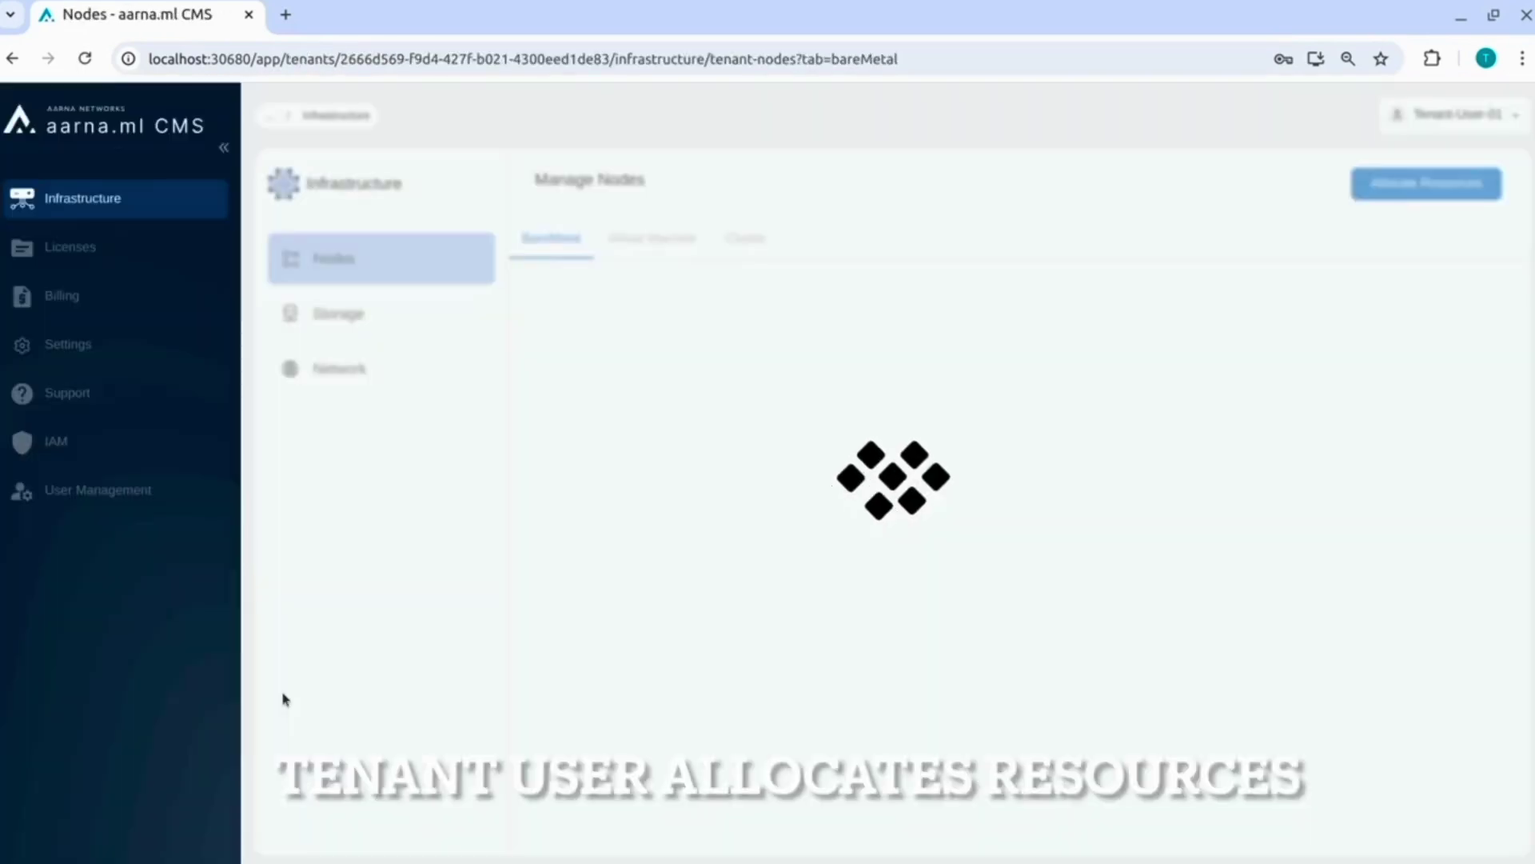
Review the tenant's storage, networks and VXLan networks
left_click(392, 317)
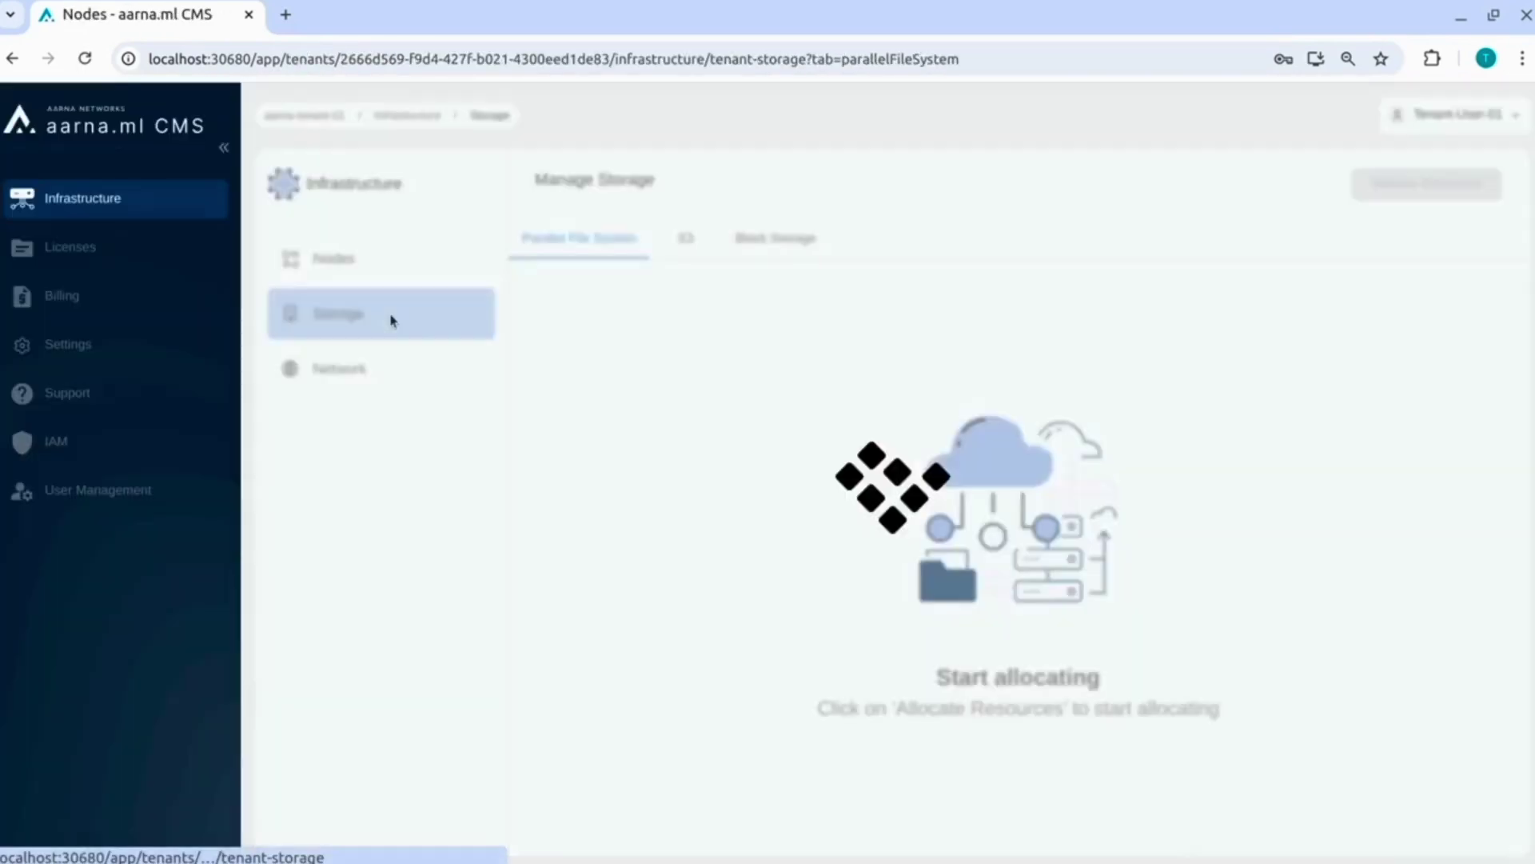
left_click(372, 372)
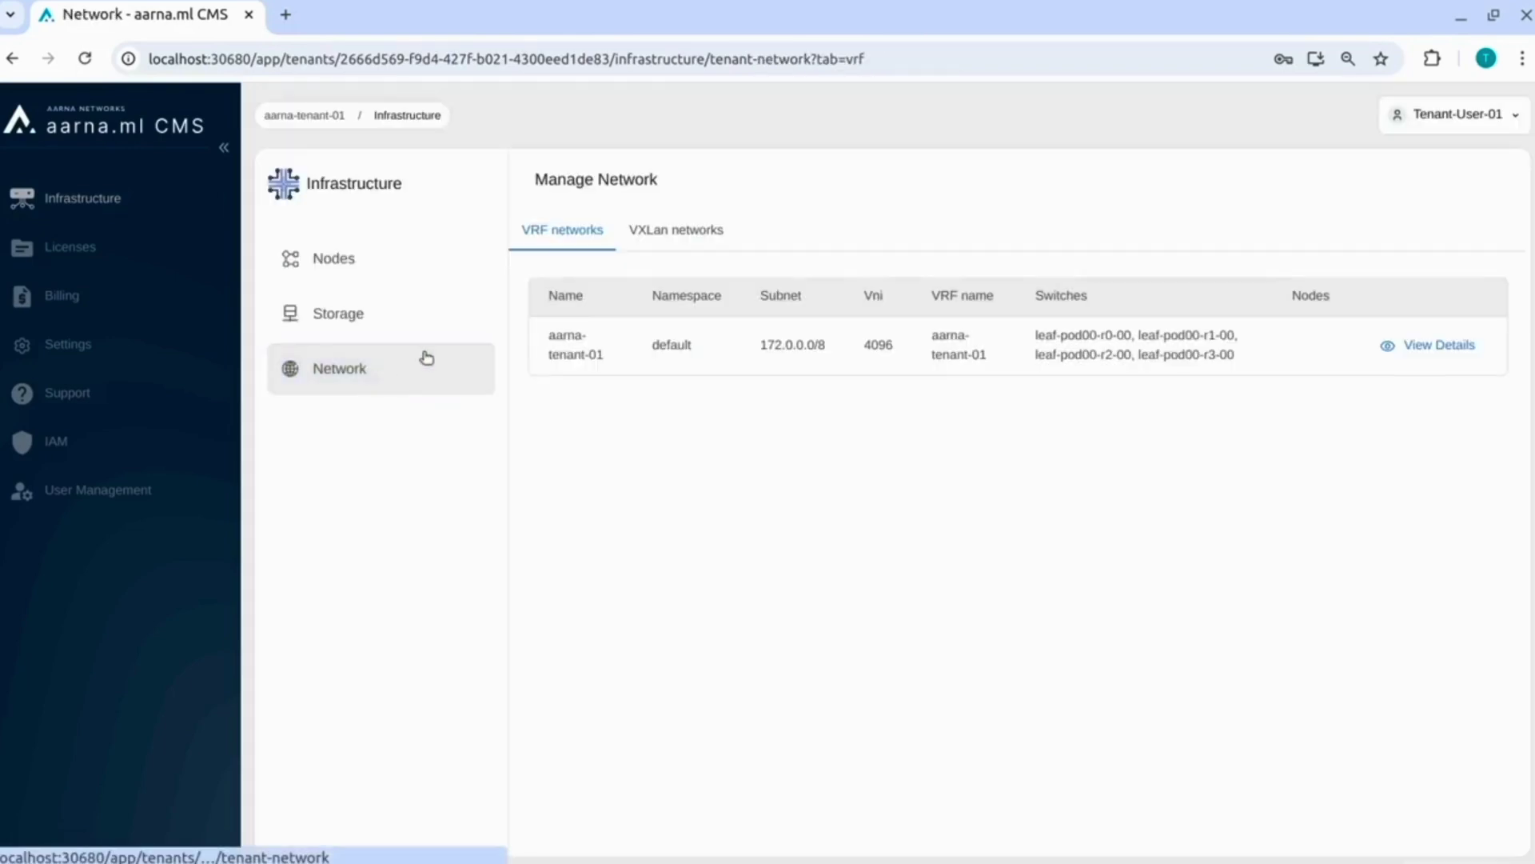
left_click(657, 235)
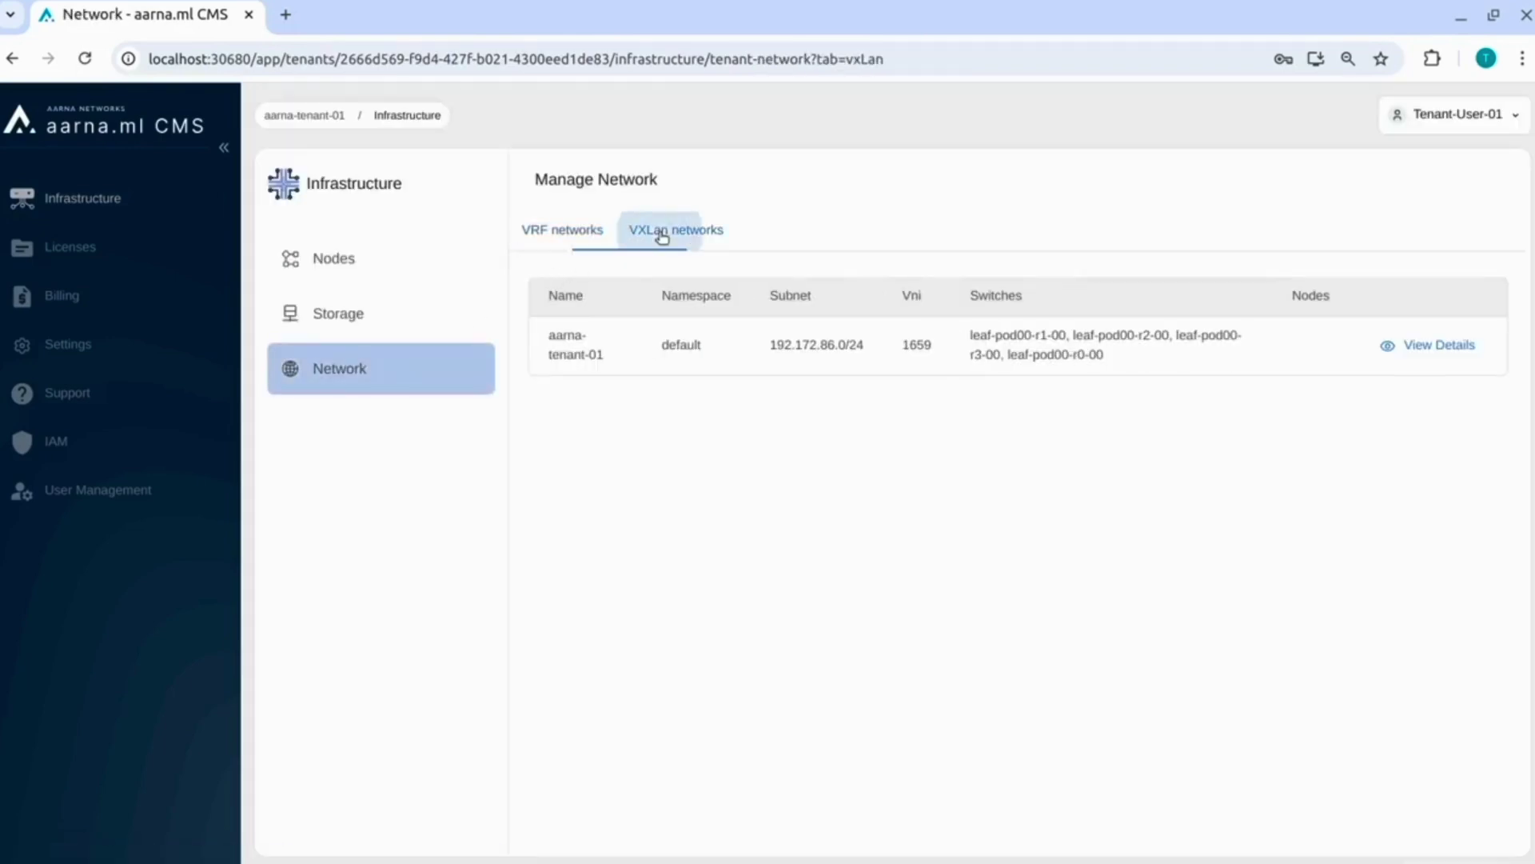
left_click(397, 267)
Start a Fixed Template bare-metal allocation using the NVIDIA-8xH100 server flavor
left_click(1402, 194)
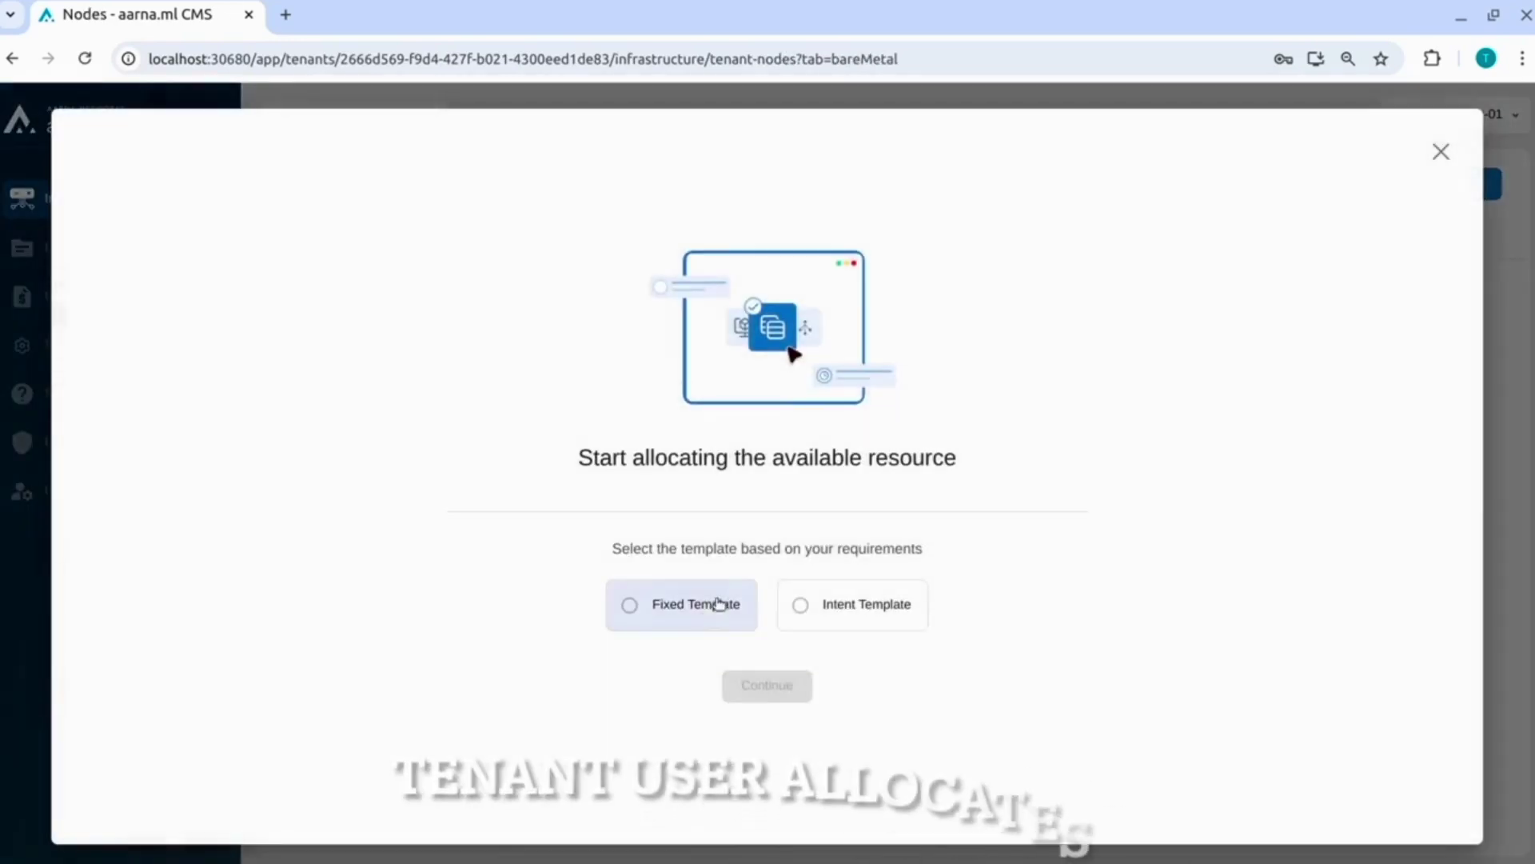
left_click(742, 628)
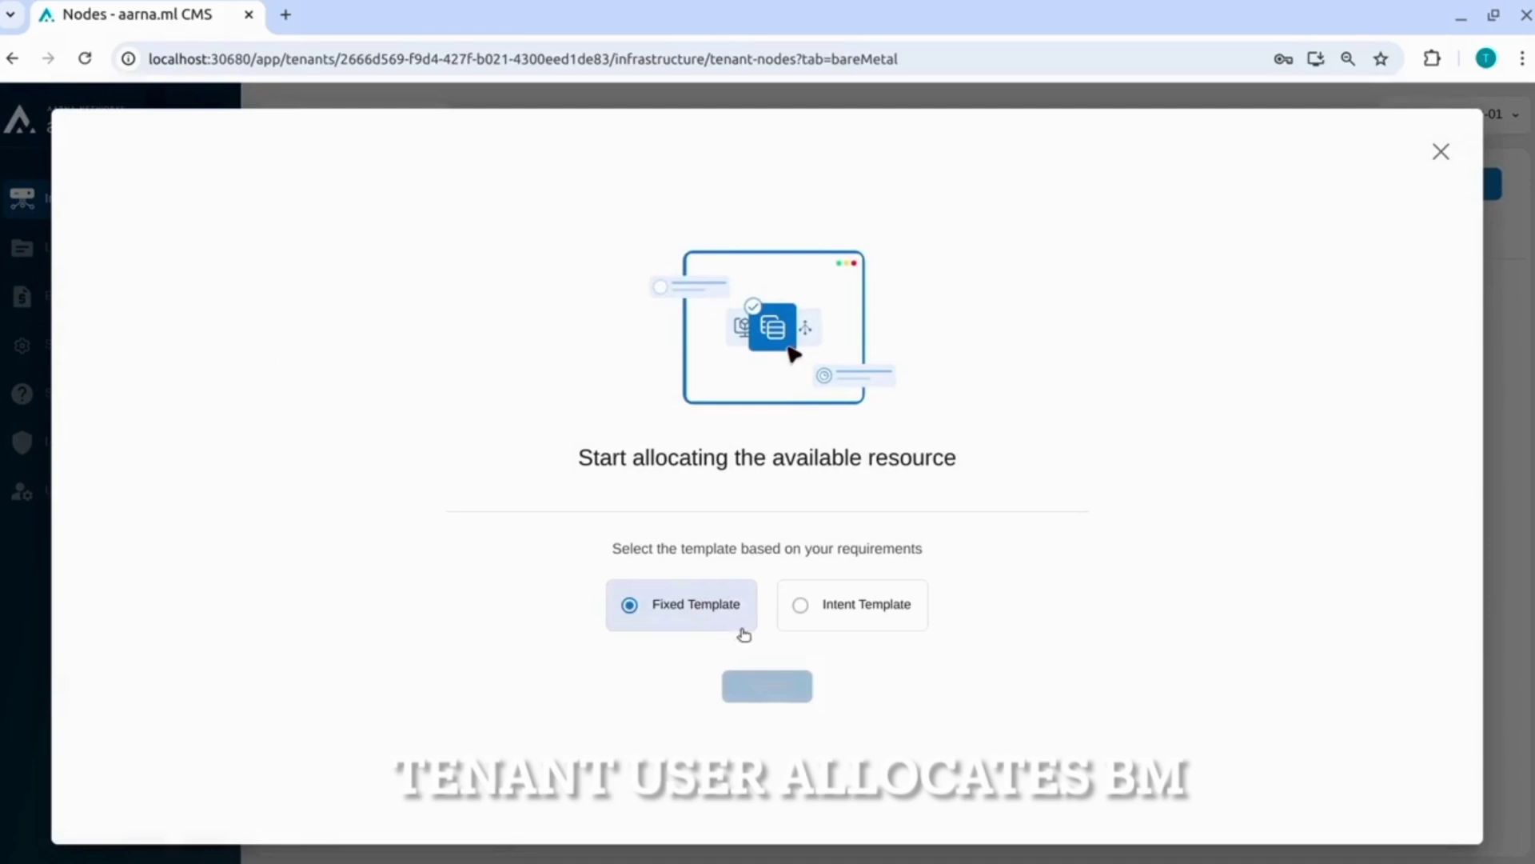
left_click(799, 686)
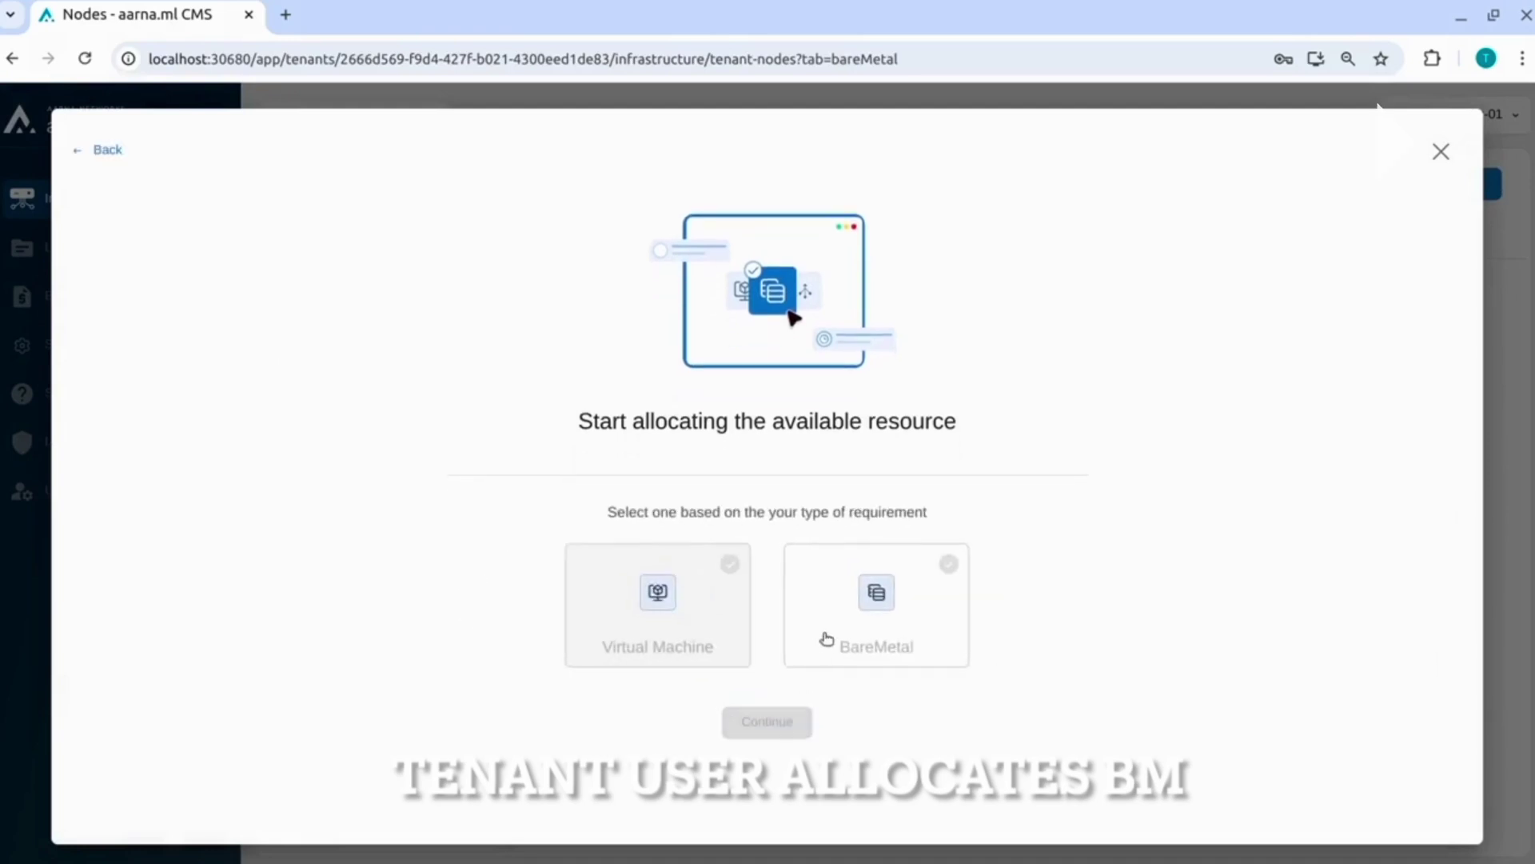
left_click(827, 638)
left_click(788, 723)
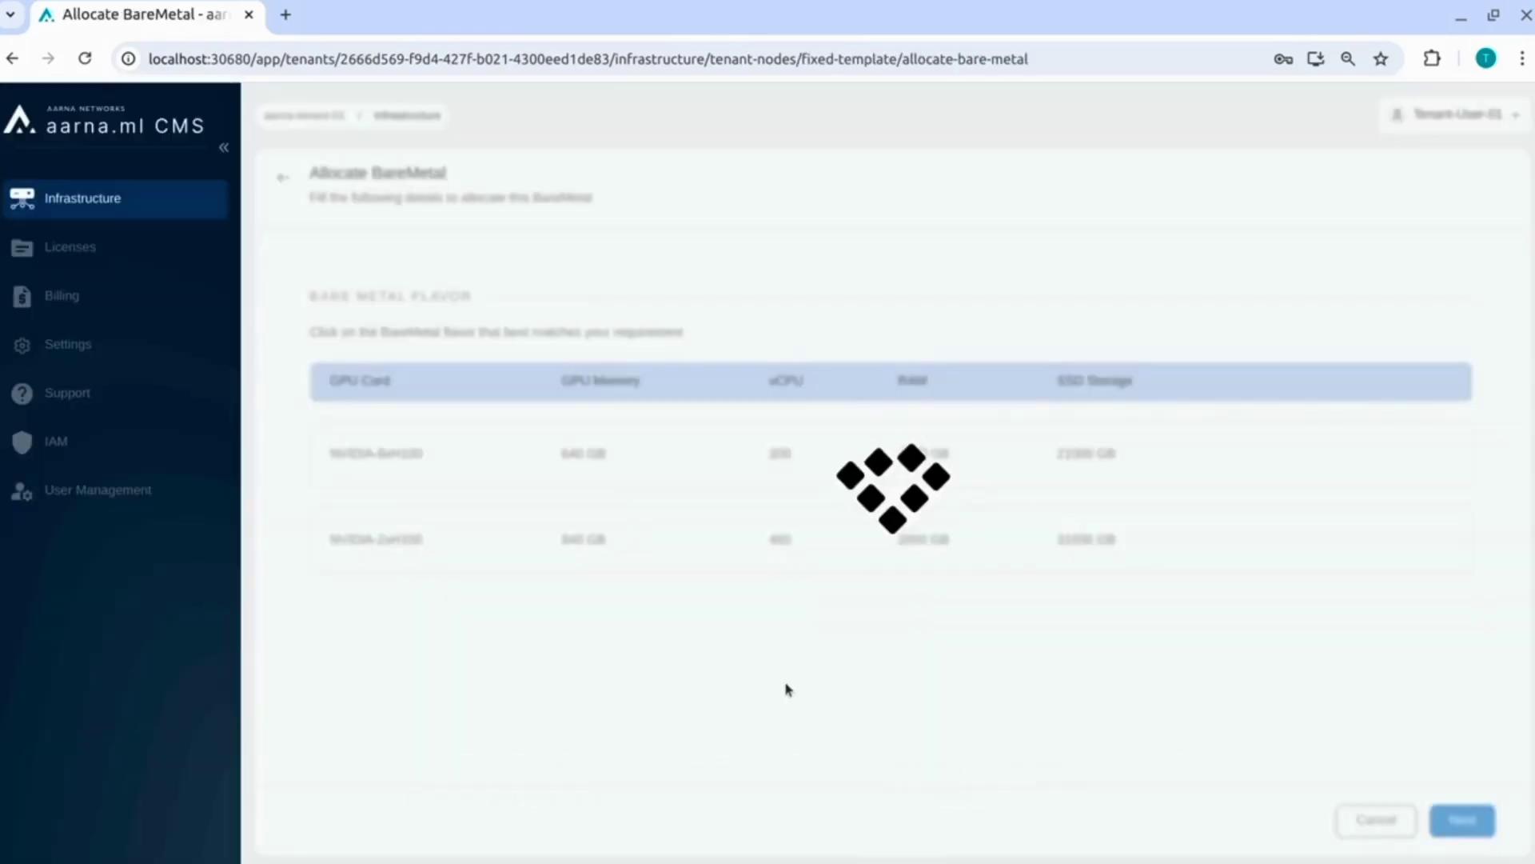
left_click(680, 473)
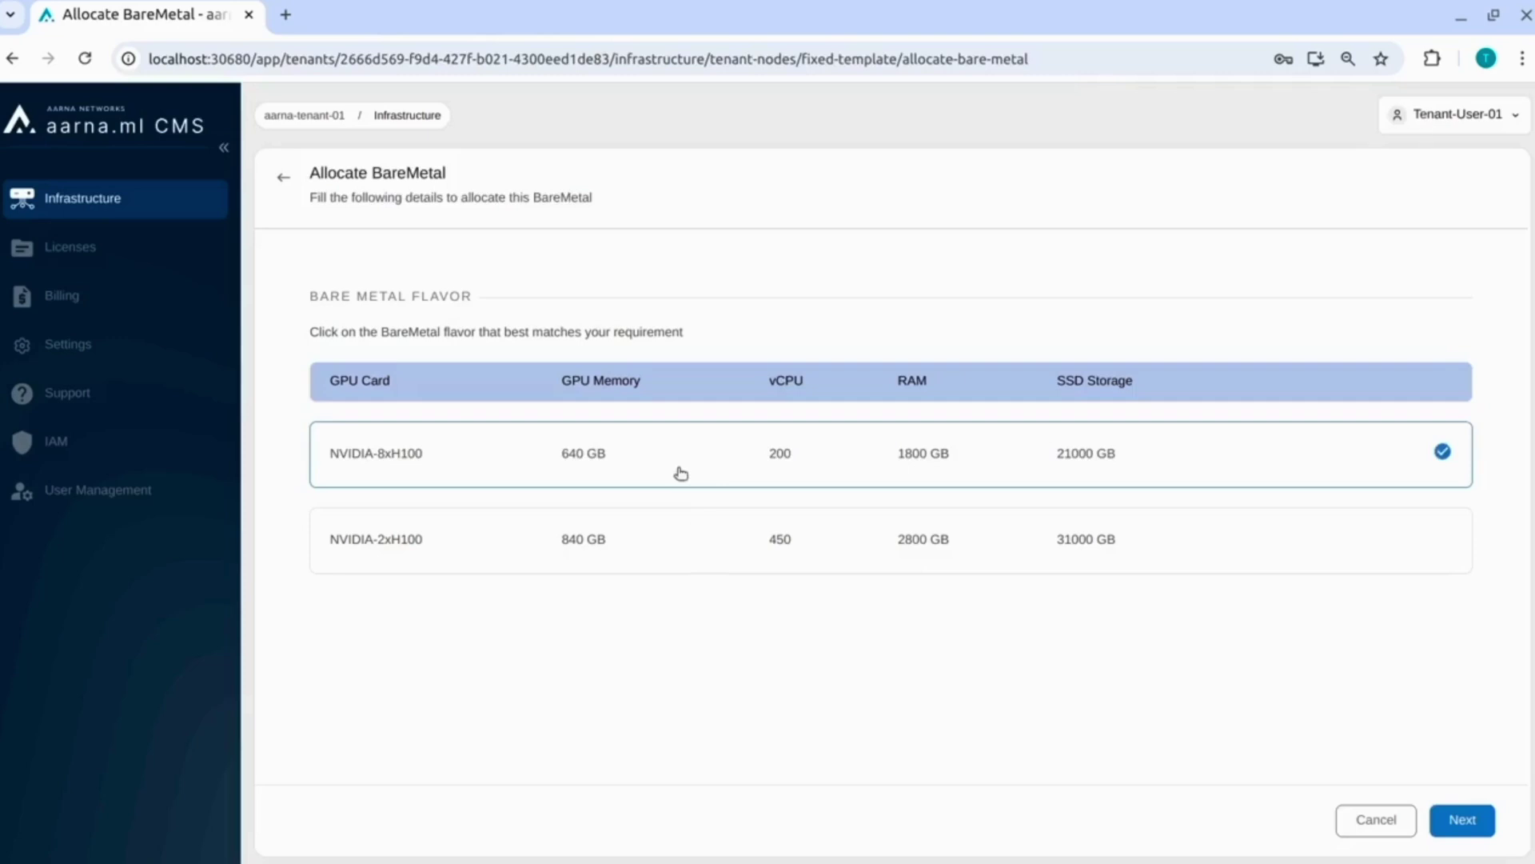
left_click(1462, 820)
Allocate 5 servers with Ubuntu, CUDA 12.1V and Hourly Billed pricing
left_click(528, 376)
left_click(429, 406)
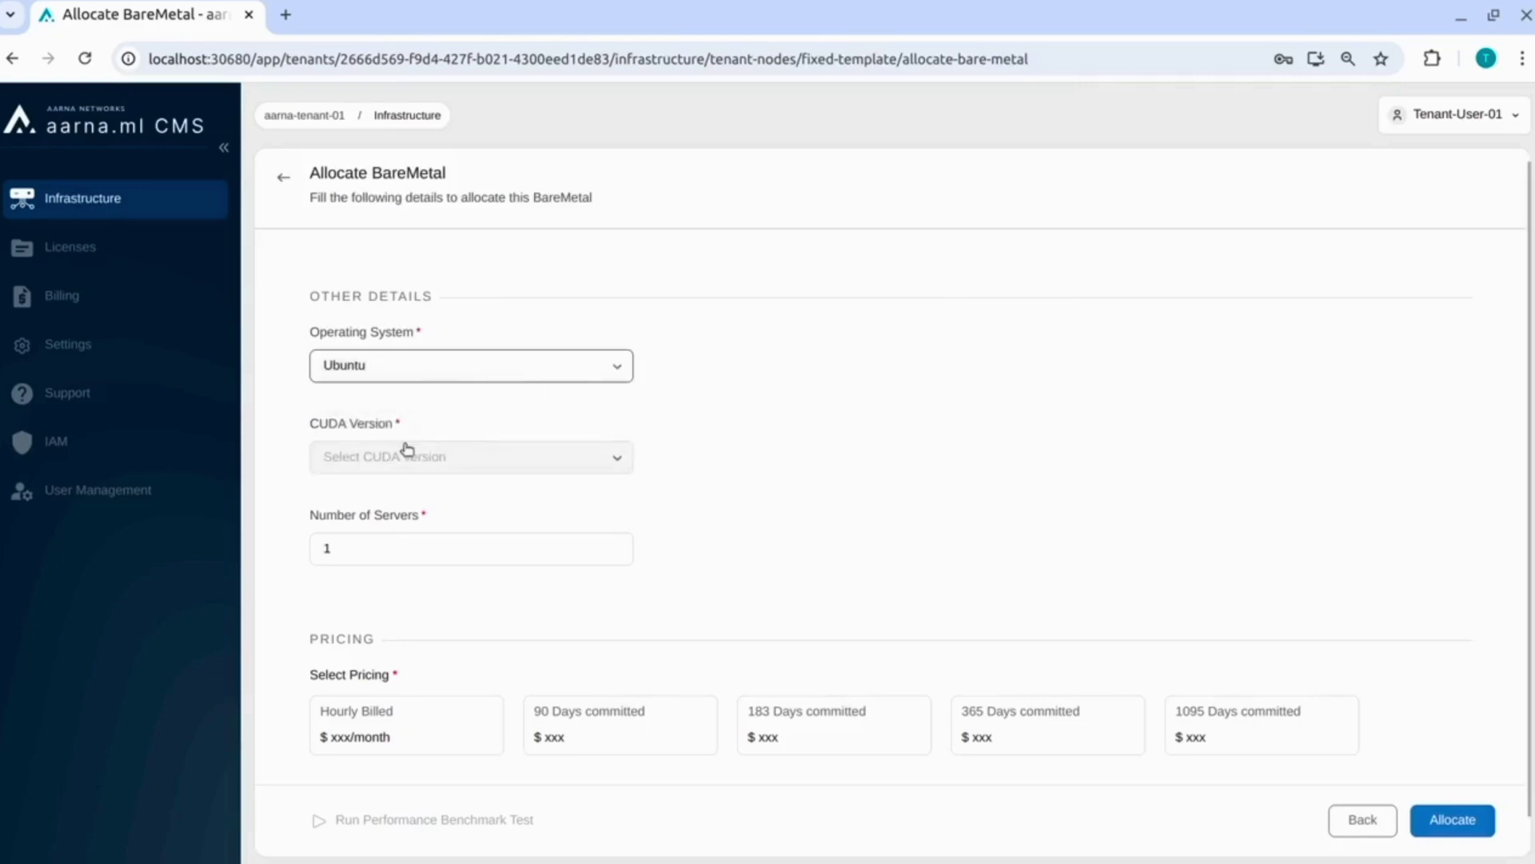
left_click(405, 455)
left_click(379, 494)
left_click(373, 550)
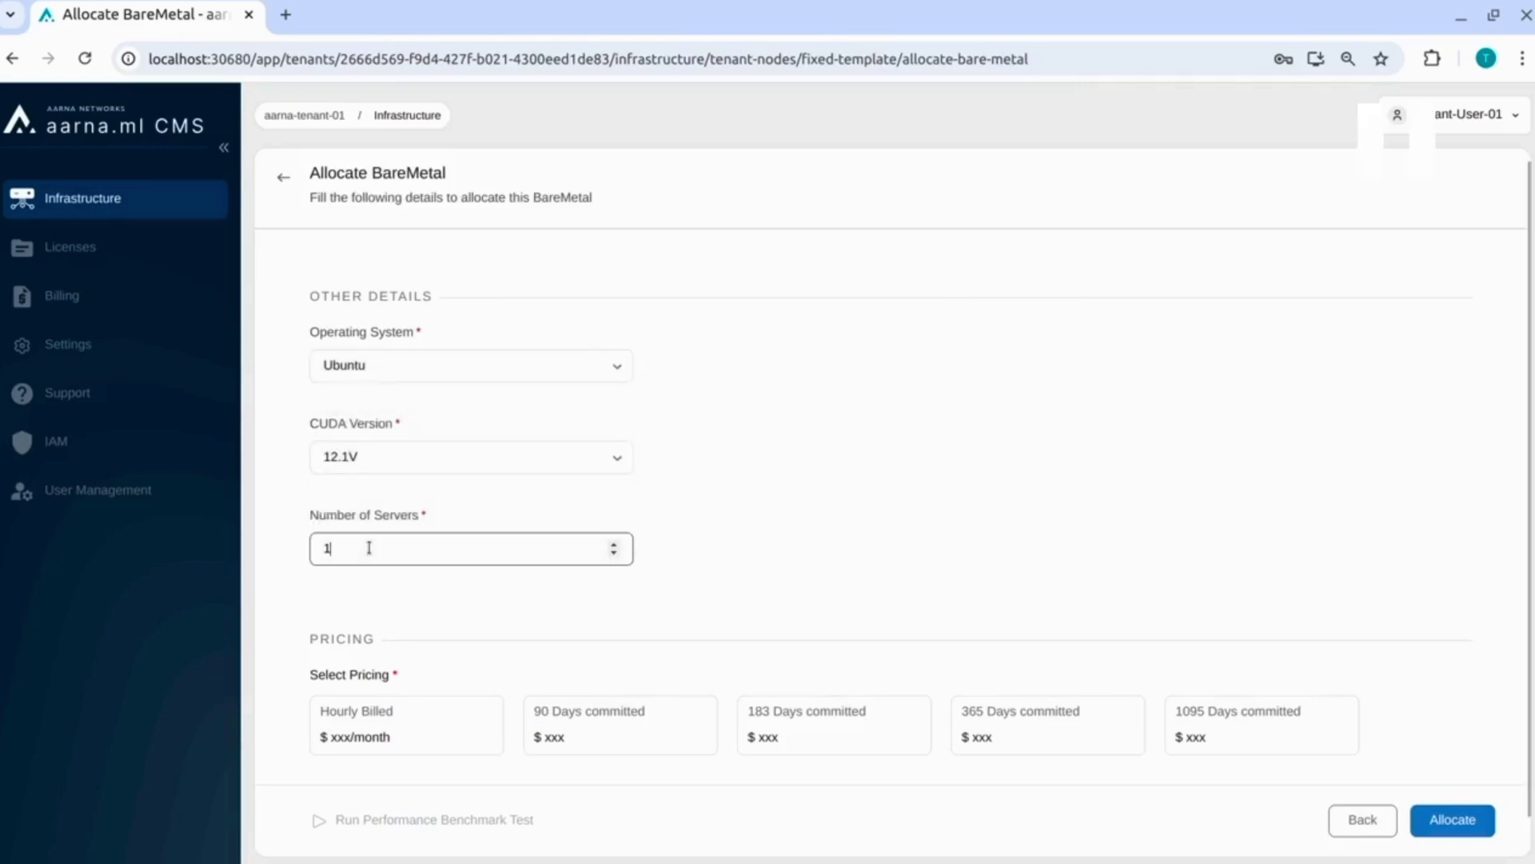
key("BackSpace")
type("5")
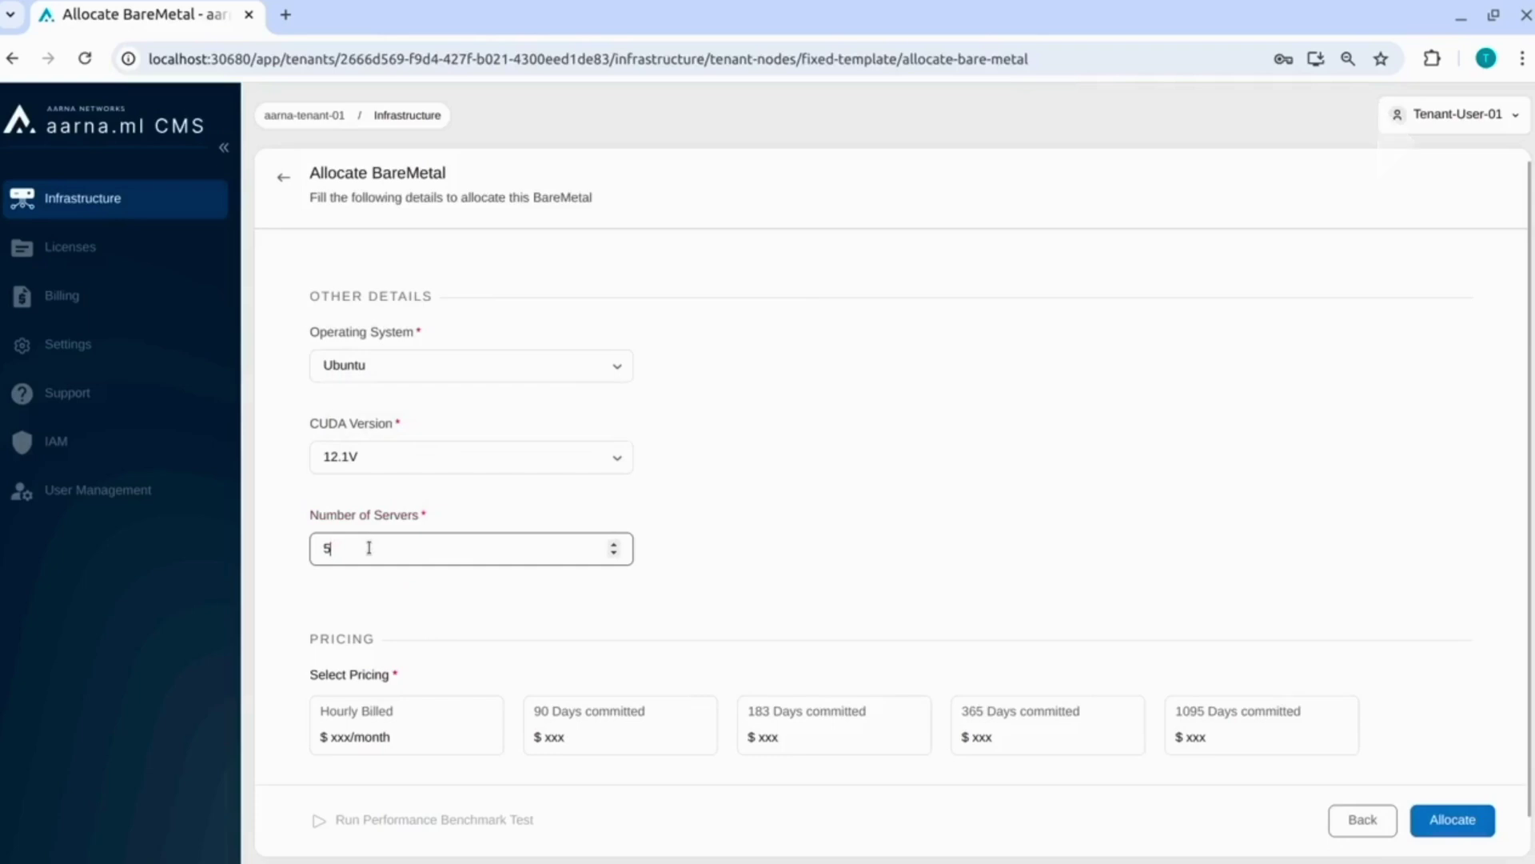
left_click(439, 632)
left_click(411, 718)
scroll(1173, 655, "down", 1)
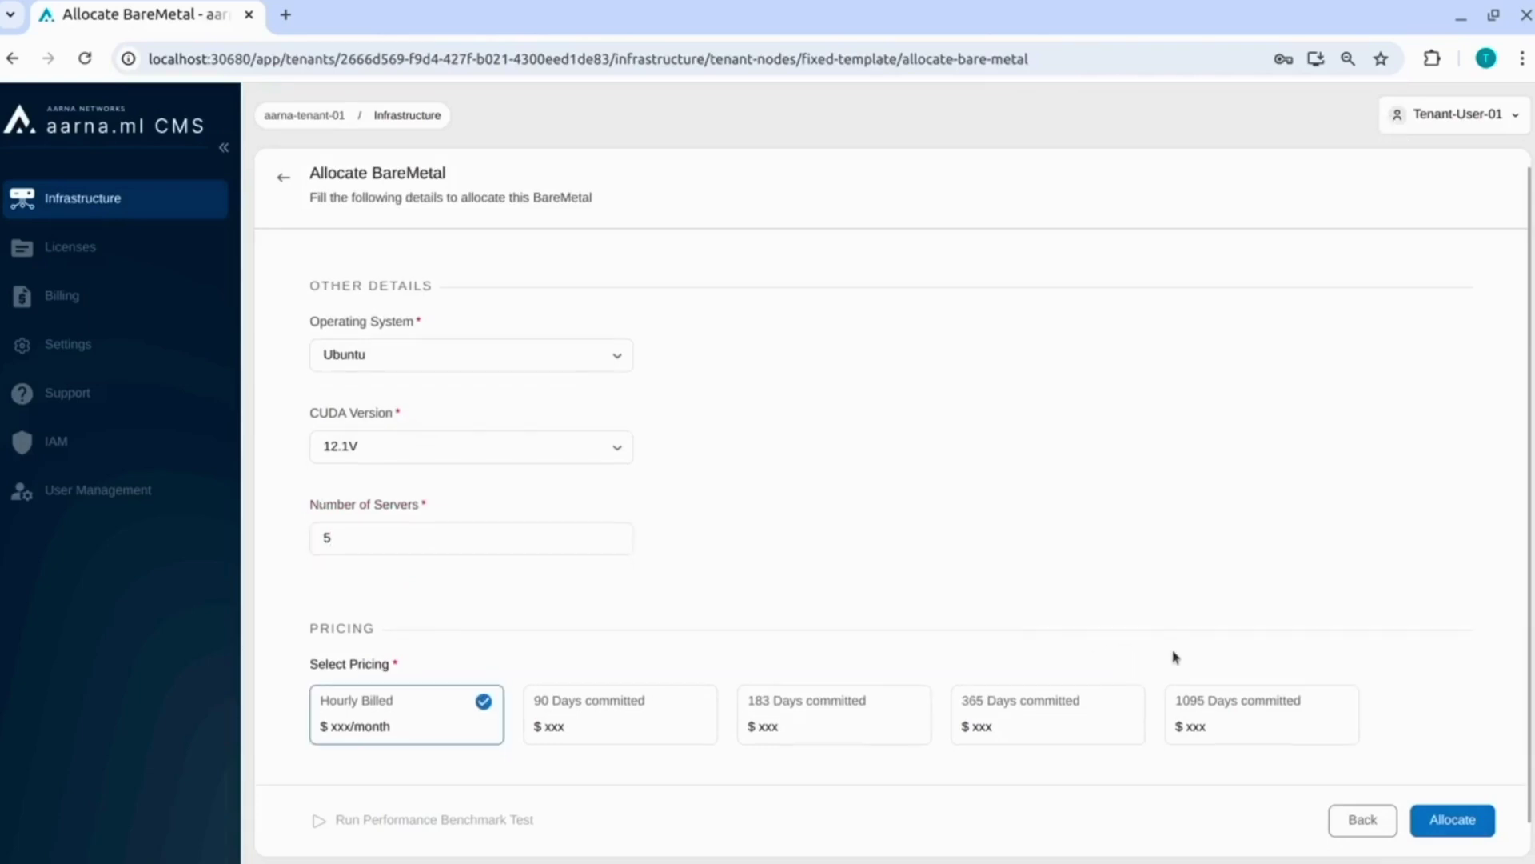
left_click(1472, 824)
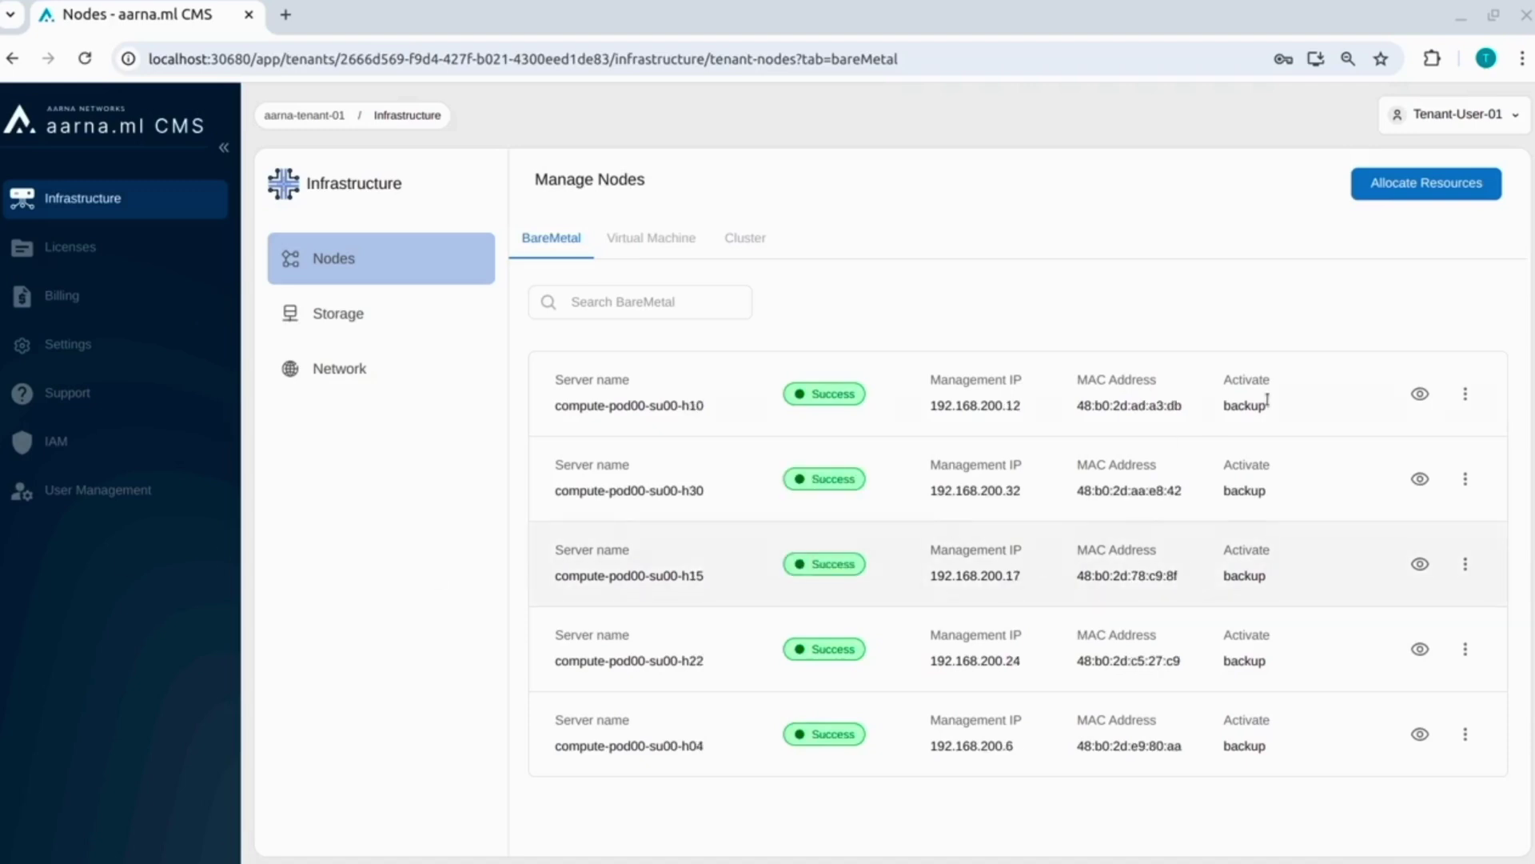
Inspect compute-pod00-su00-h10's usage charts, then its CDP Backup Details showing backup disabled
left_click(1422, 394)
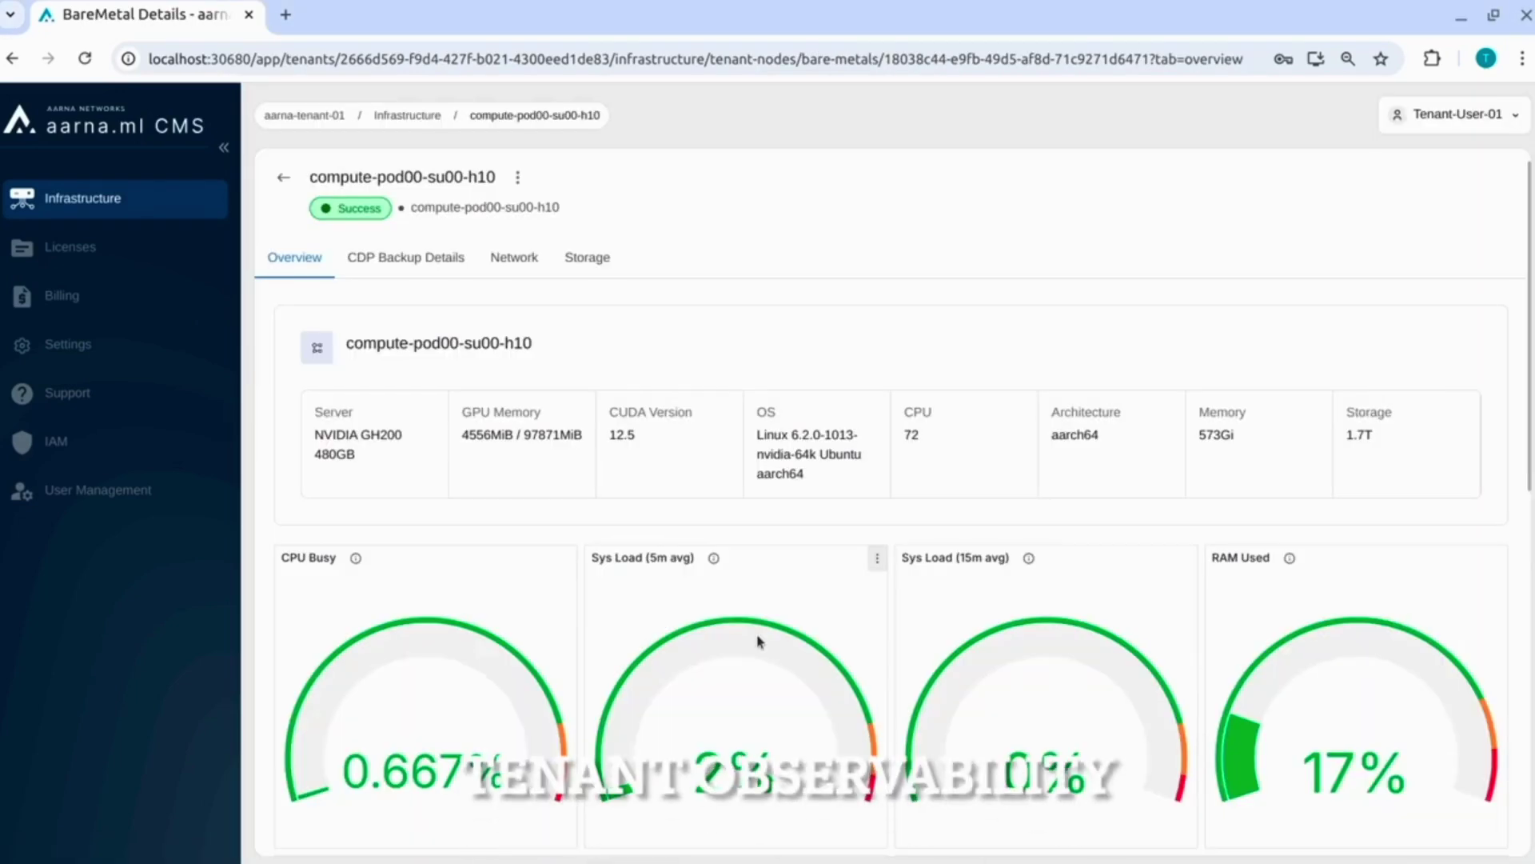
scroll(758, 640, "down", 6)
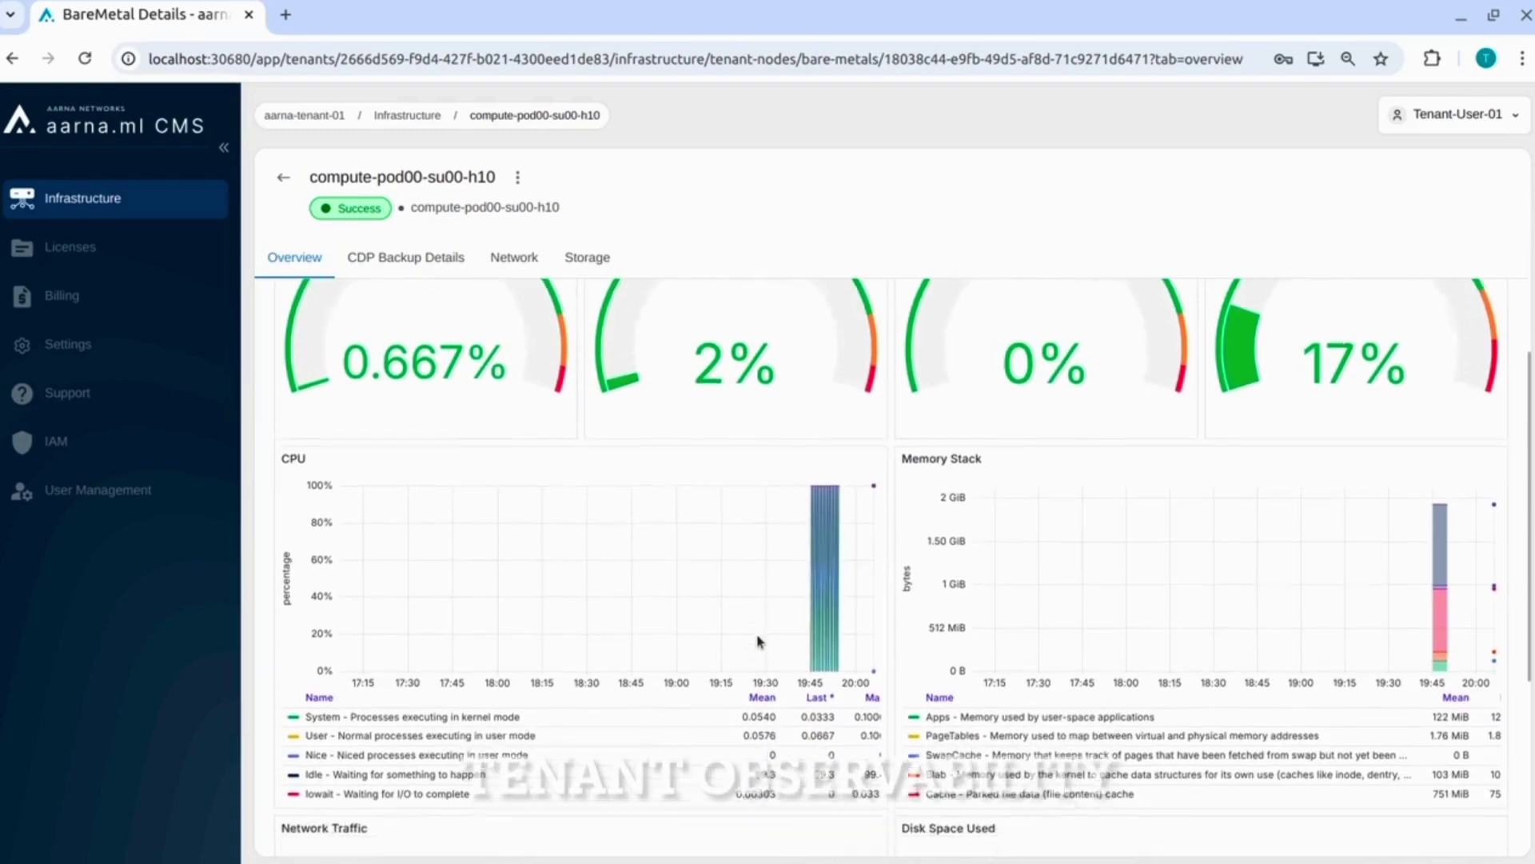
scroll(758, 639, "down", 3)
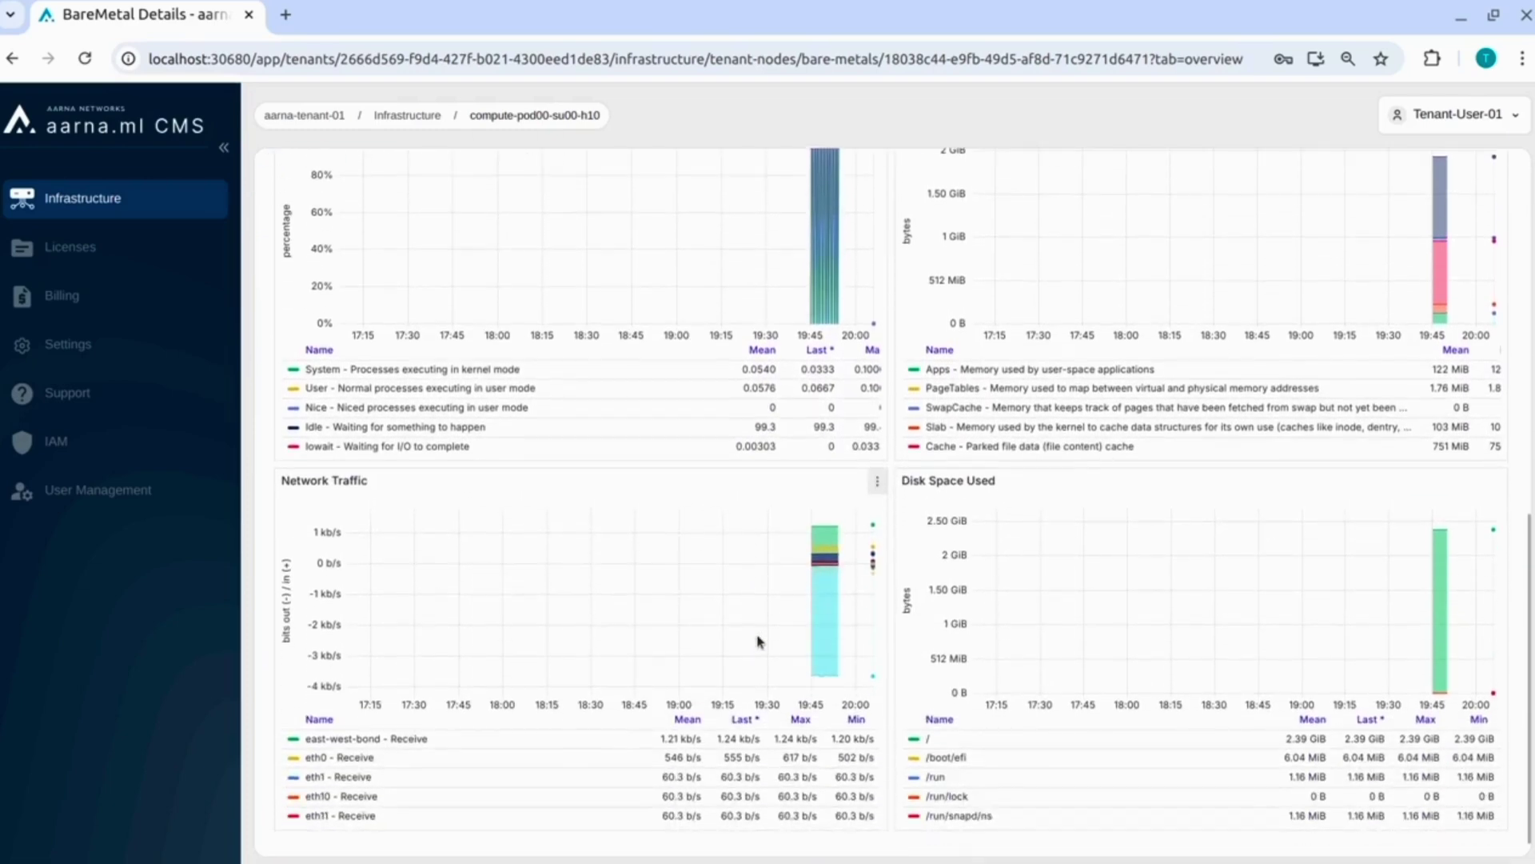
scroll(758, 640, "up", 9)
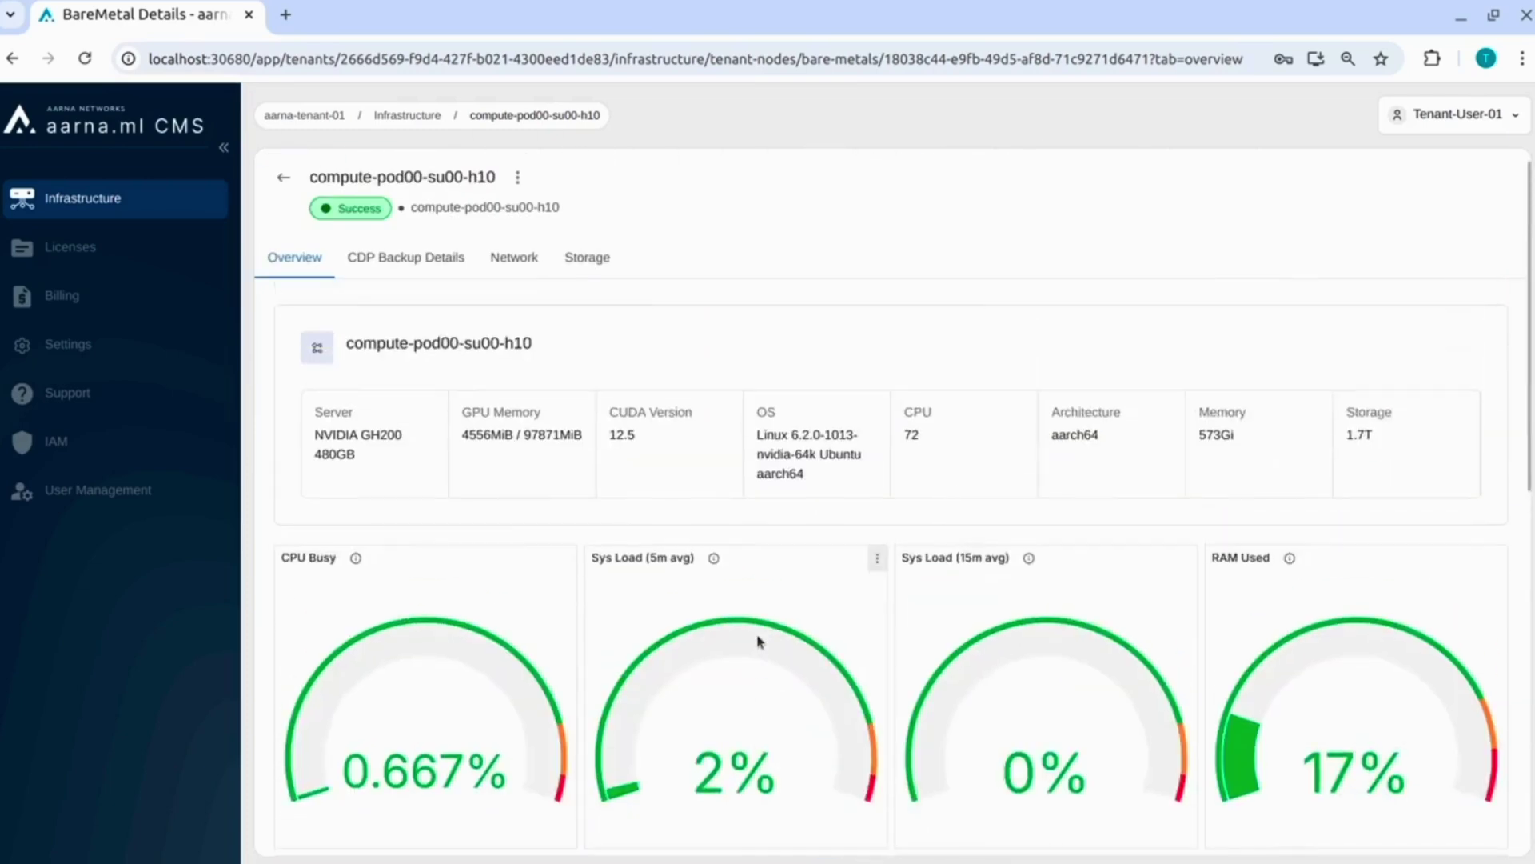
left_click(448, 259)
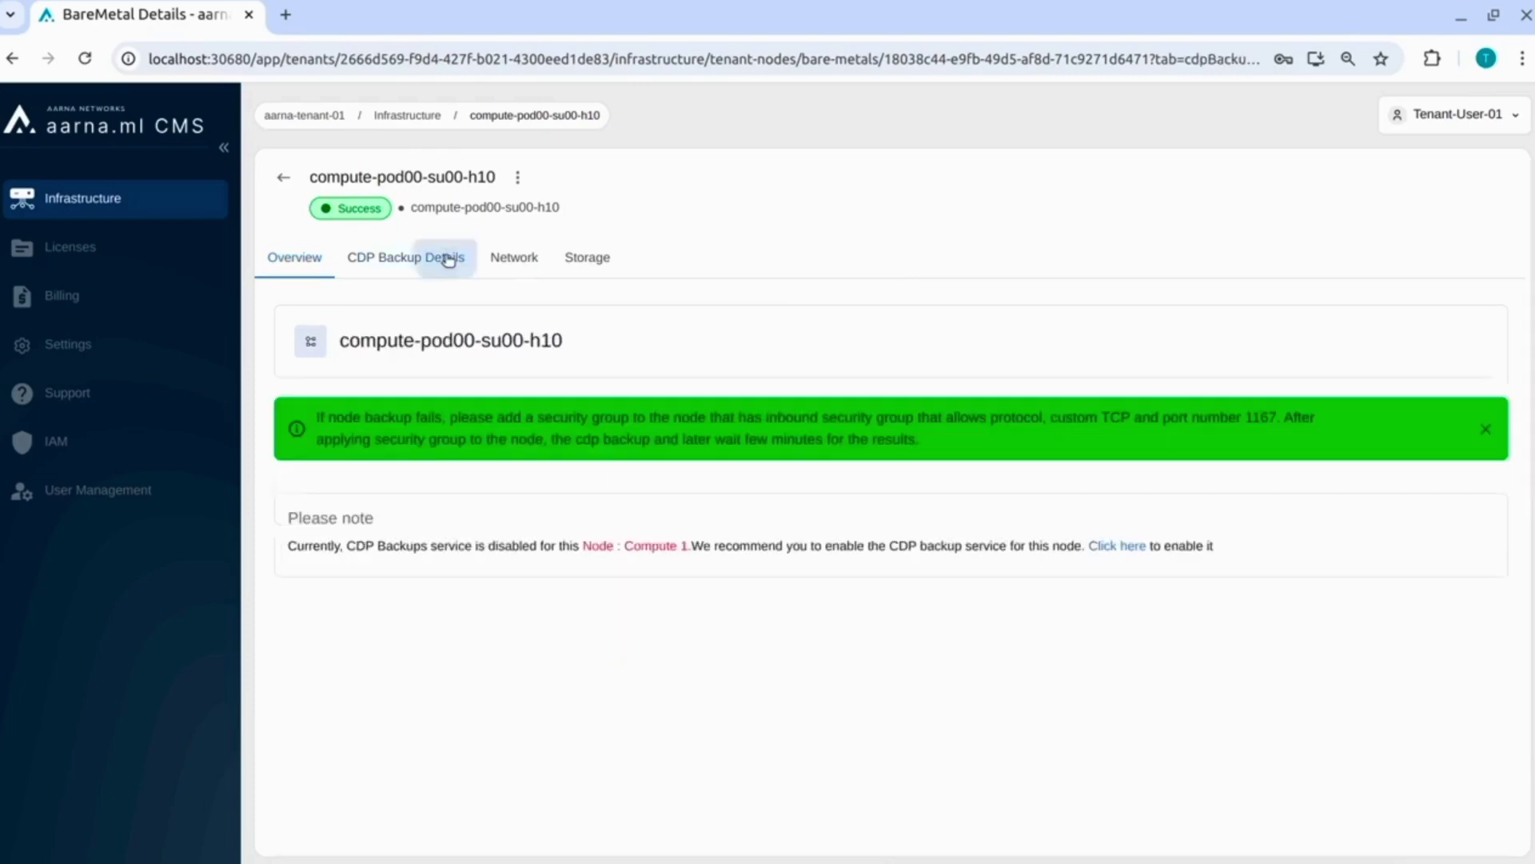
Check h10's East-West network 192.172.86.0/24 and unallocated storage, then return to Manage Nodes
left_click(527, 265)
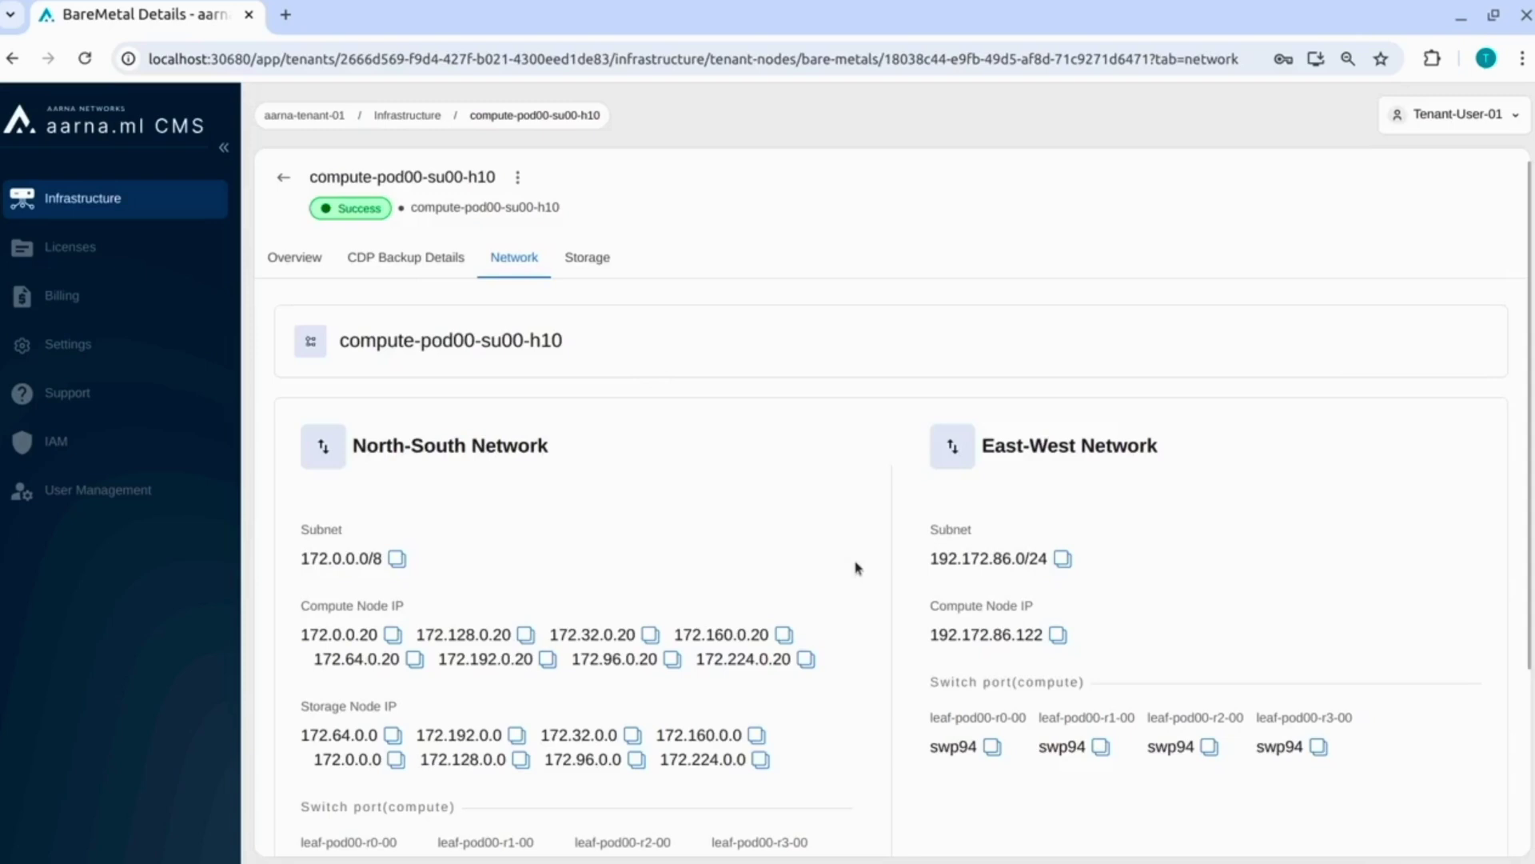
scroll(856, 568, "down", 3)
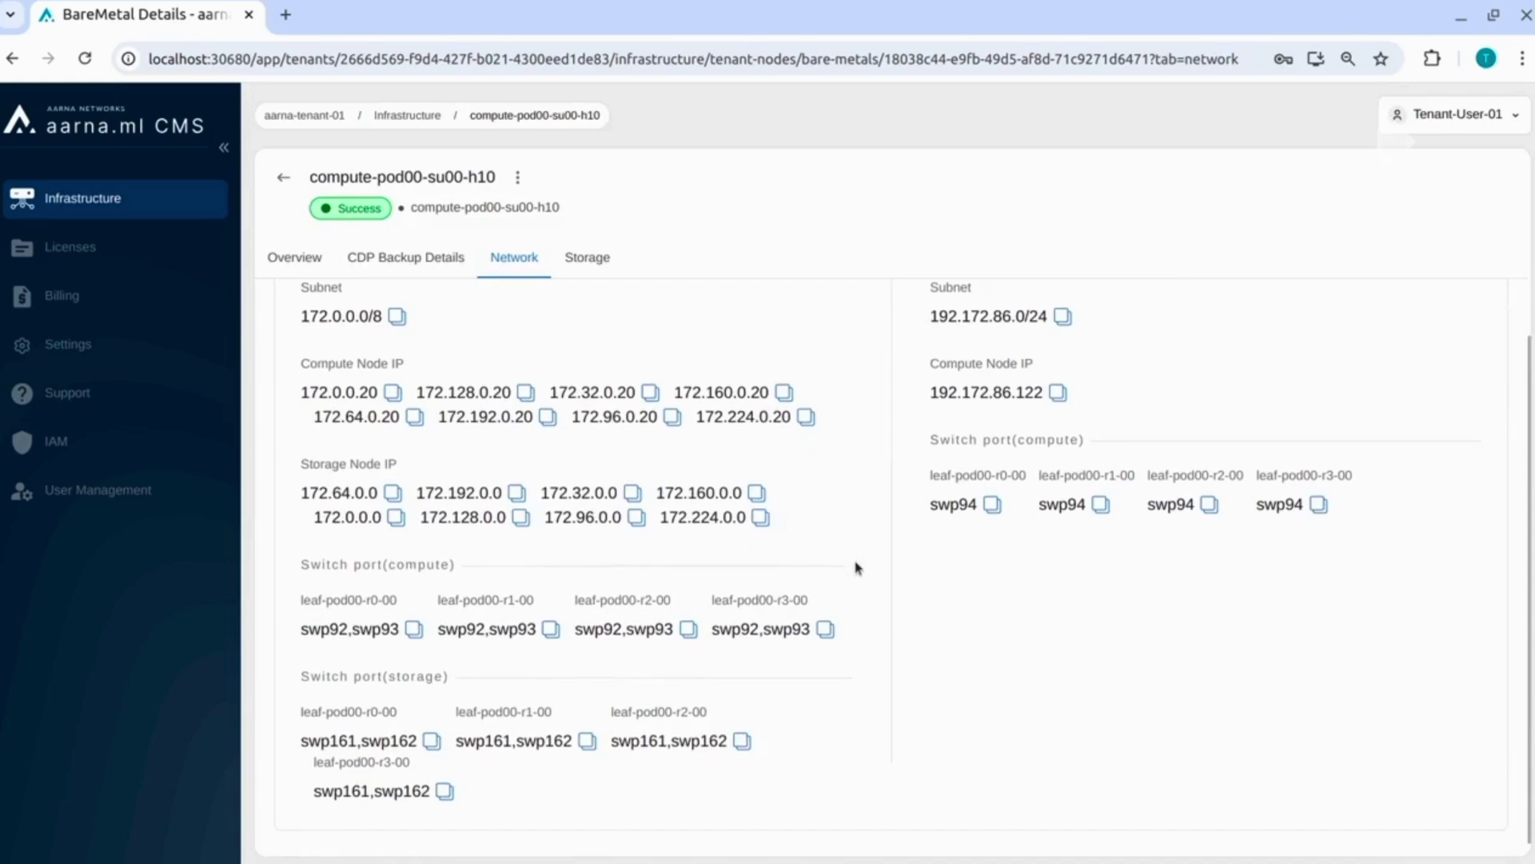
scroll(856, 567, "up", 3)
left_click(592, 262)
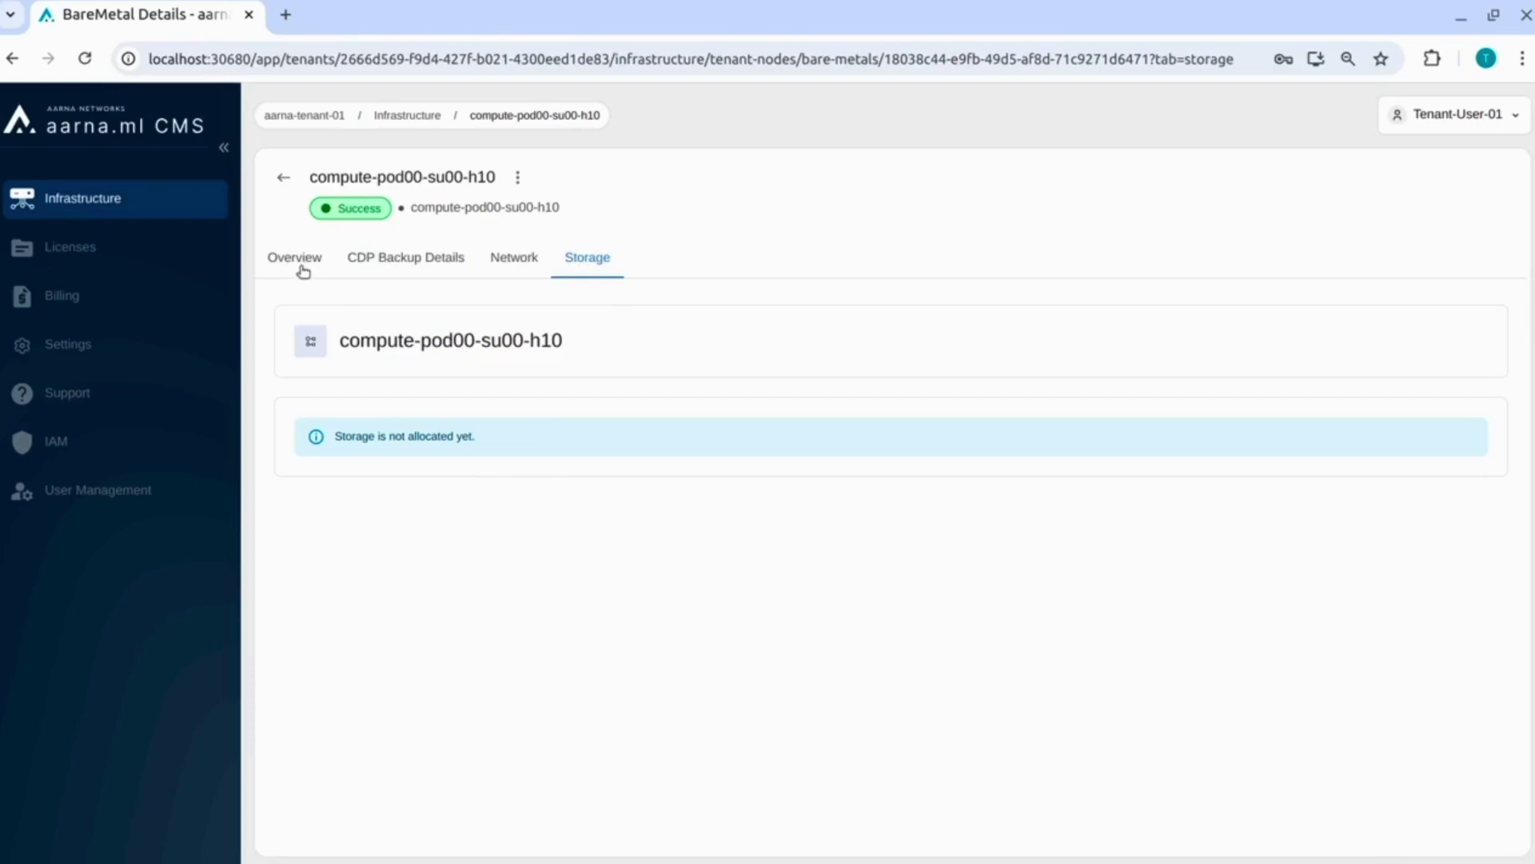
left_click(282, 175)
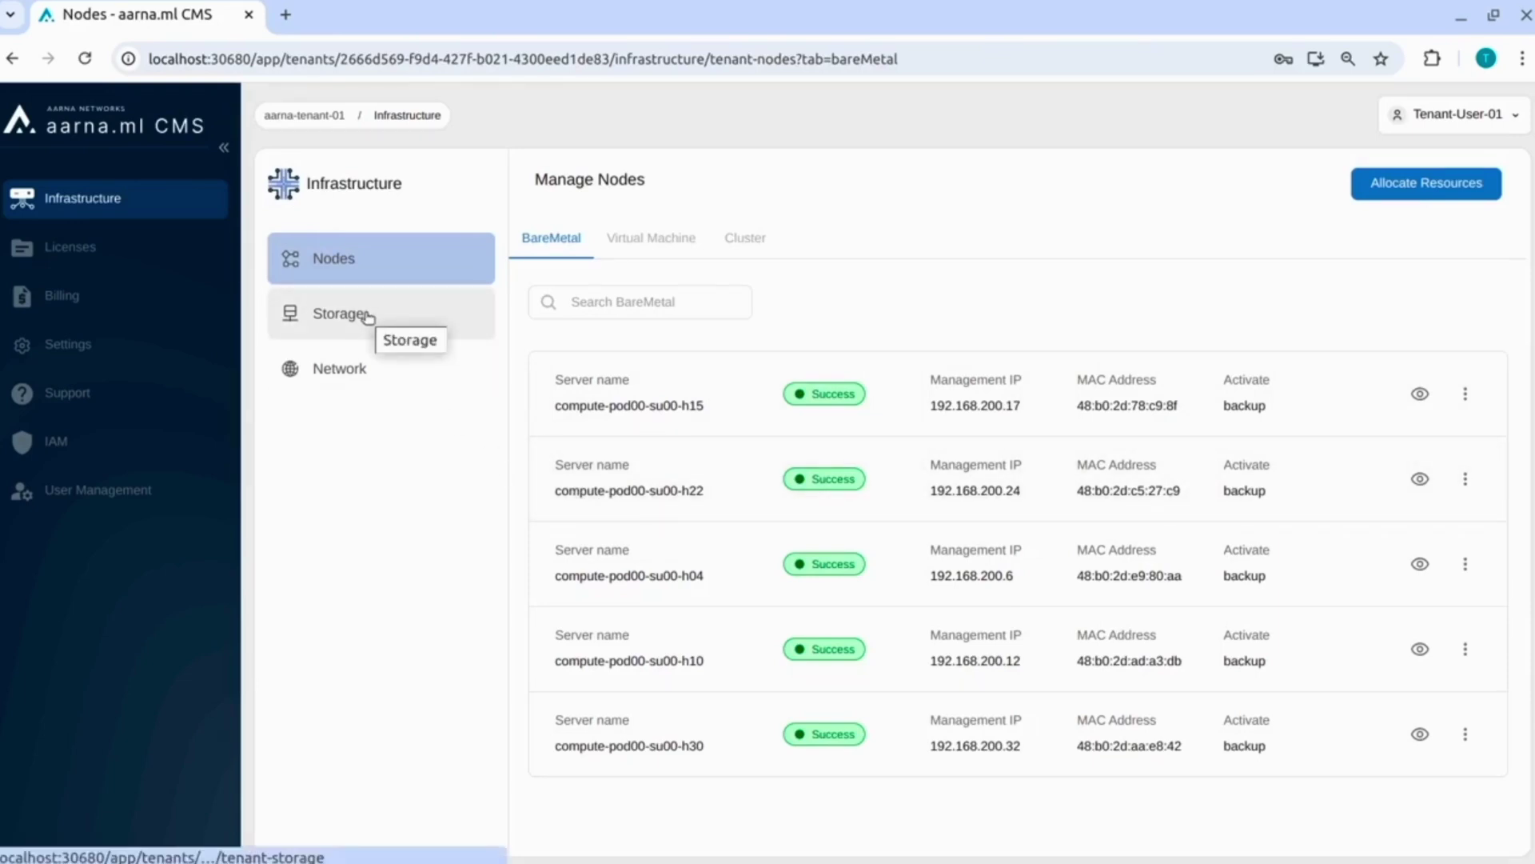
Show the tenant's VXLan network 192.172.86.0/24 (VNI 1659) spanning all five allocated nodes
left_click(371, 379)
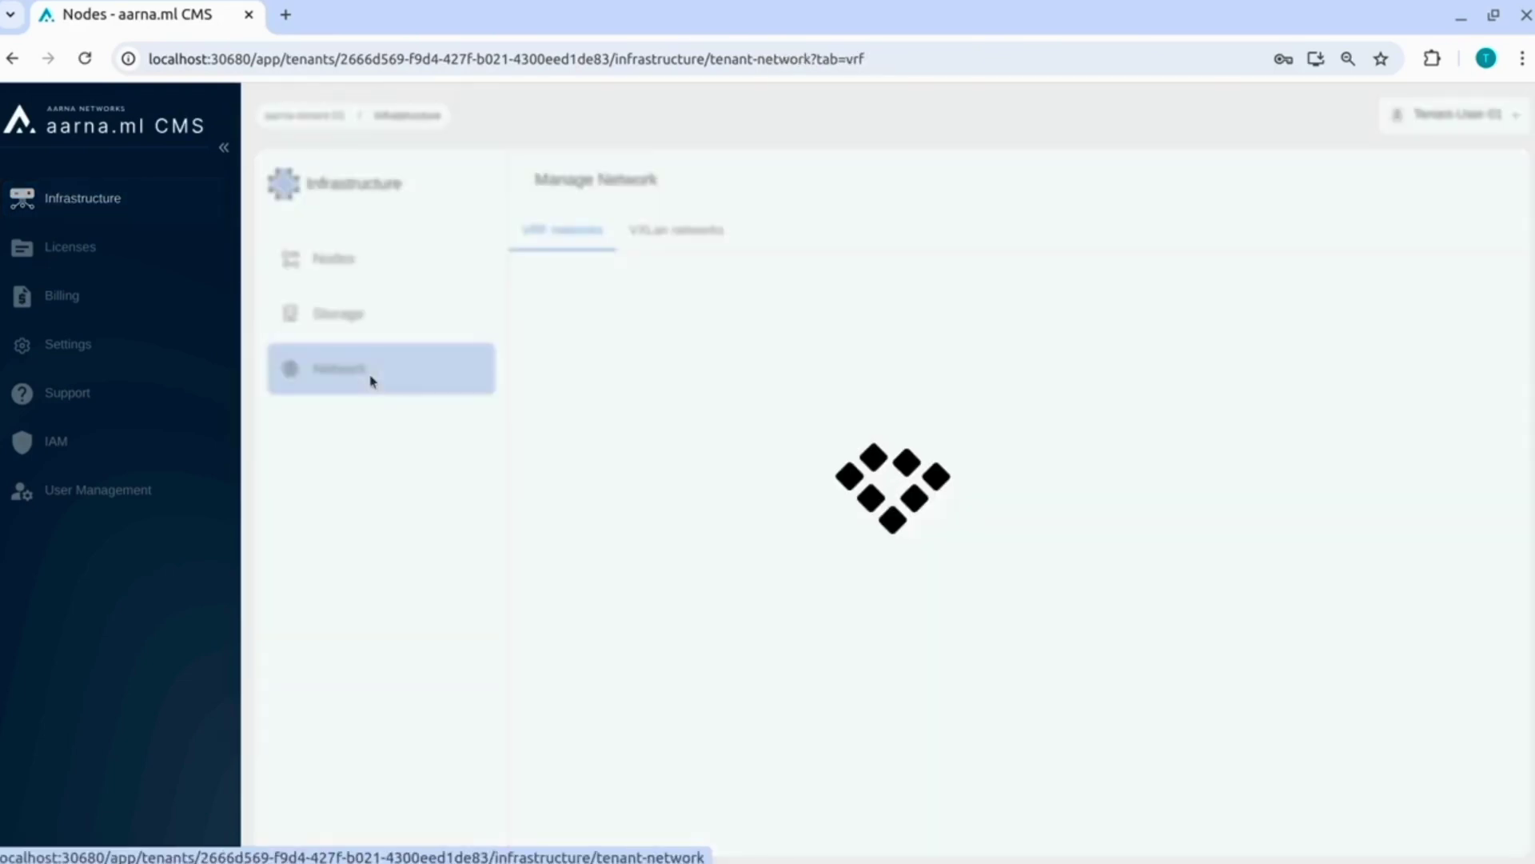
left_click(681, 244)
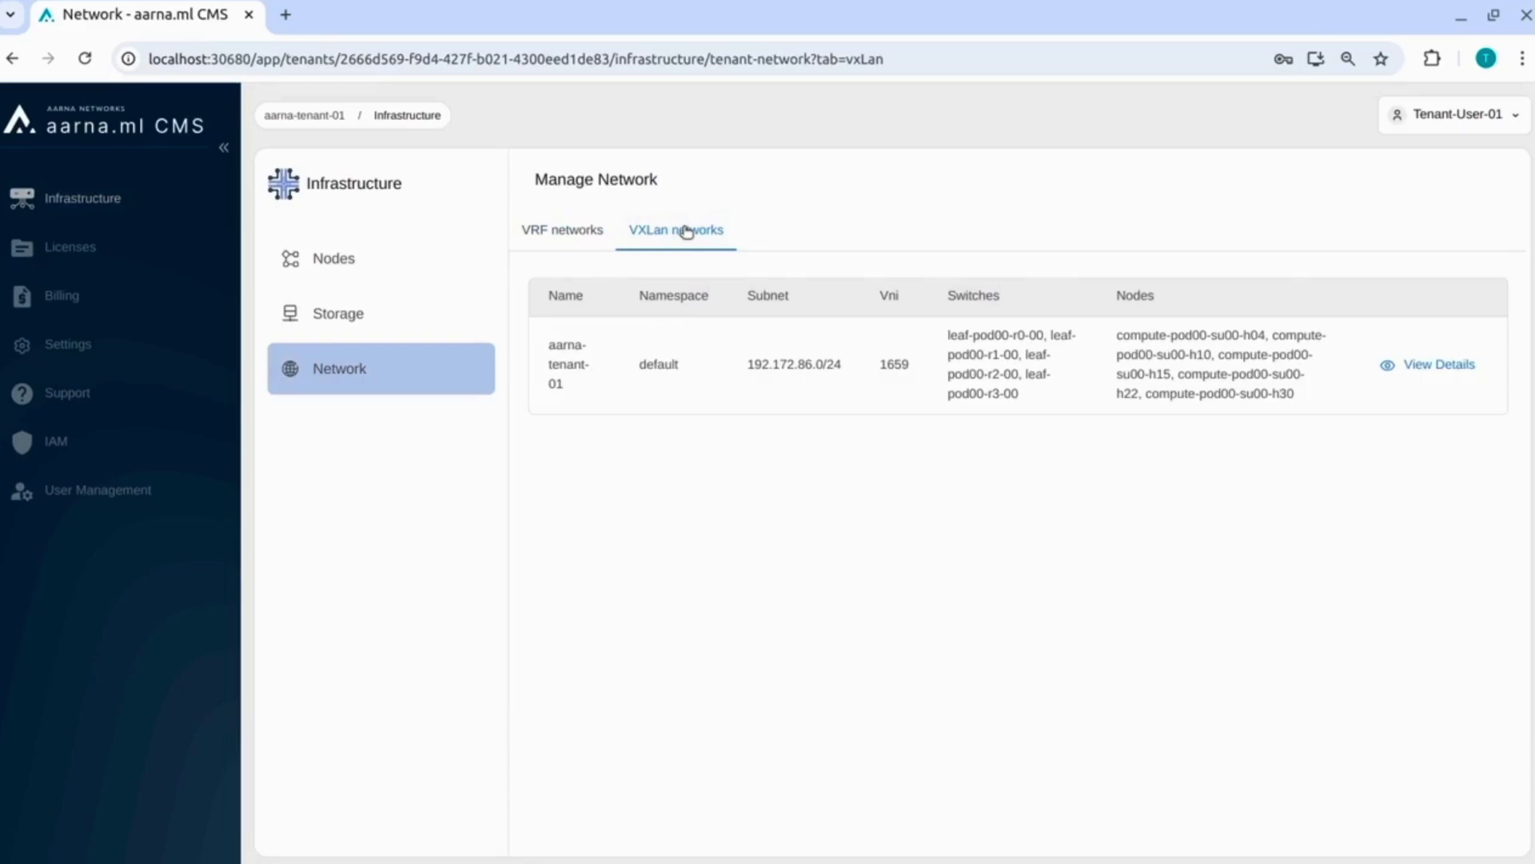
From the tenant's storage page, begin a Parallel File System allocation
left_click(328, 313)
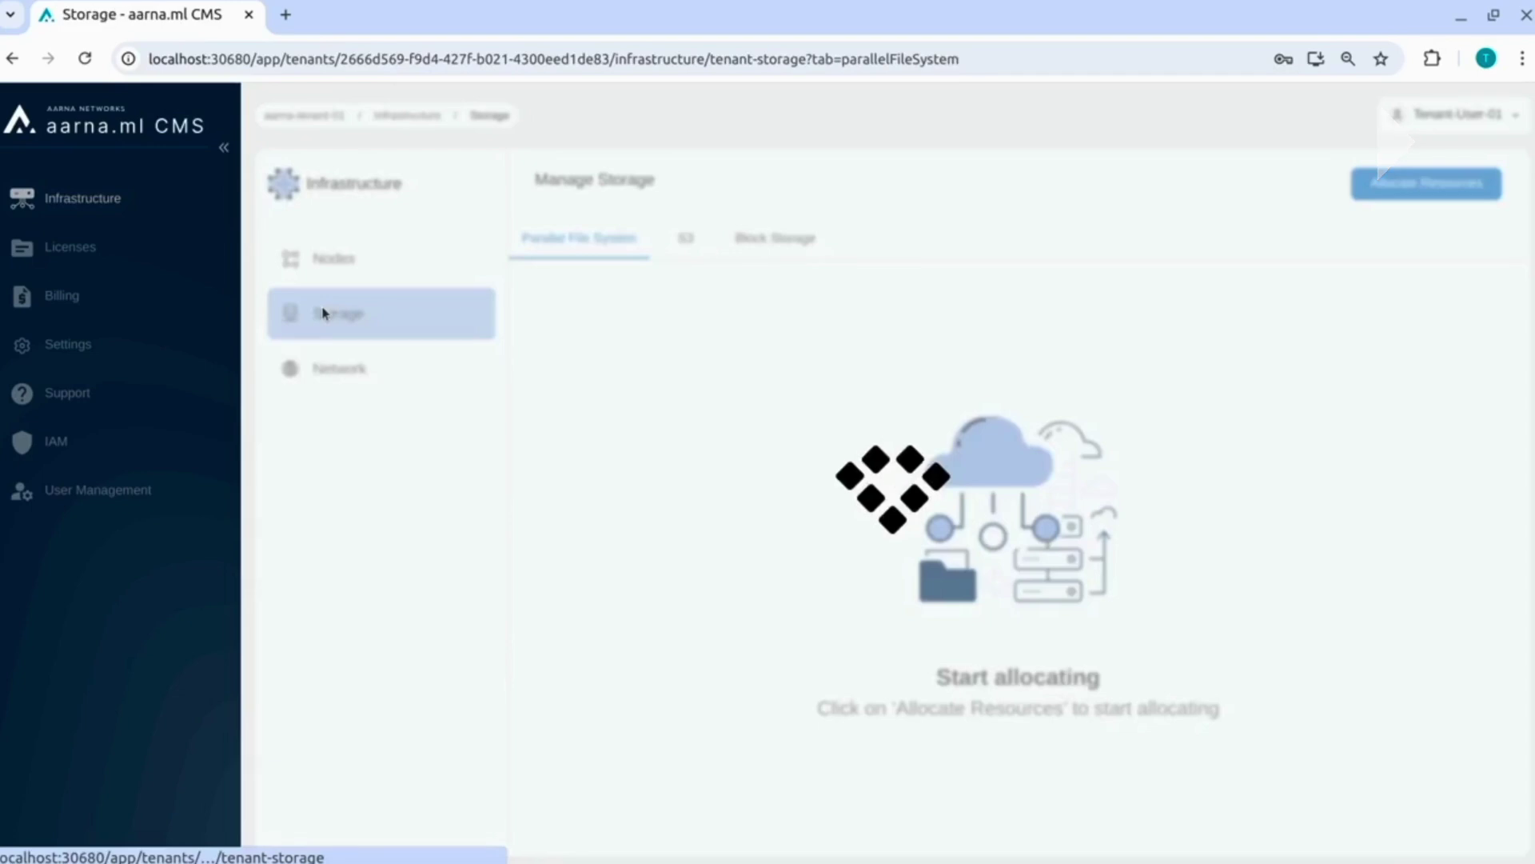
left_click(1365, 199)
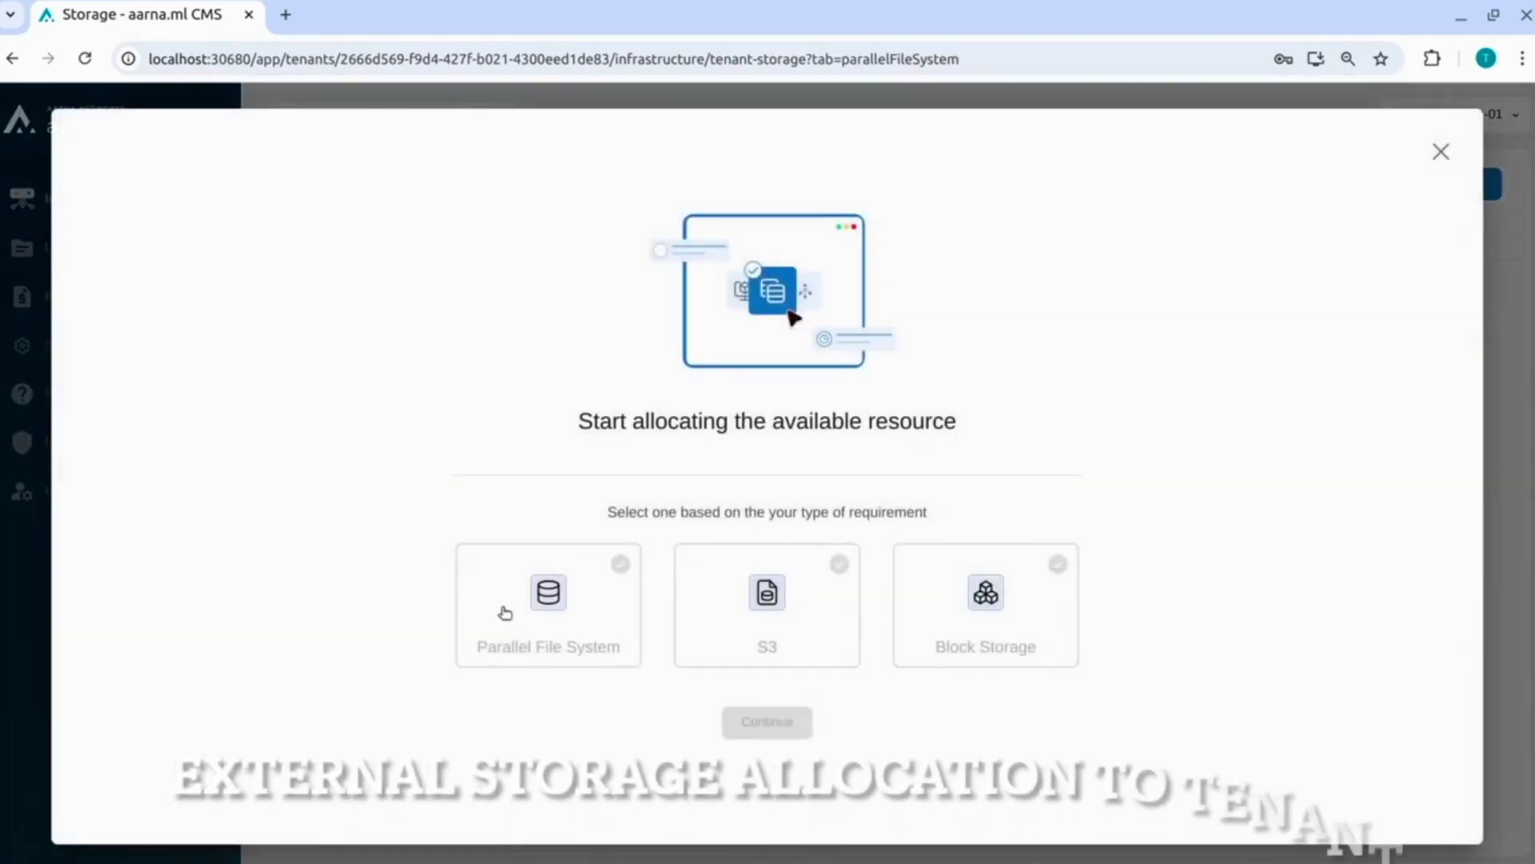
left_click(504, 610)
left_click(796, 722)
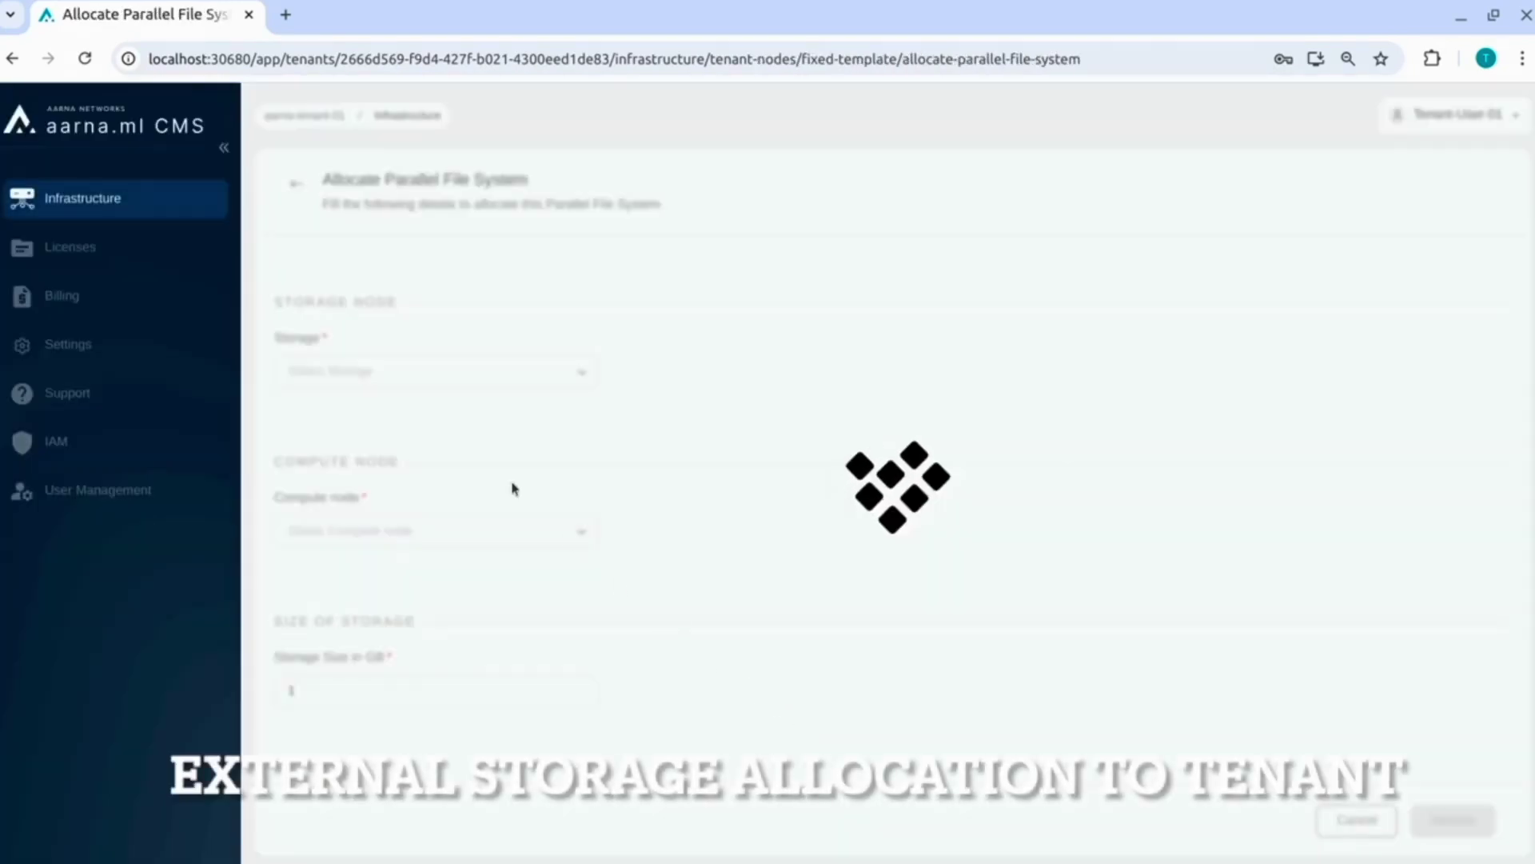
Allocate 10GB from storage-0 to compute node compute-pod00-su00-h10
left_click(422, 373)
left_click(384, 408)
left_click(367, 530)
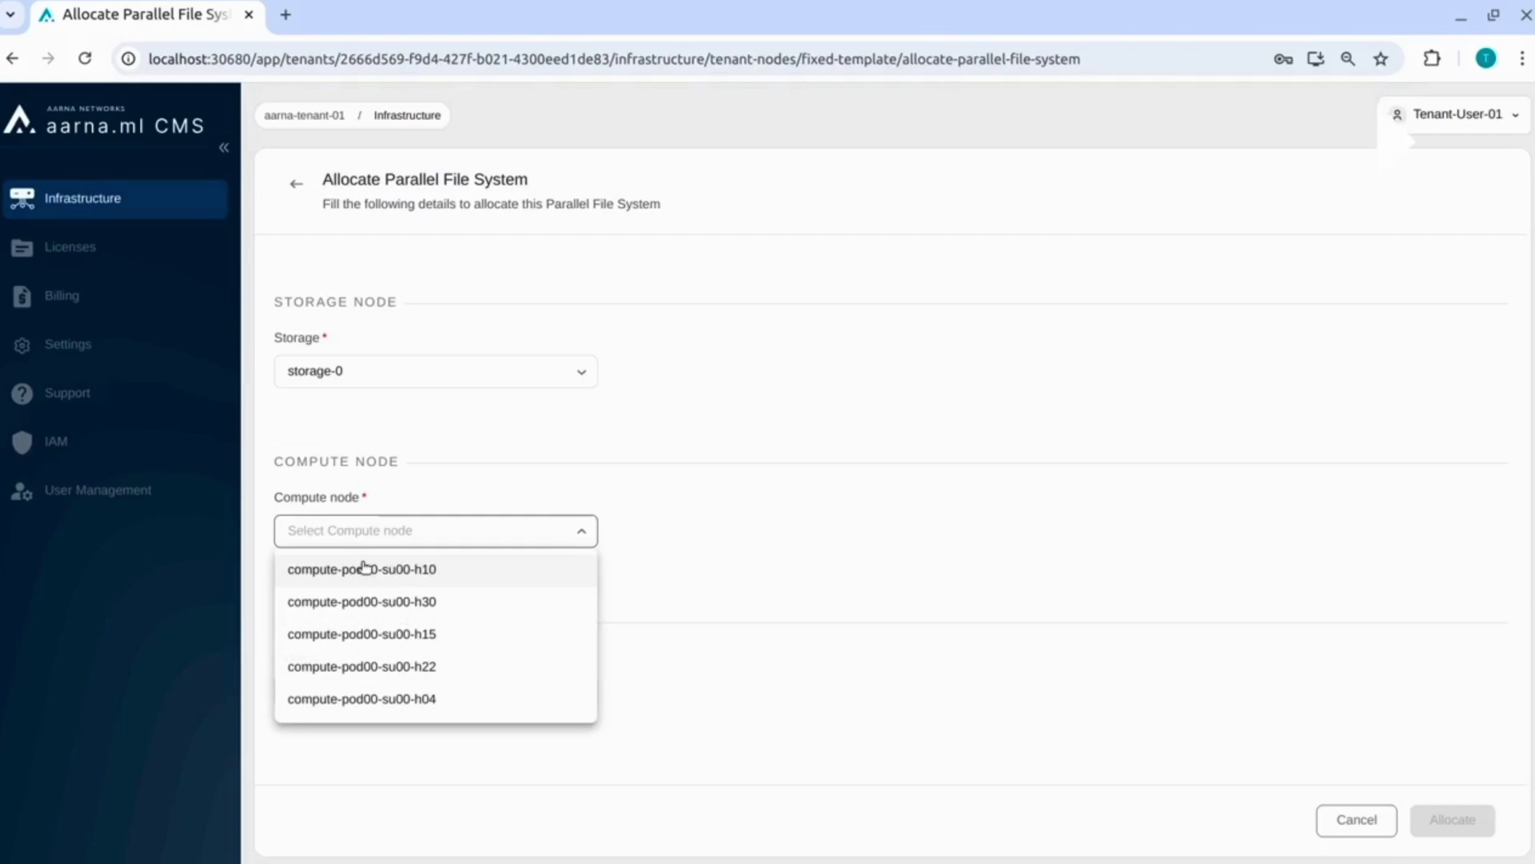
left_click(364, 568)
left_click(354, 688)
type("1")
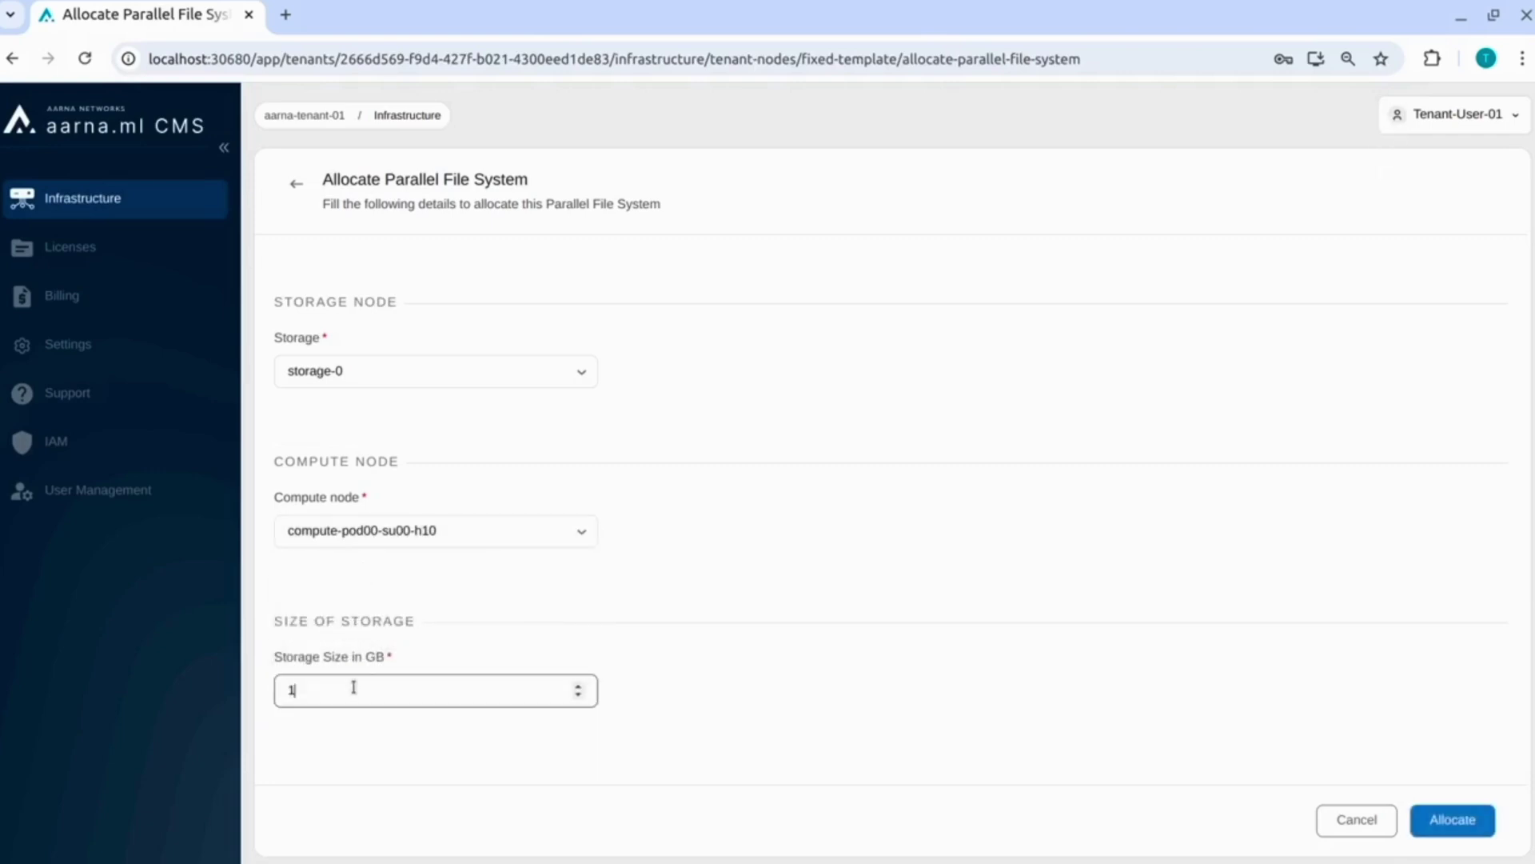
type("0")
left_click(1433, 823)
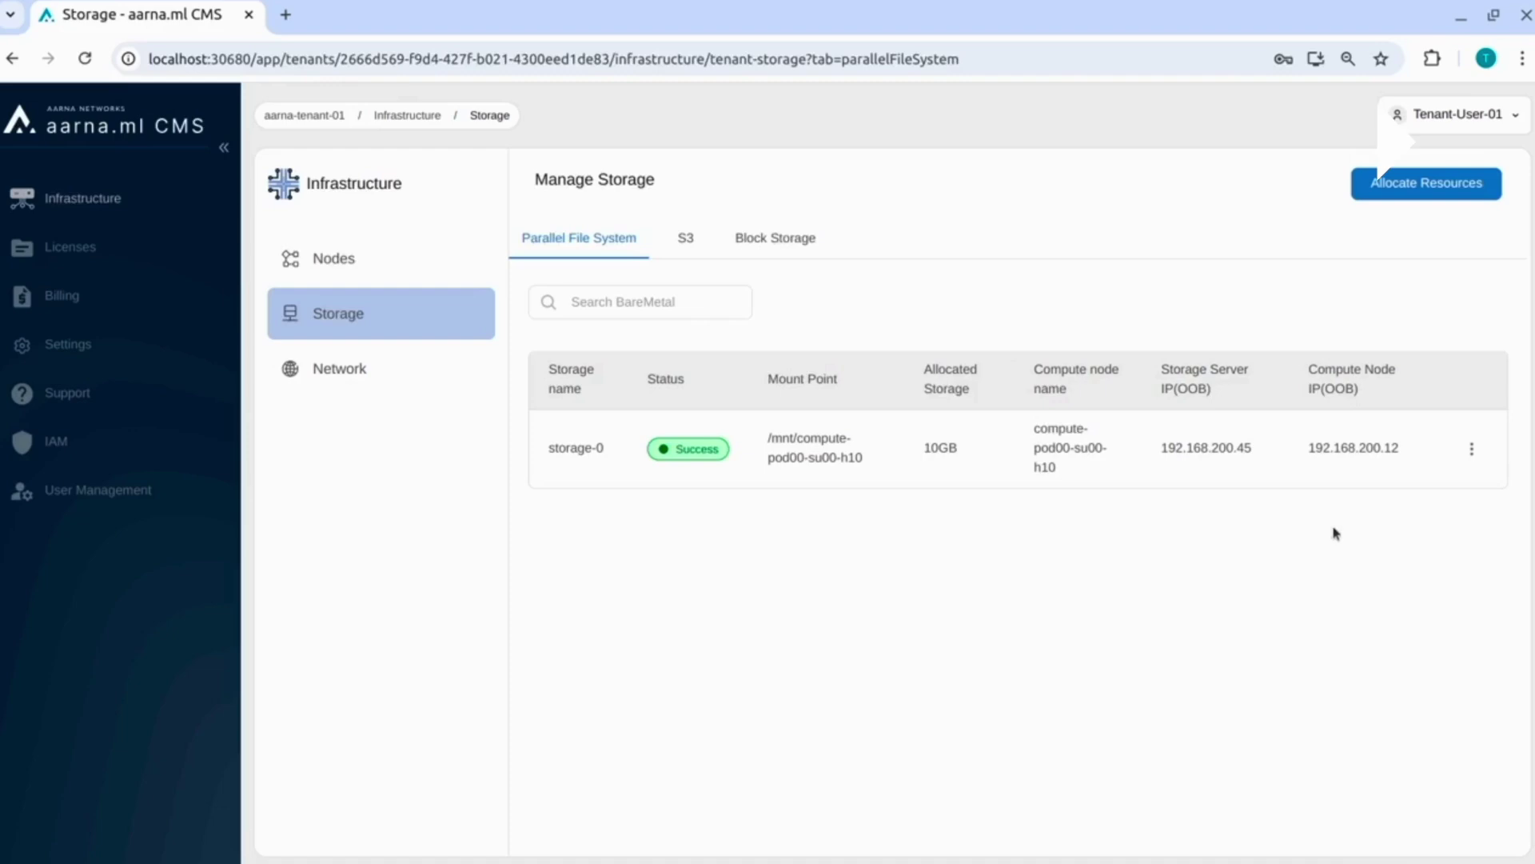
left_click(1471, 449)
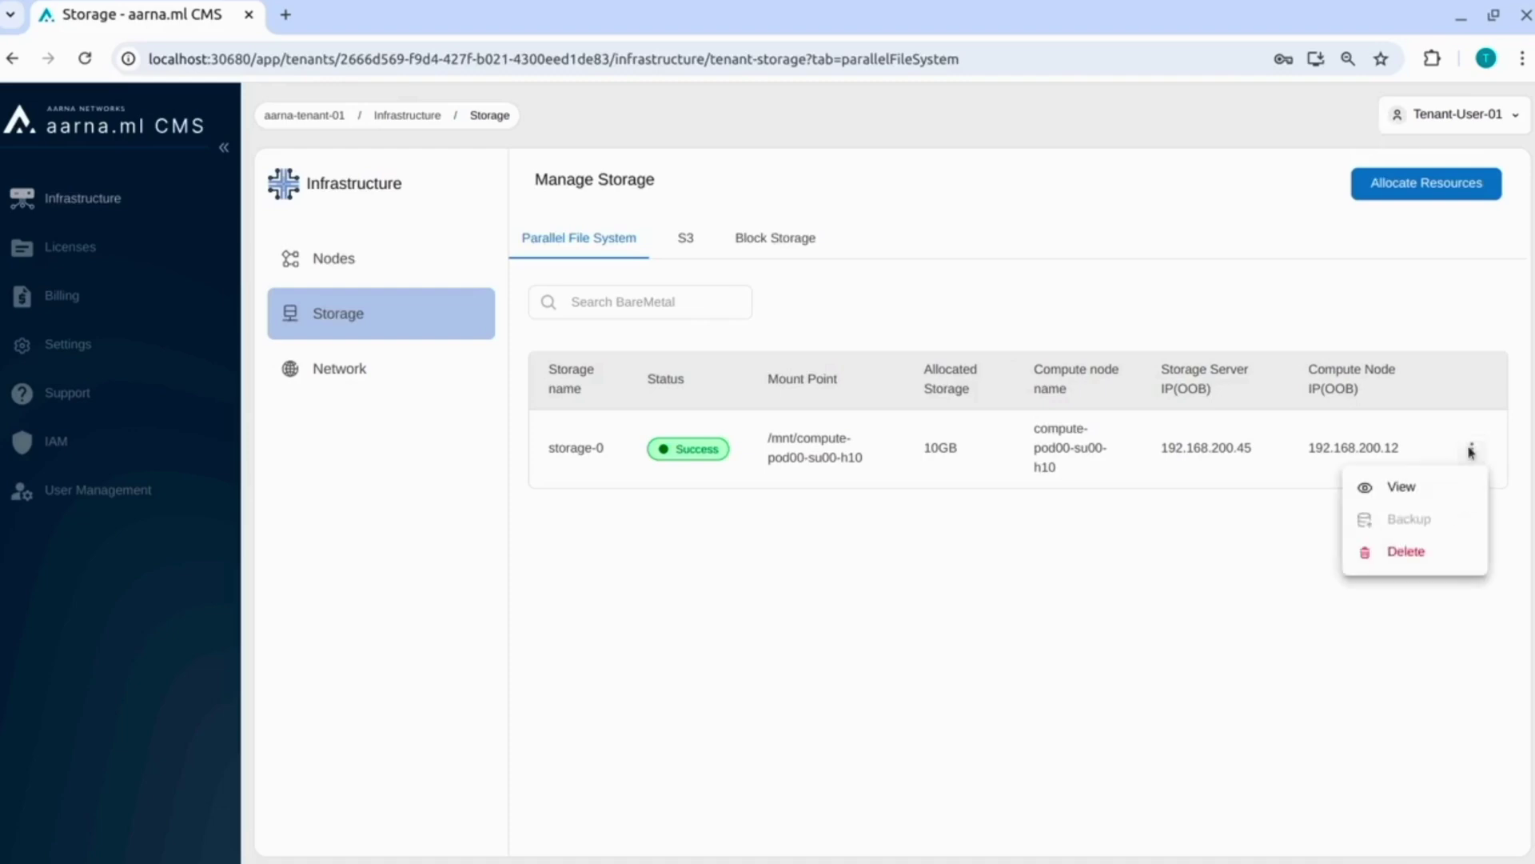
left_click(1440, 485)
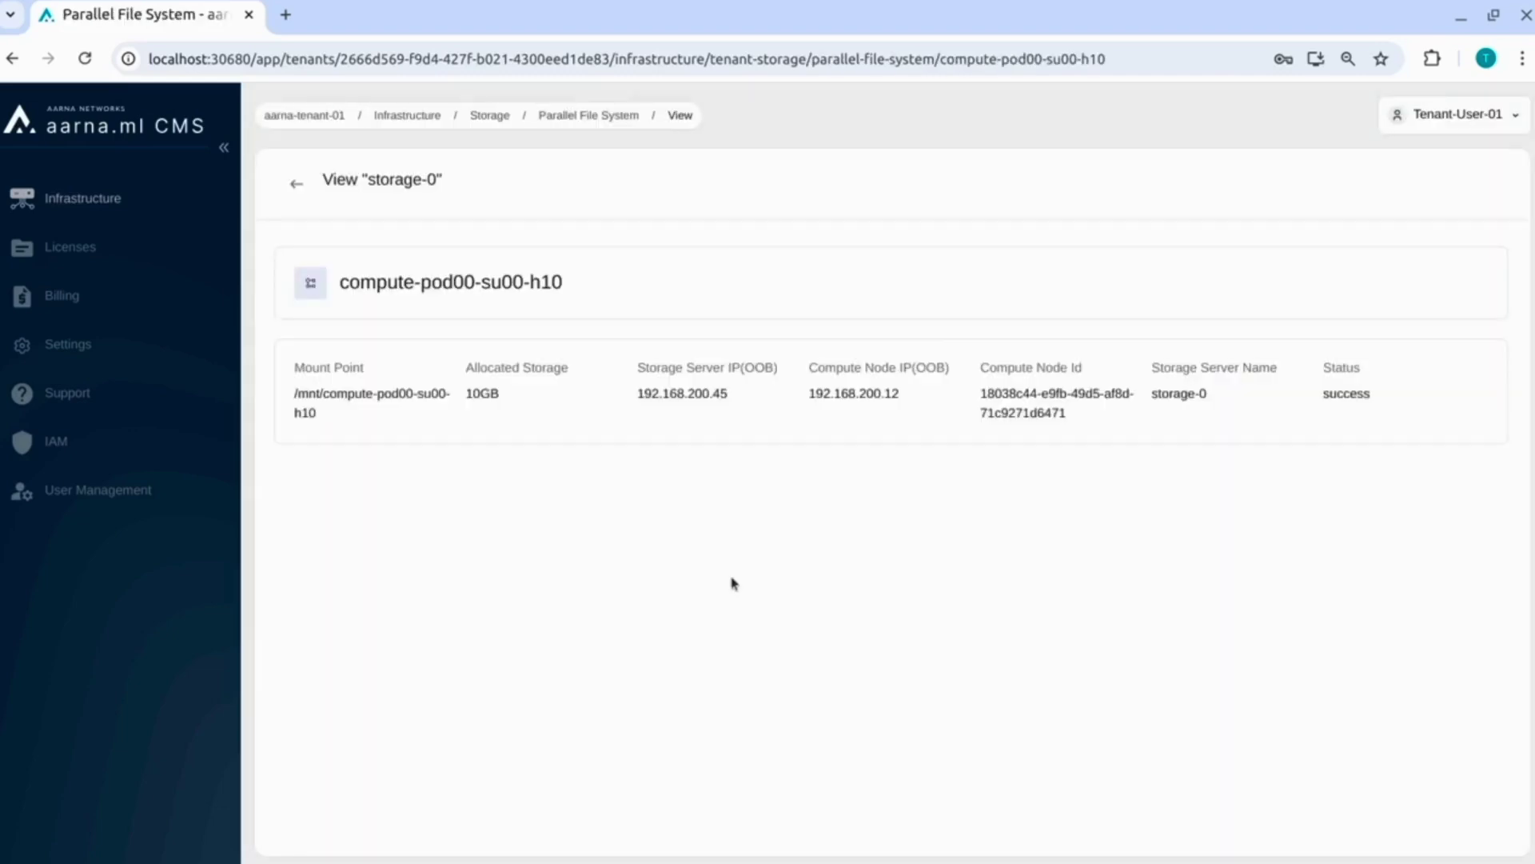
left_click(296, 183)
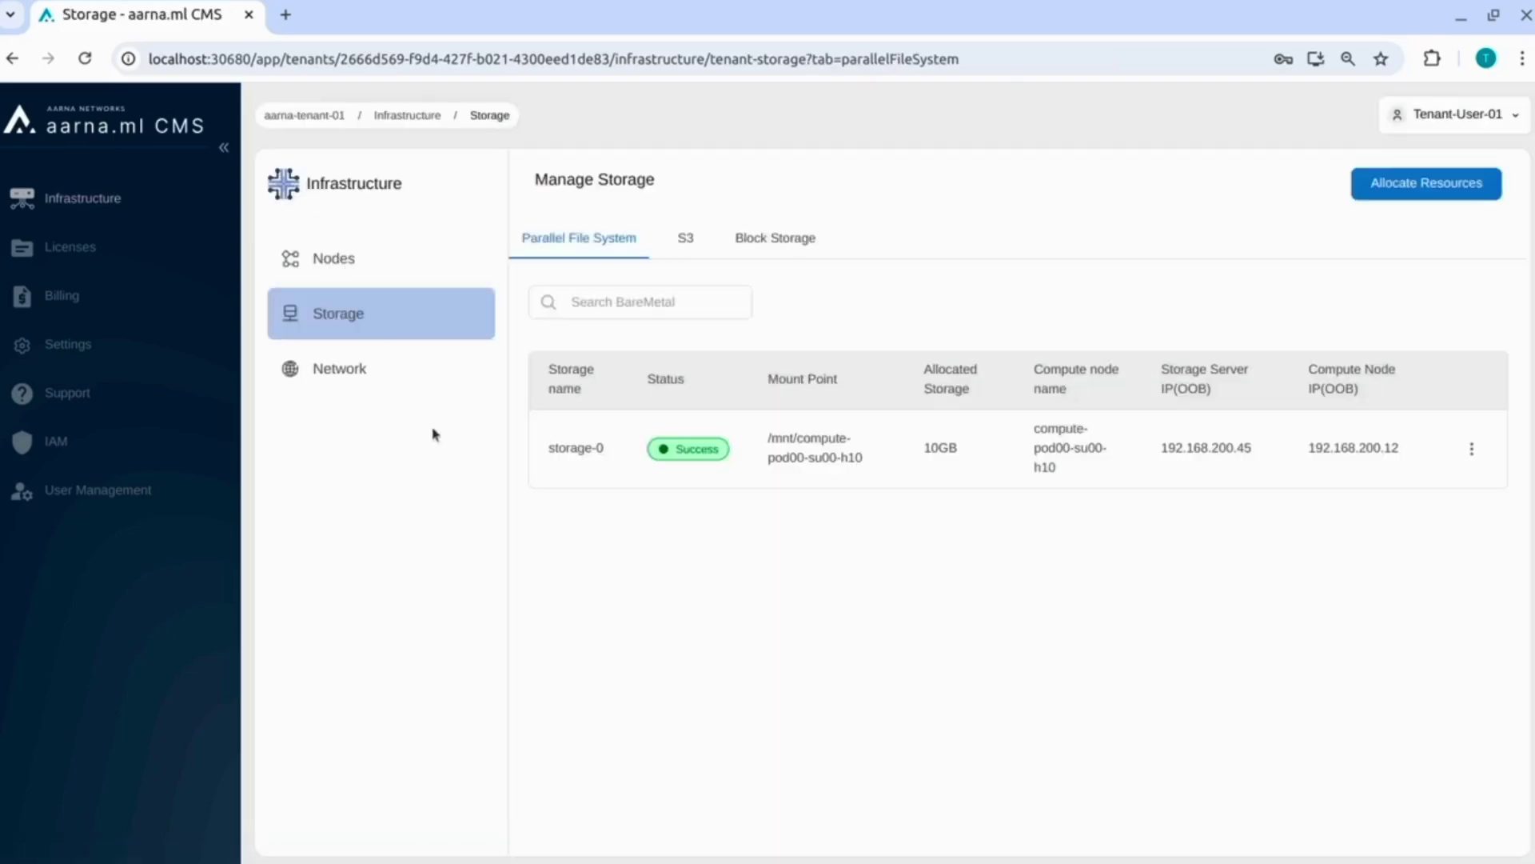
left_click(1419, 120)
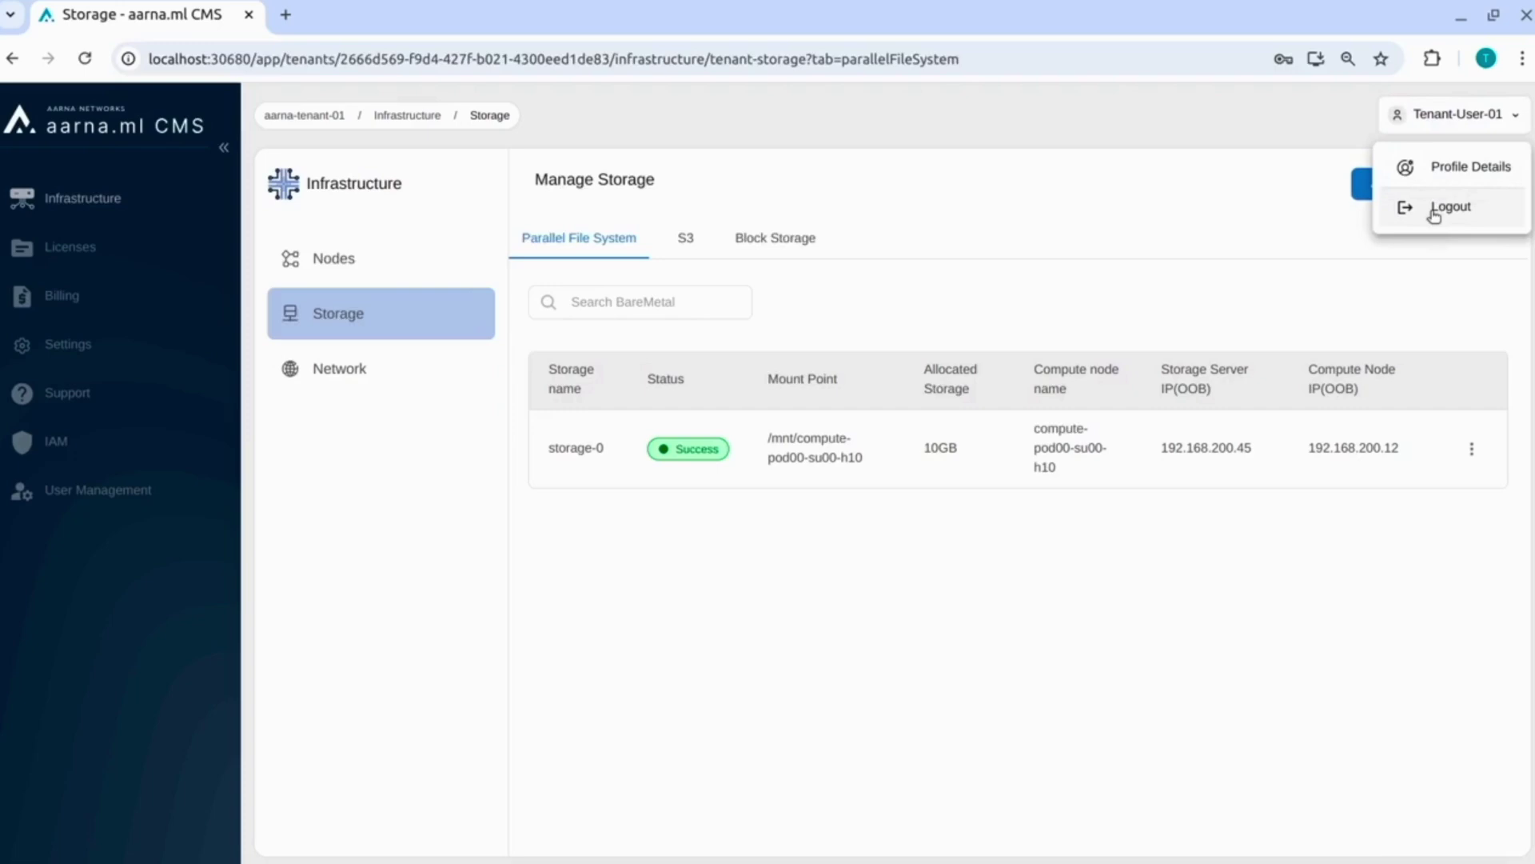
Log out of Tenant-User-01 and log back in as admin with the saved credentials
left_click(1434, 209)
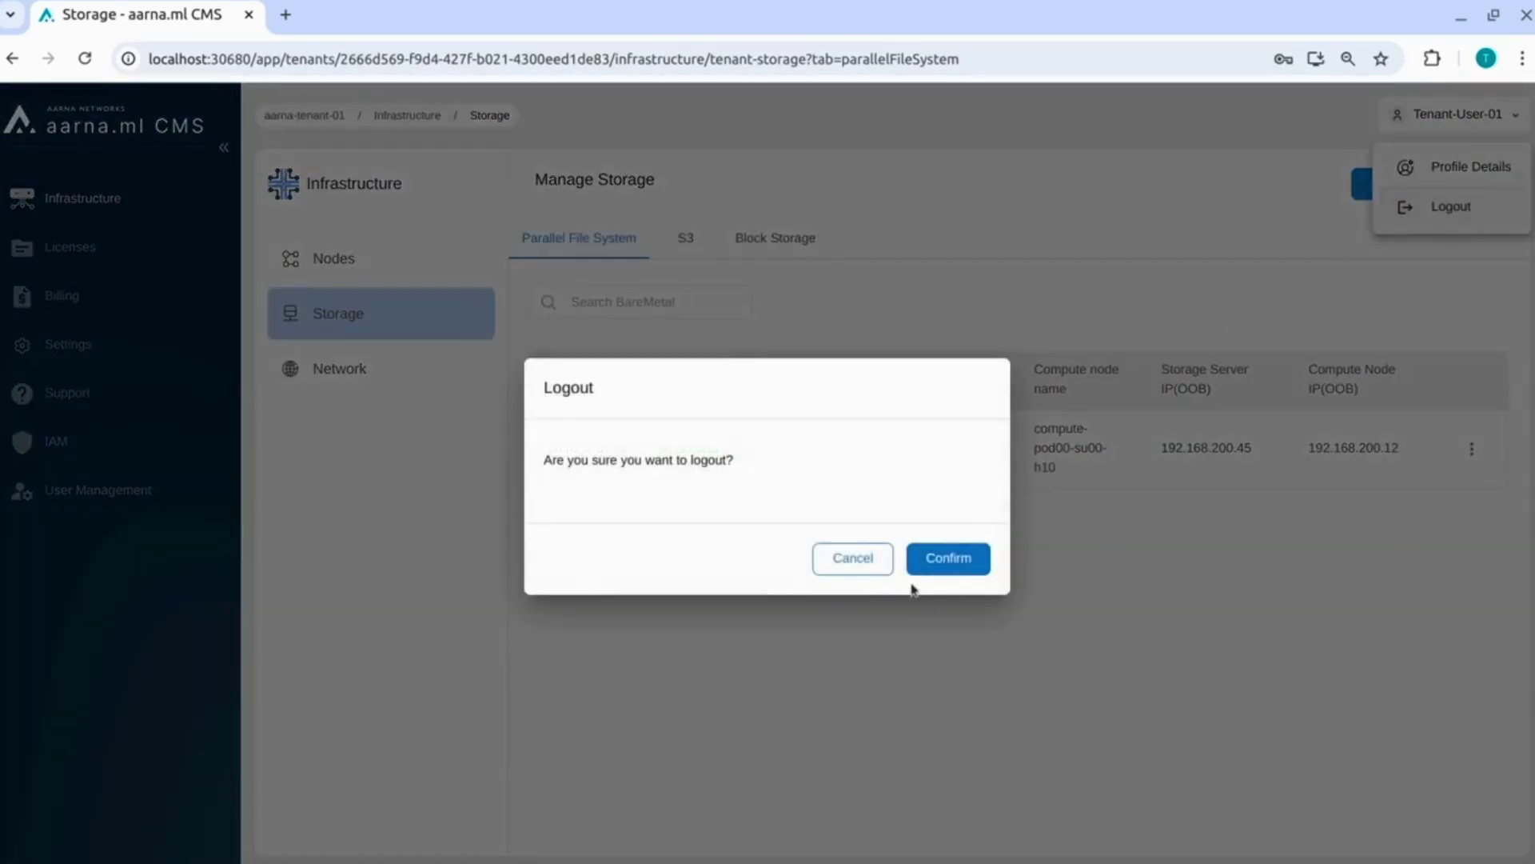
left_click(940, 566)
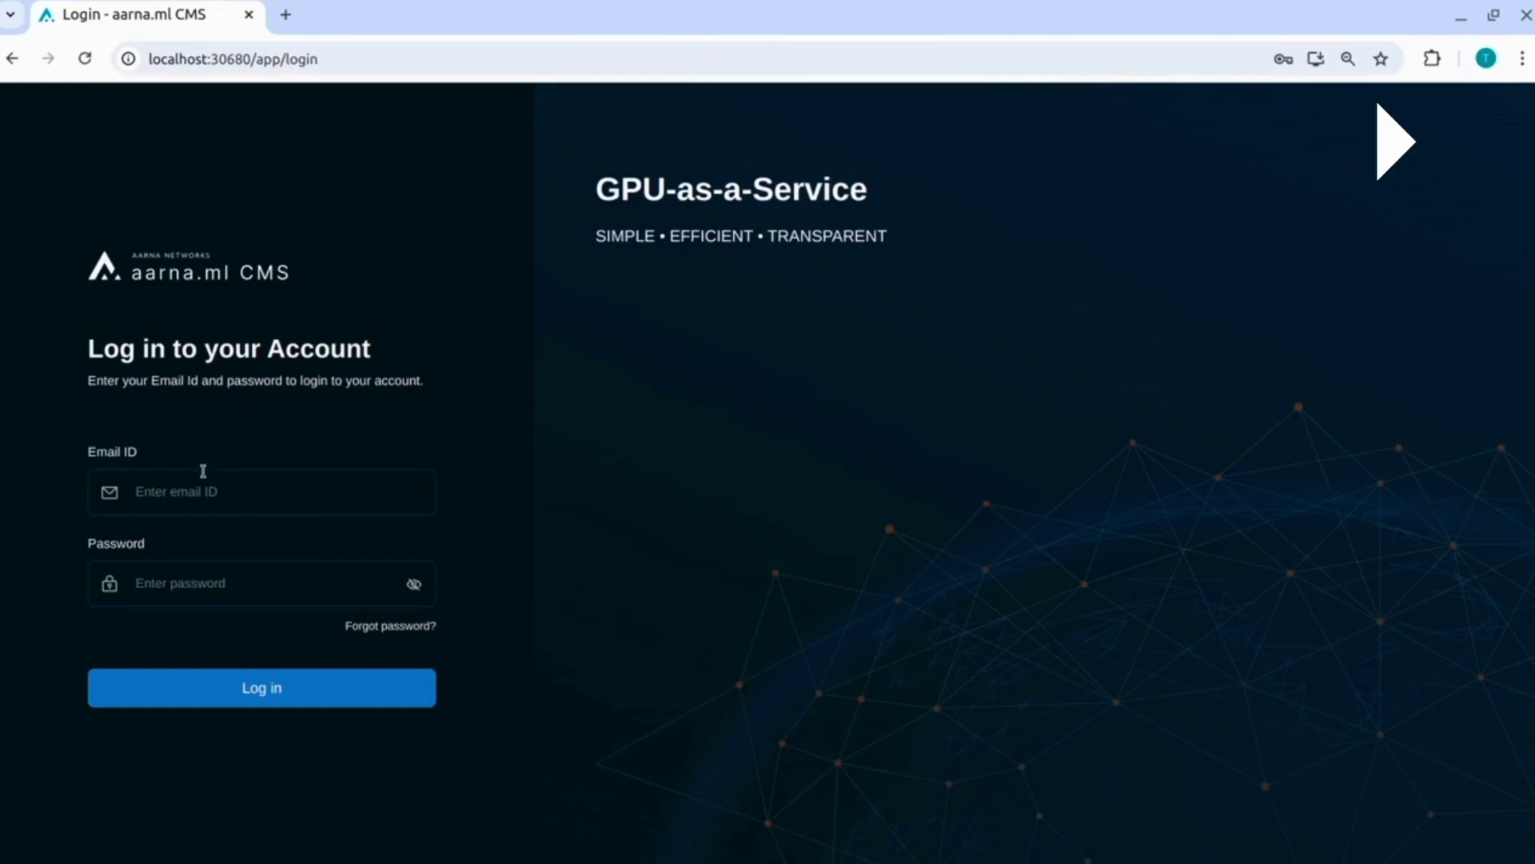
left_click(250, 596)
left_click(266, 692)
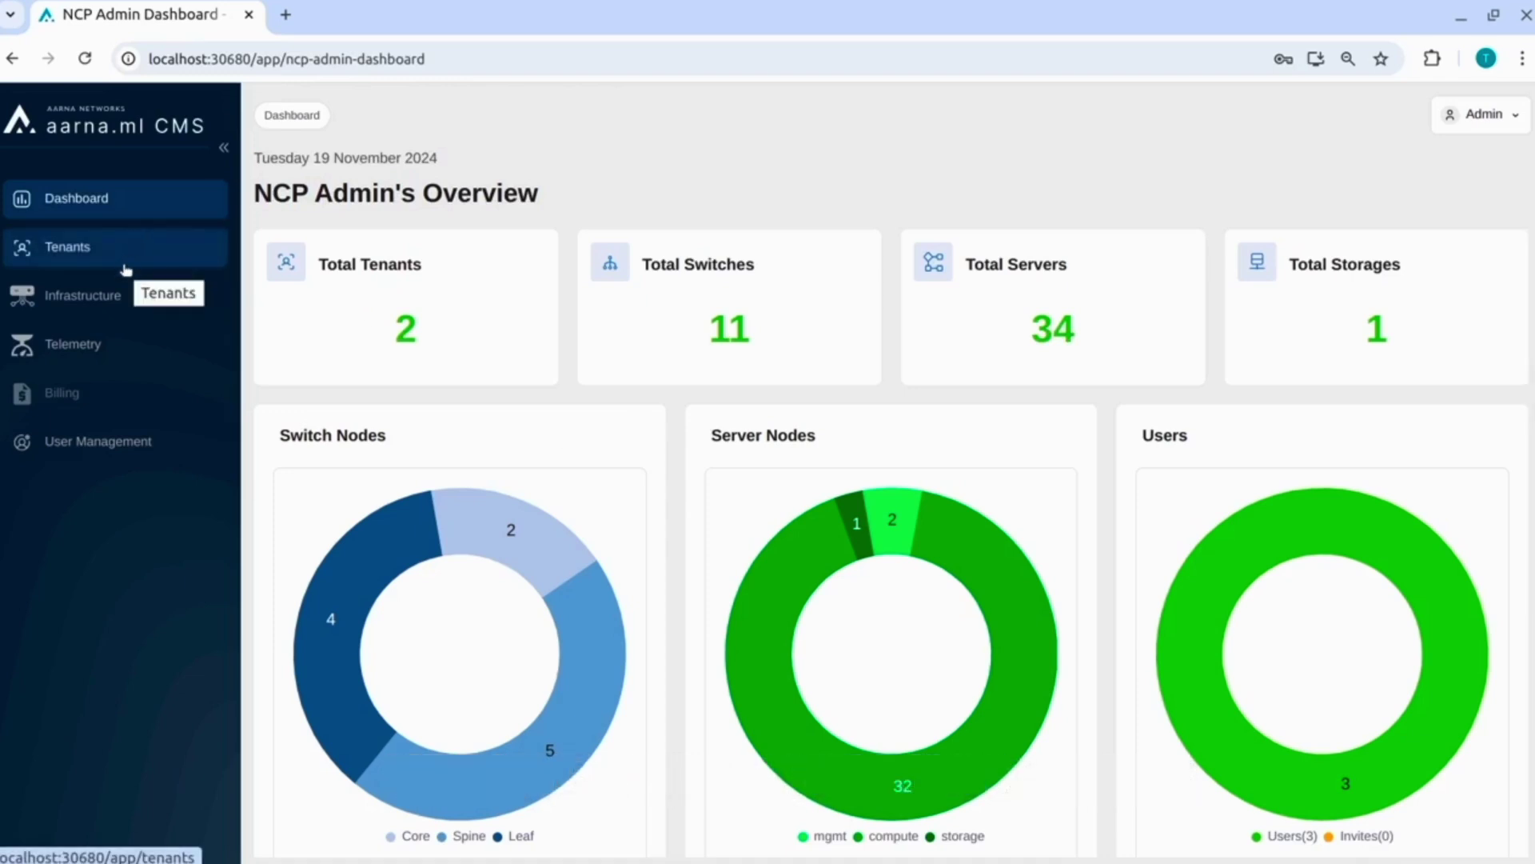
Filter Infrastructure compute nodes to Allocated, showing 10 servers split between aarna-tenant-01 and aarna-tenant-02
left_click(119, 289)
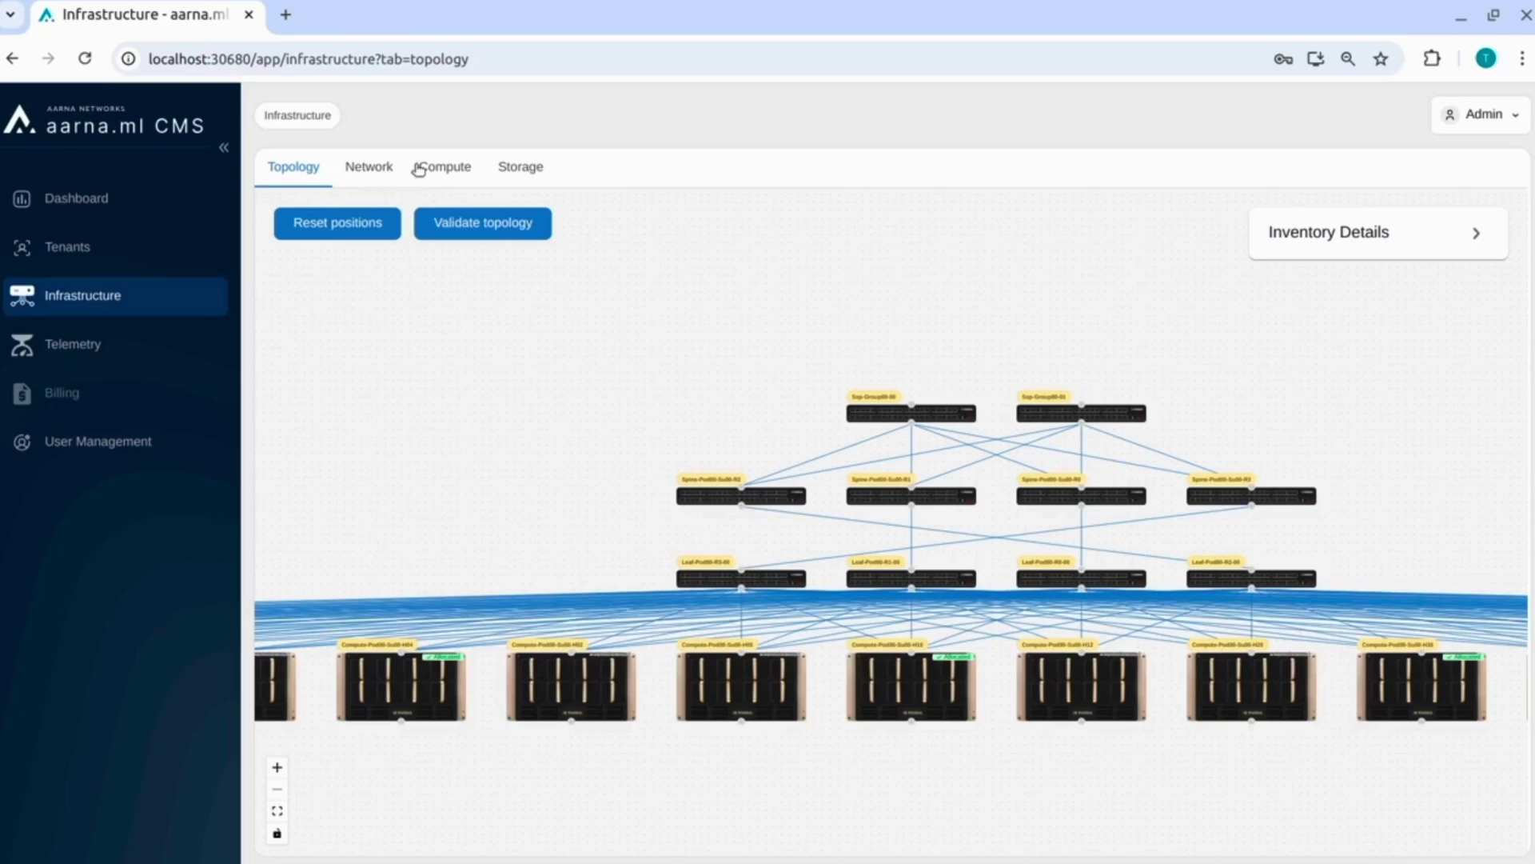
left_click(444, 168)
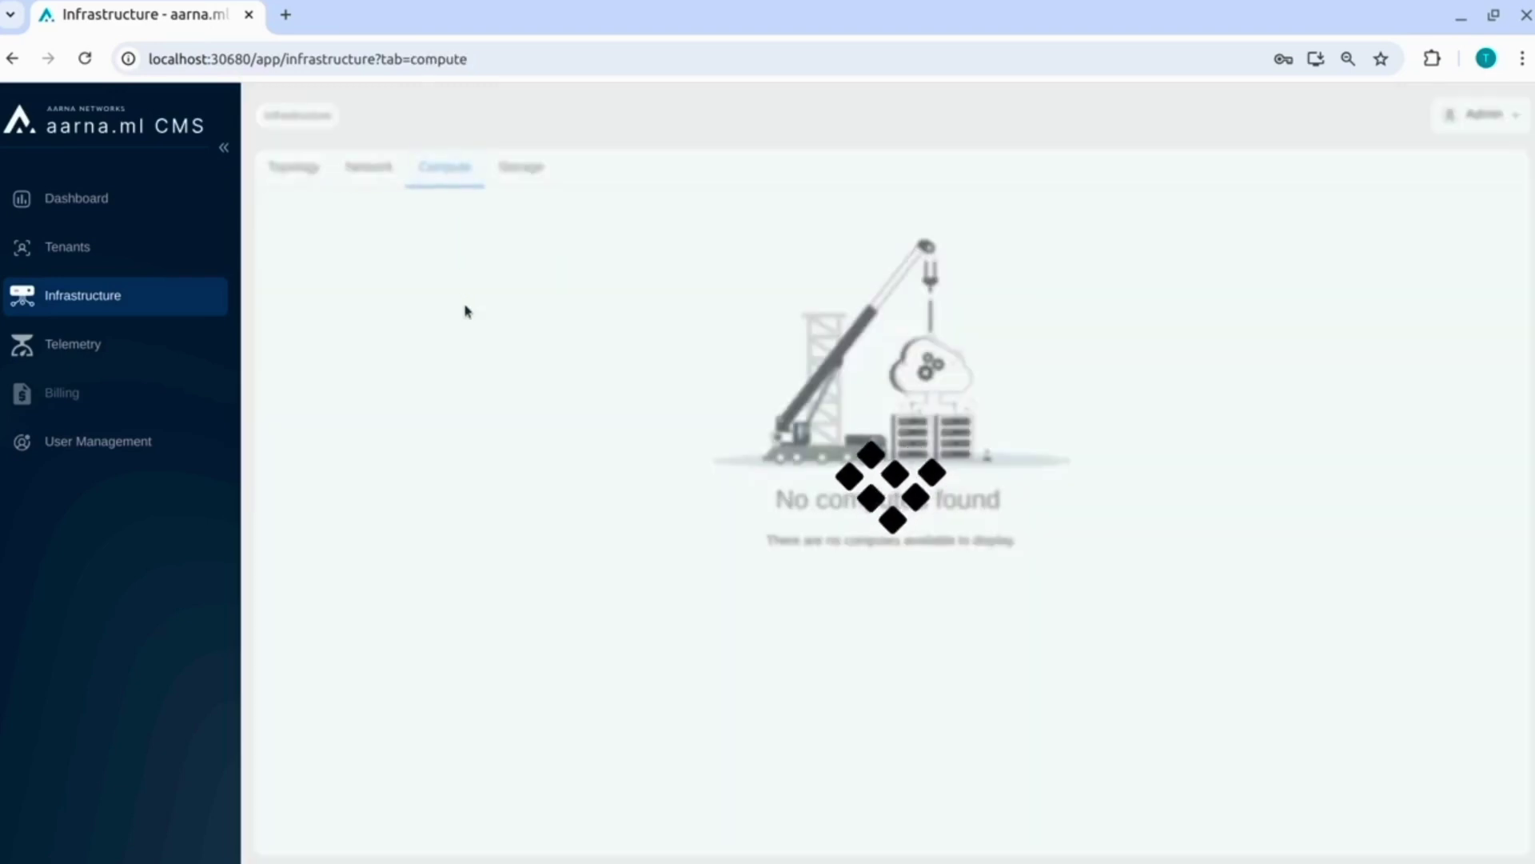
left_click(714, 235)
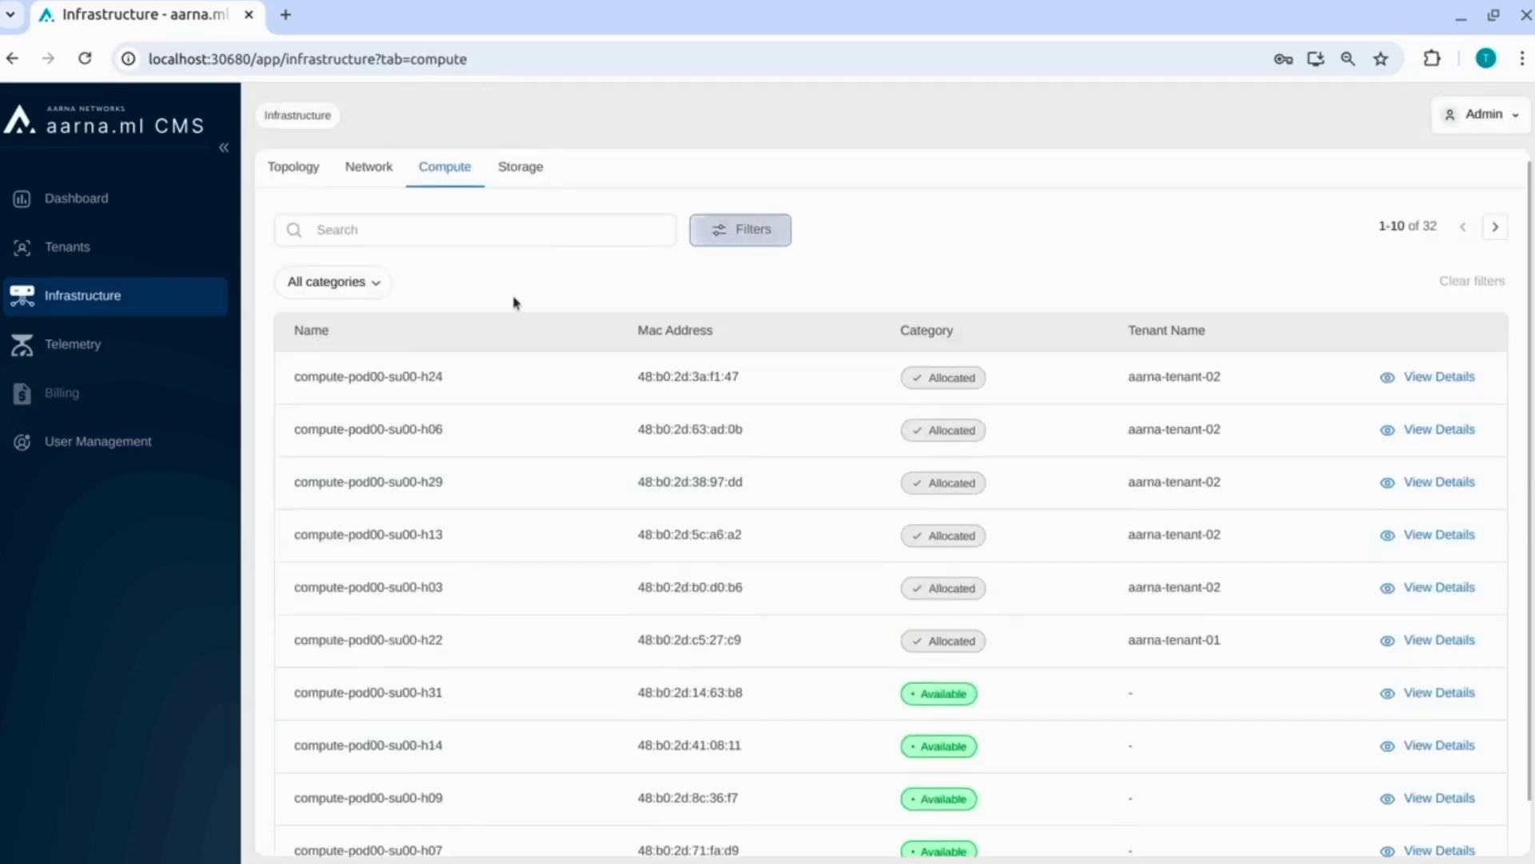
left_click(329, 284)
left_click(334, 389)
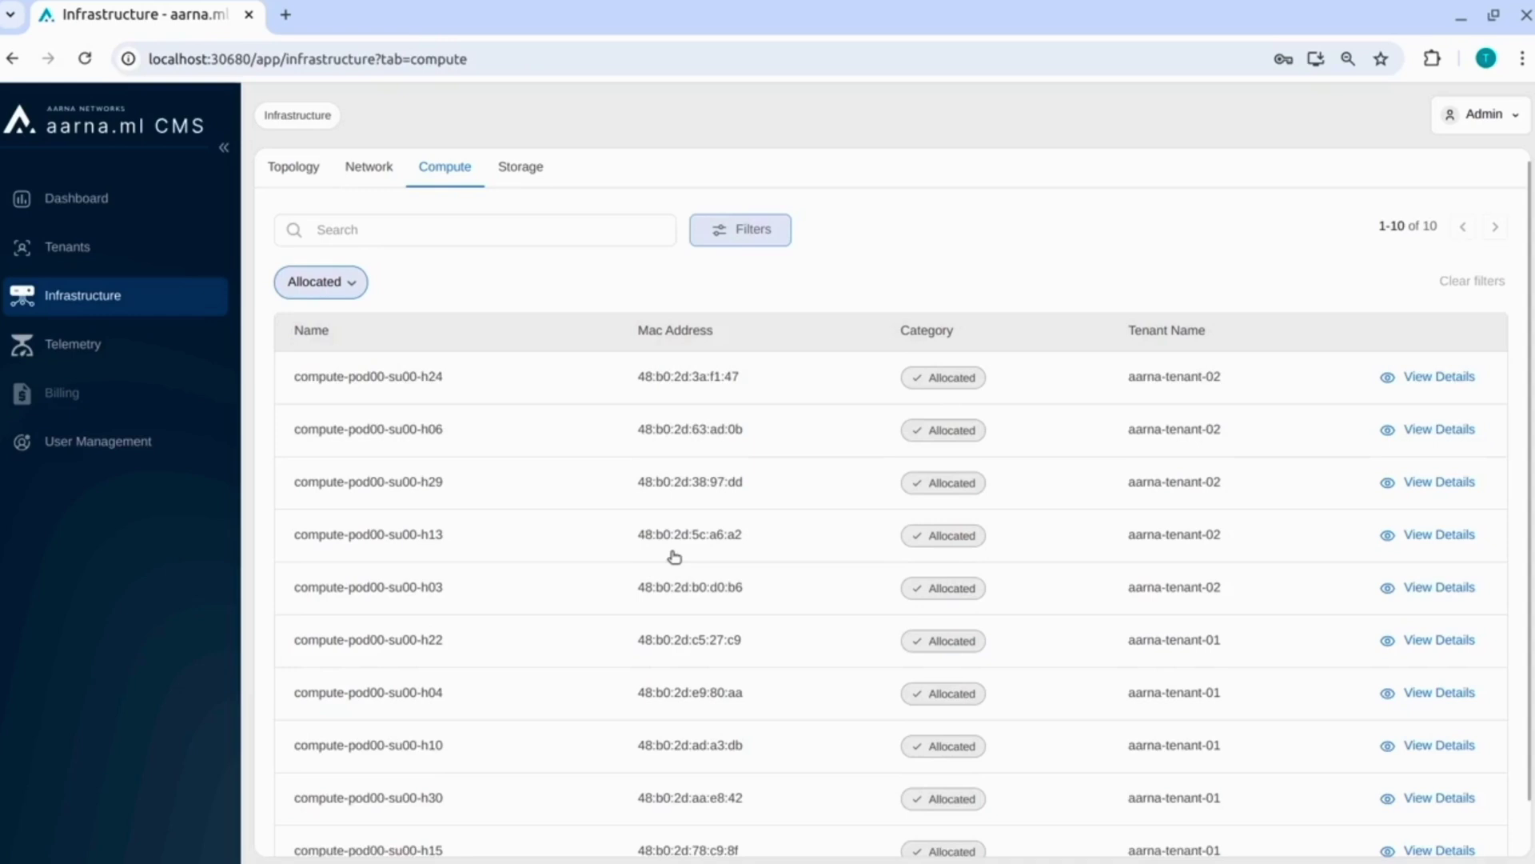
scroll(674, 557, "down", 1)
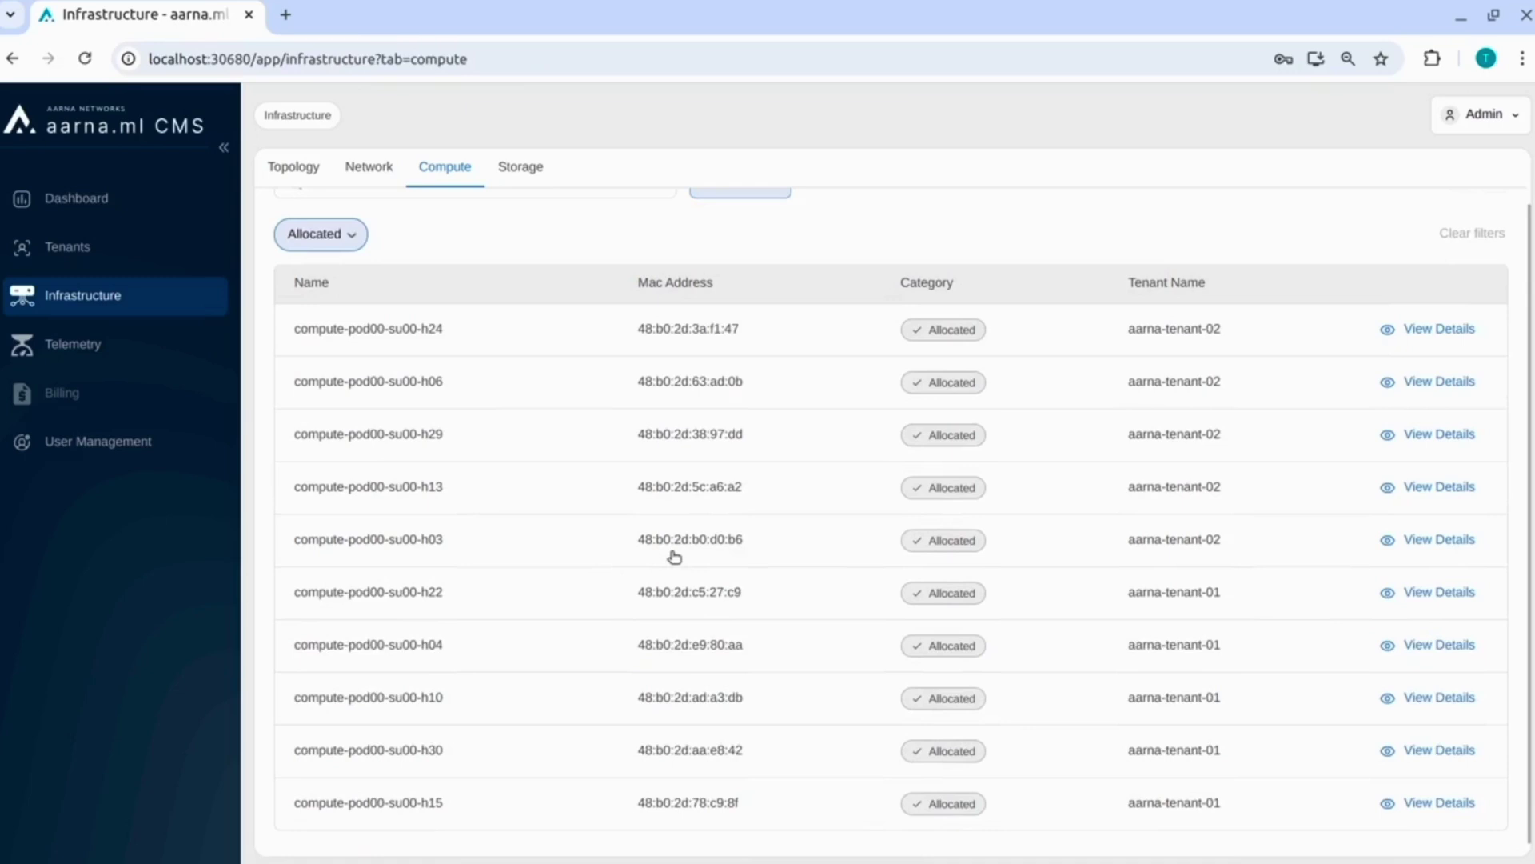
scroll(674, 558, "up", 1)
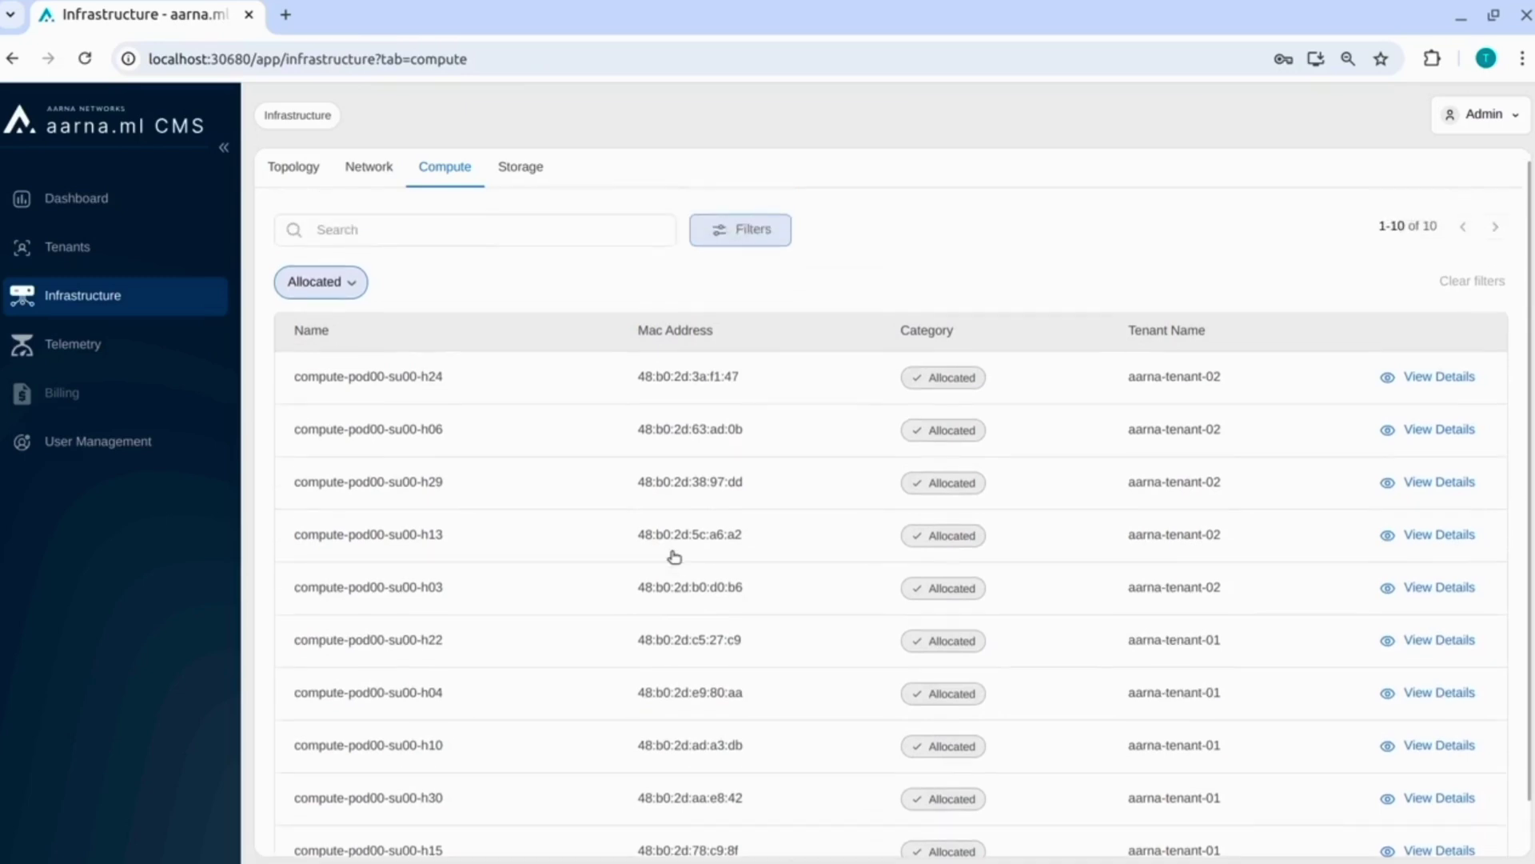
Review the infrastructure's VRF networks for both tenants and storage, then display the VXLan networks
left_click(379, 167)
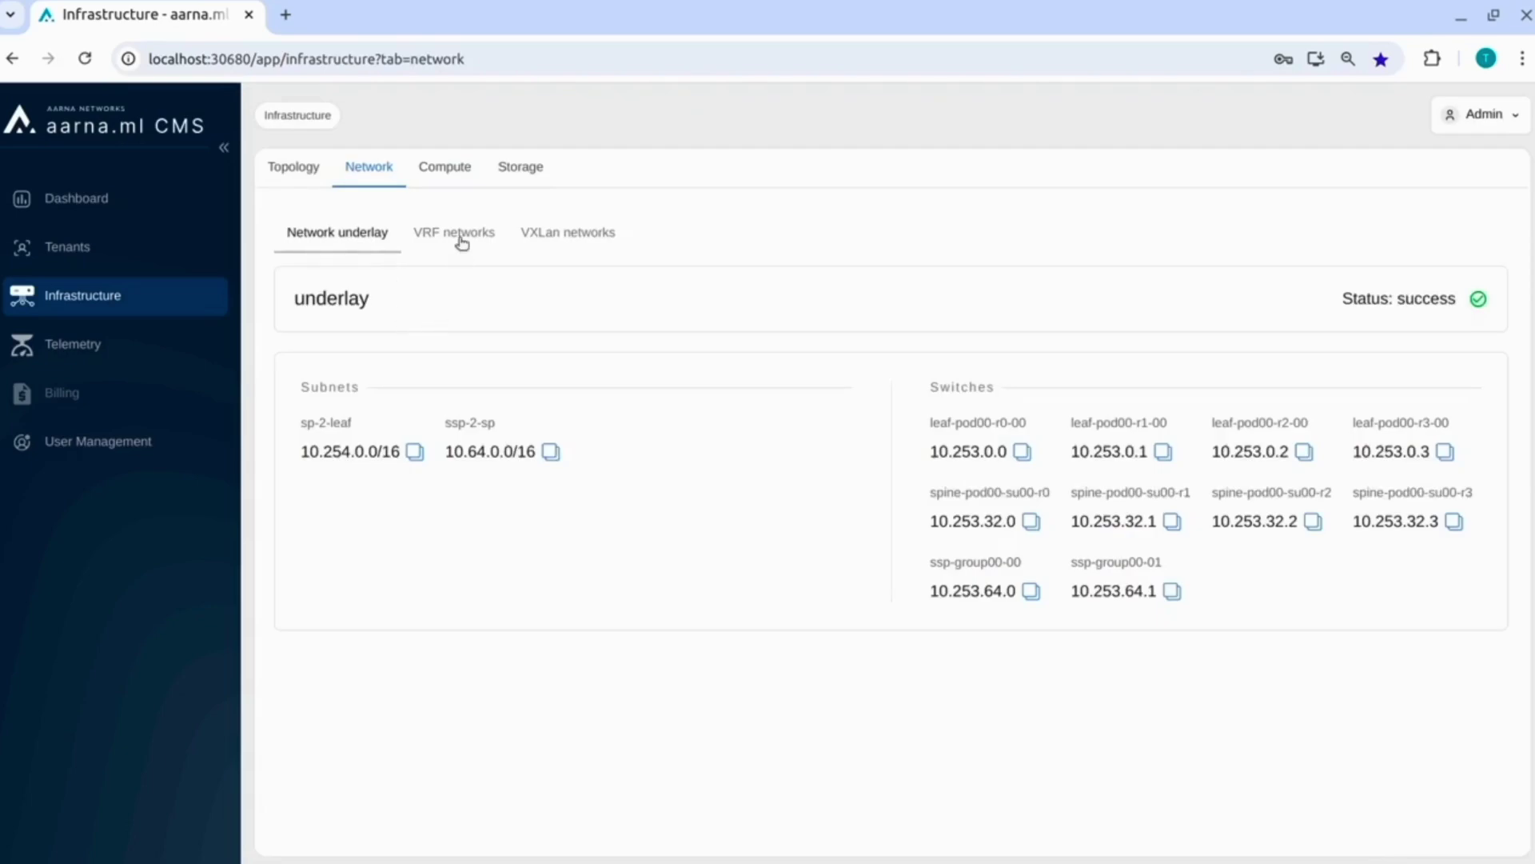
left_click(462, 242)
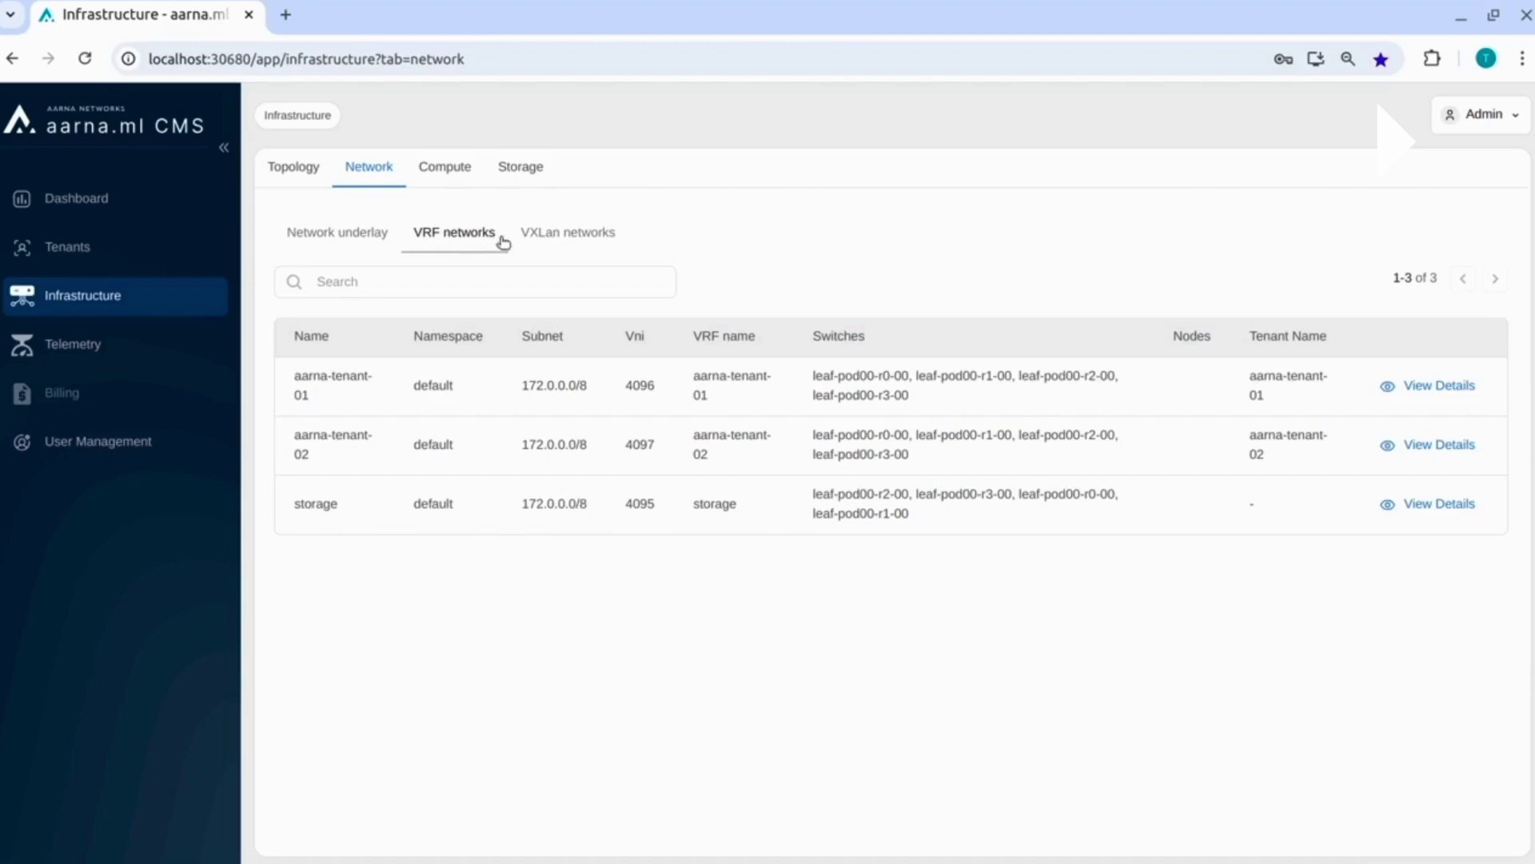
left_click(557, 239)
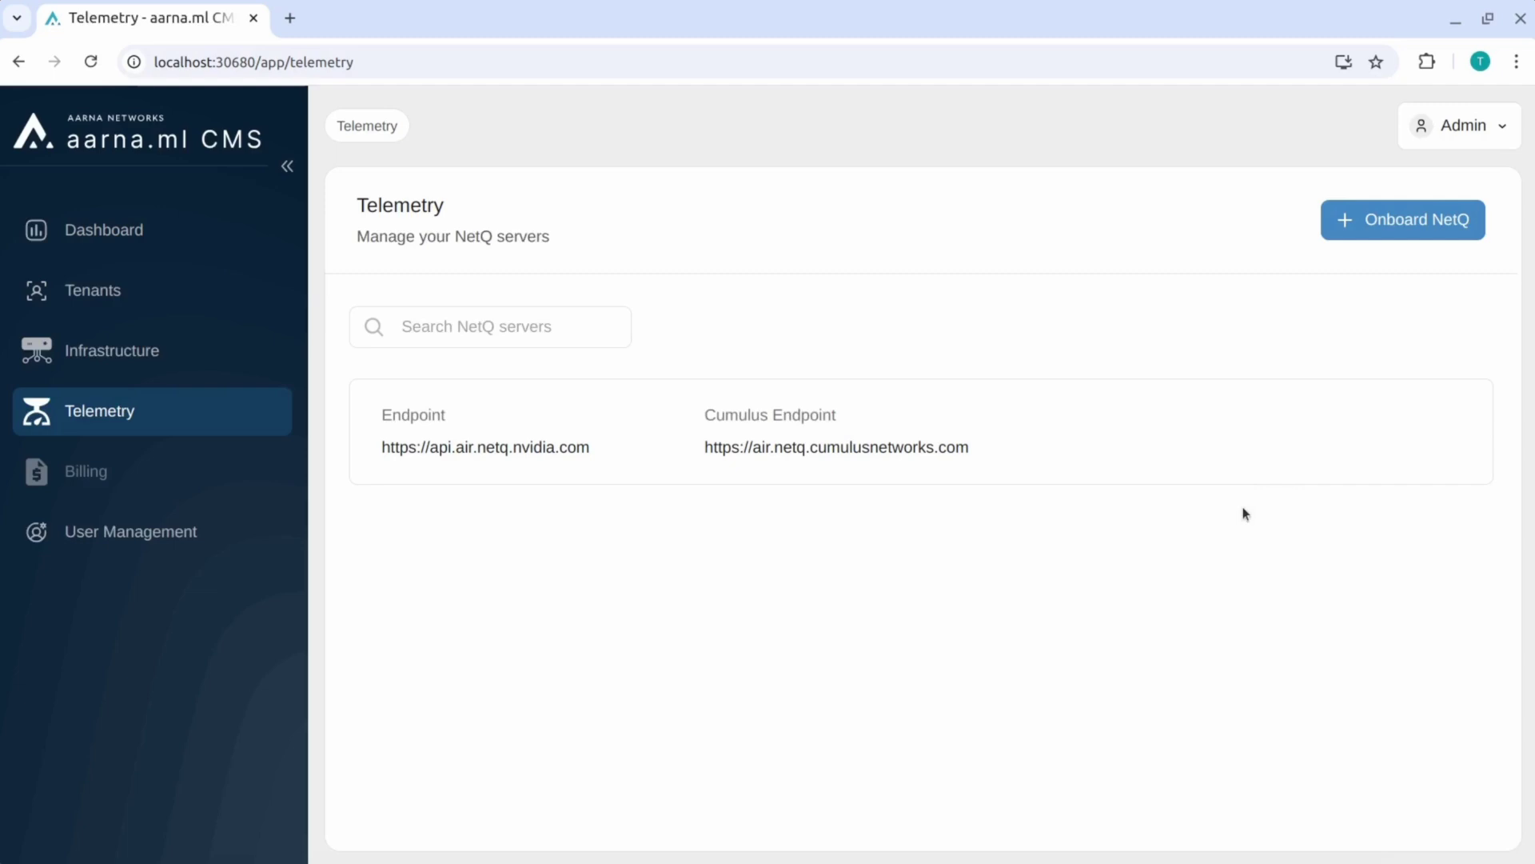
Play the NetQ telemetry demo video through to the admin overview dashboard
mouse_move(1407, 832)
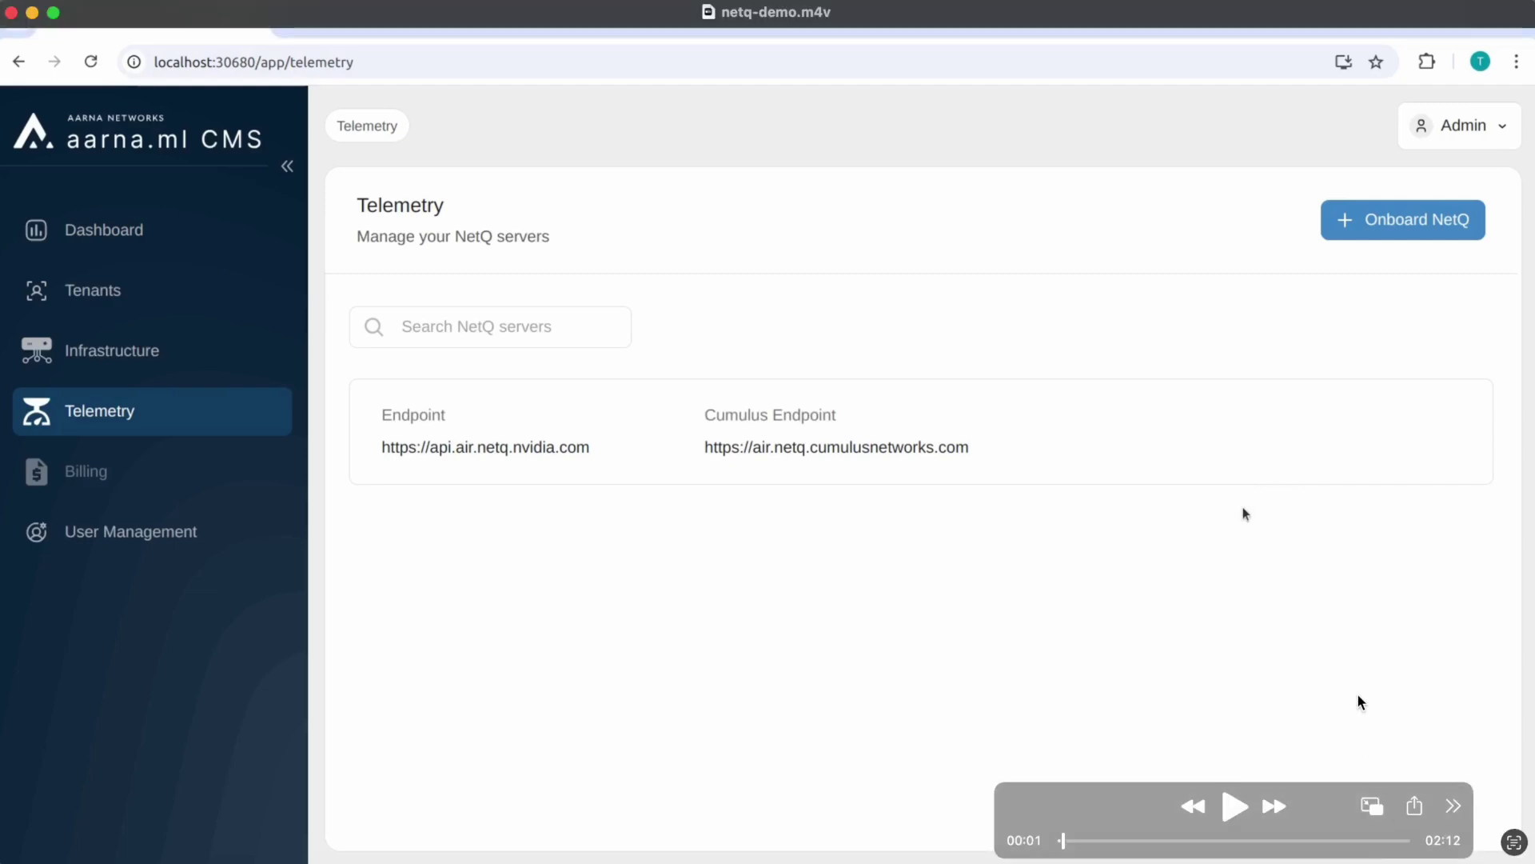
key("space")
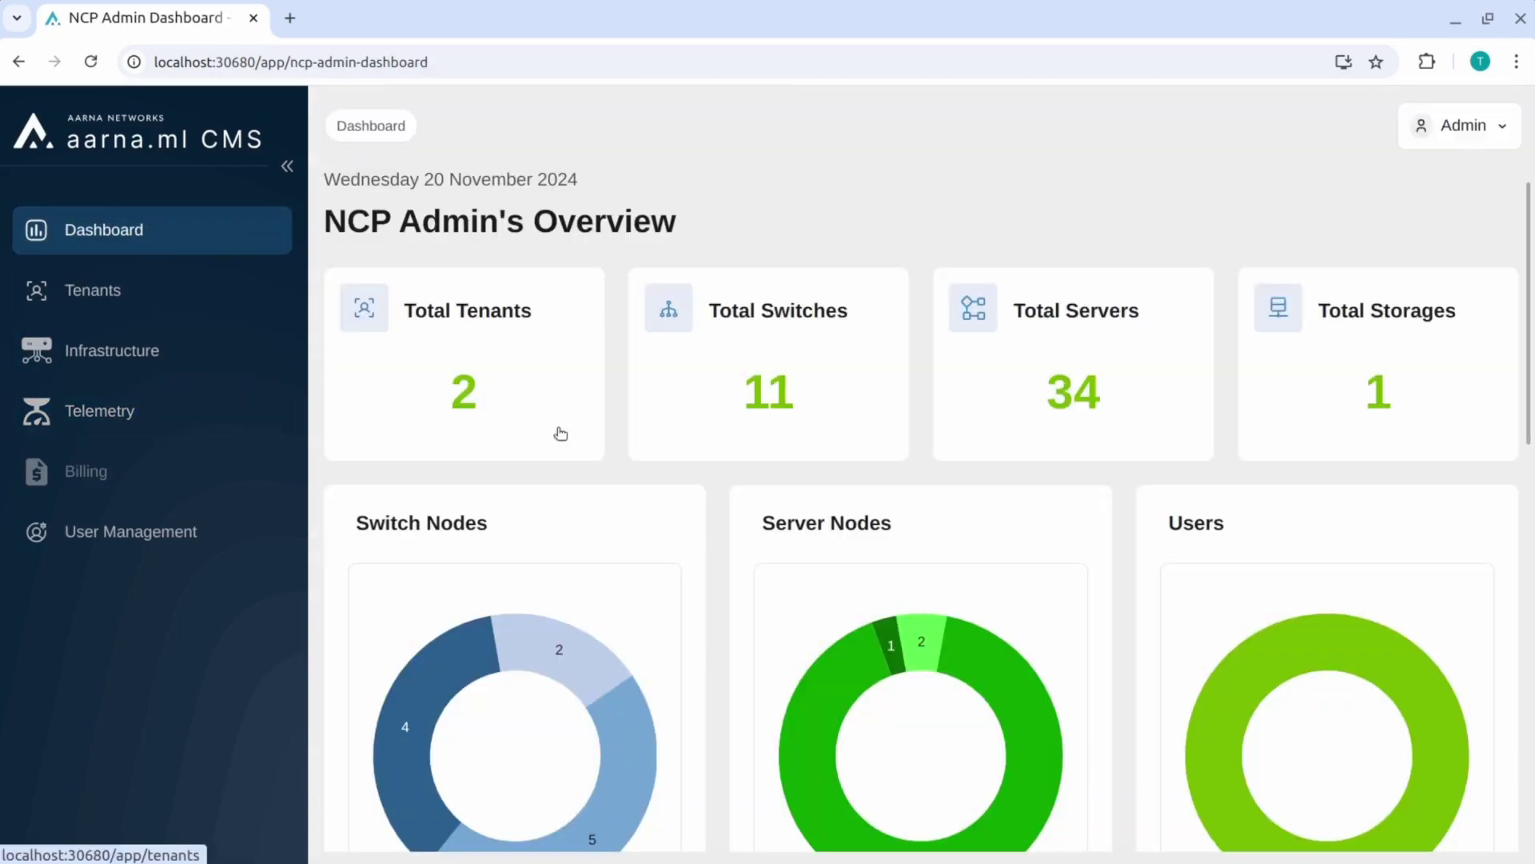
Read the LINK_EVT_LINK_DOWN and BGP_EVT_SESS_STATE_CHANGED error events from spine-pod00-su00-r1 in the Events table
scroll(561, 433, "down", 8)
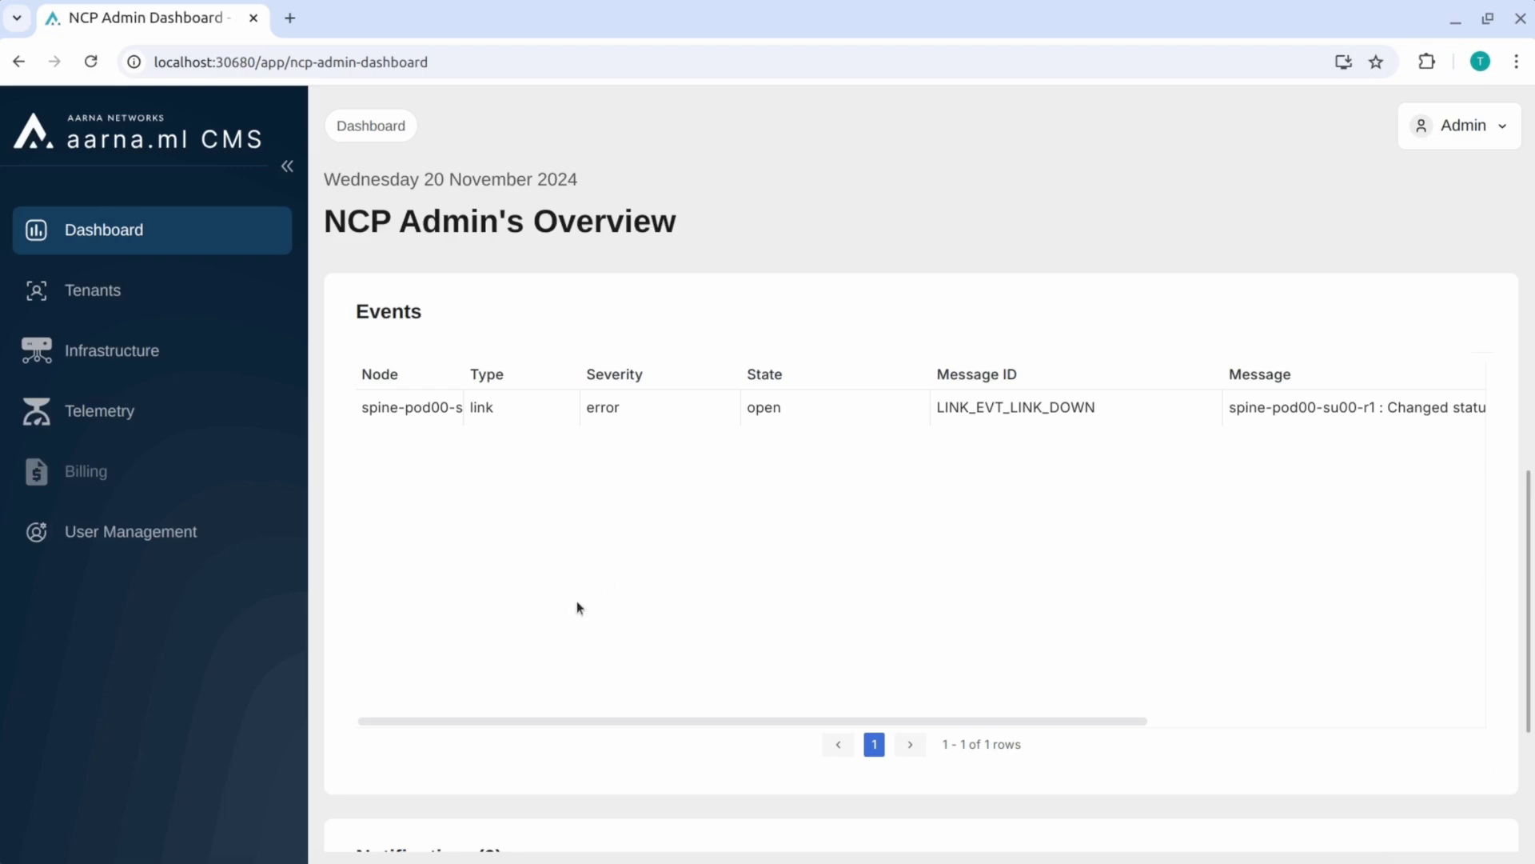
mouse_move(441, 415)
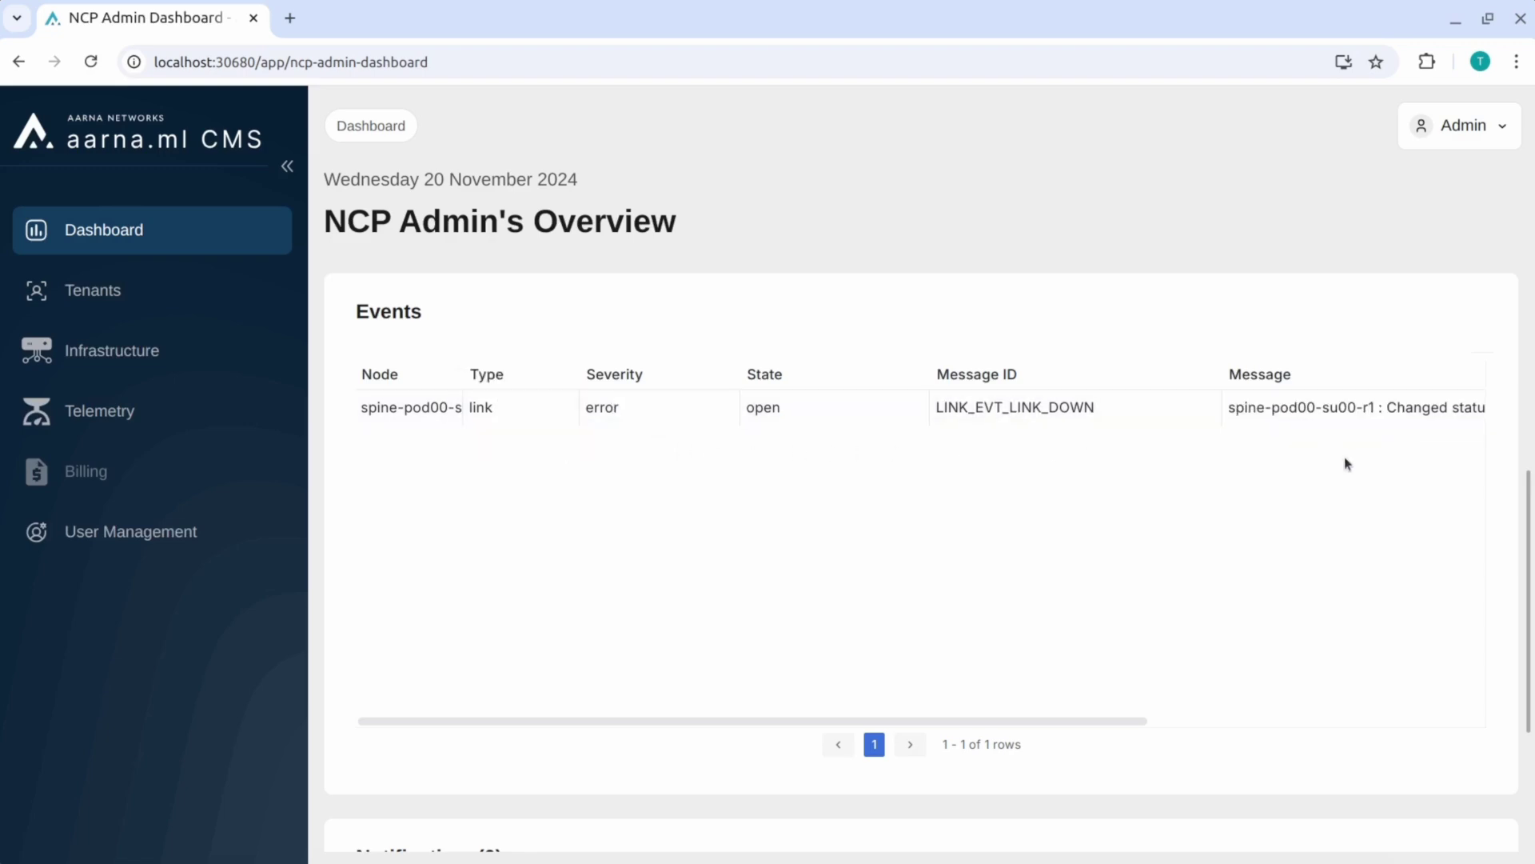
scroll(1364, 442, "right", 5)
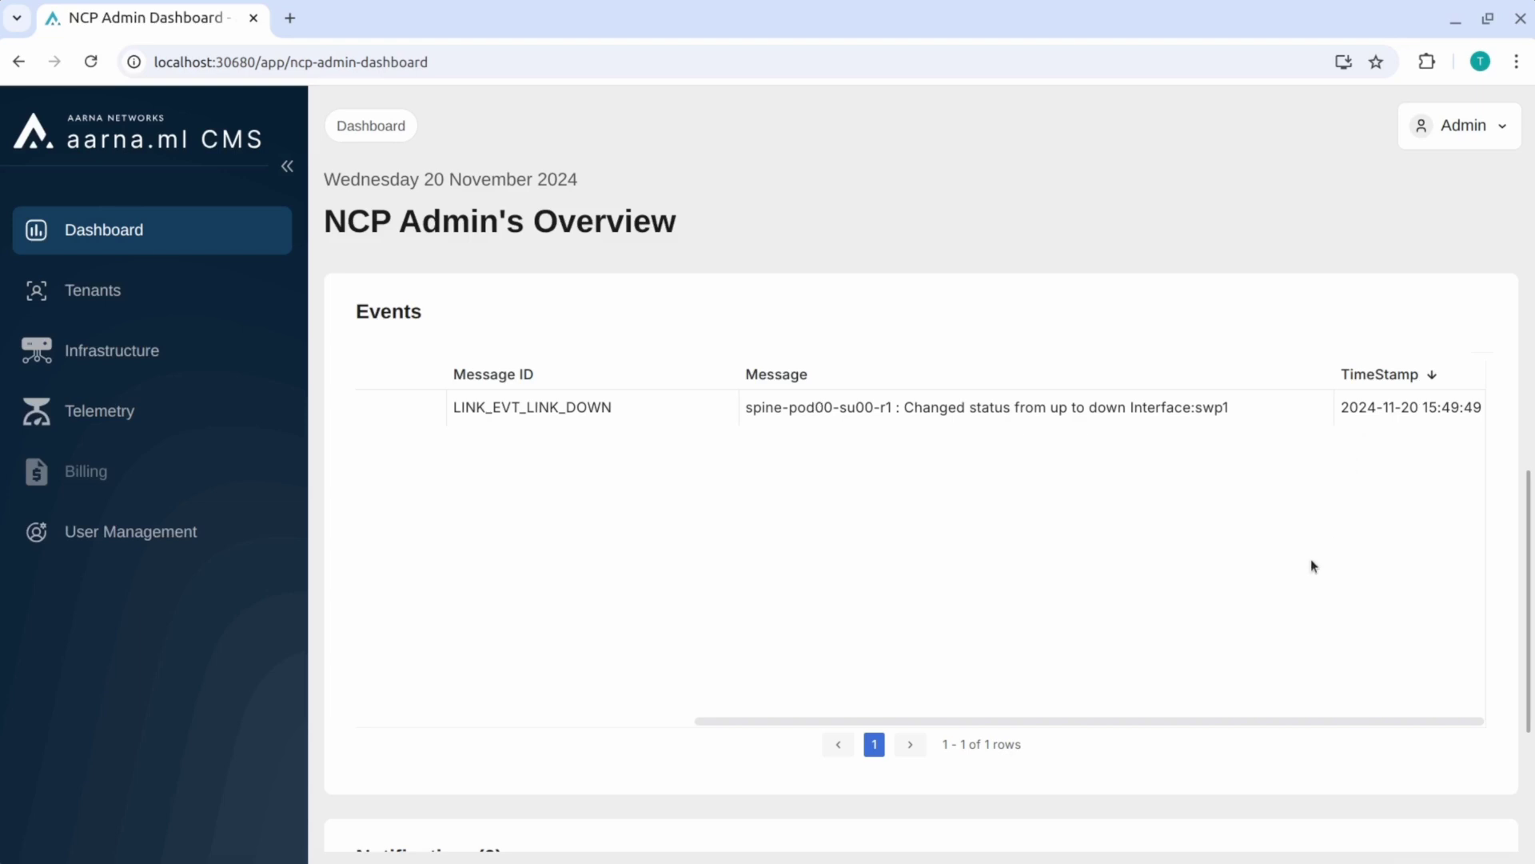
scroll(913, 554, "left", 5)
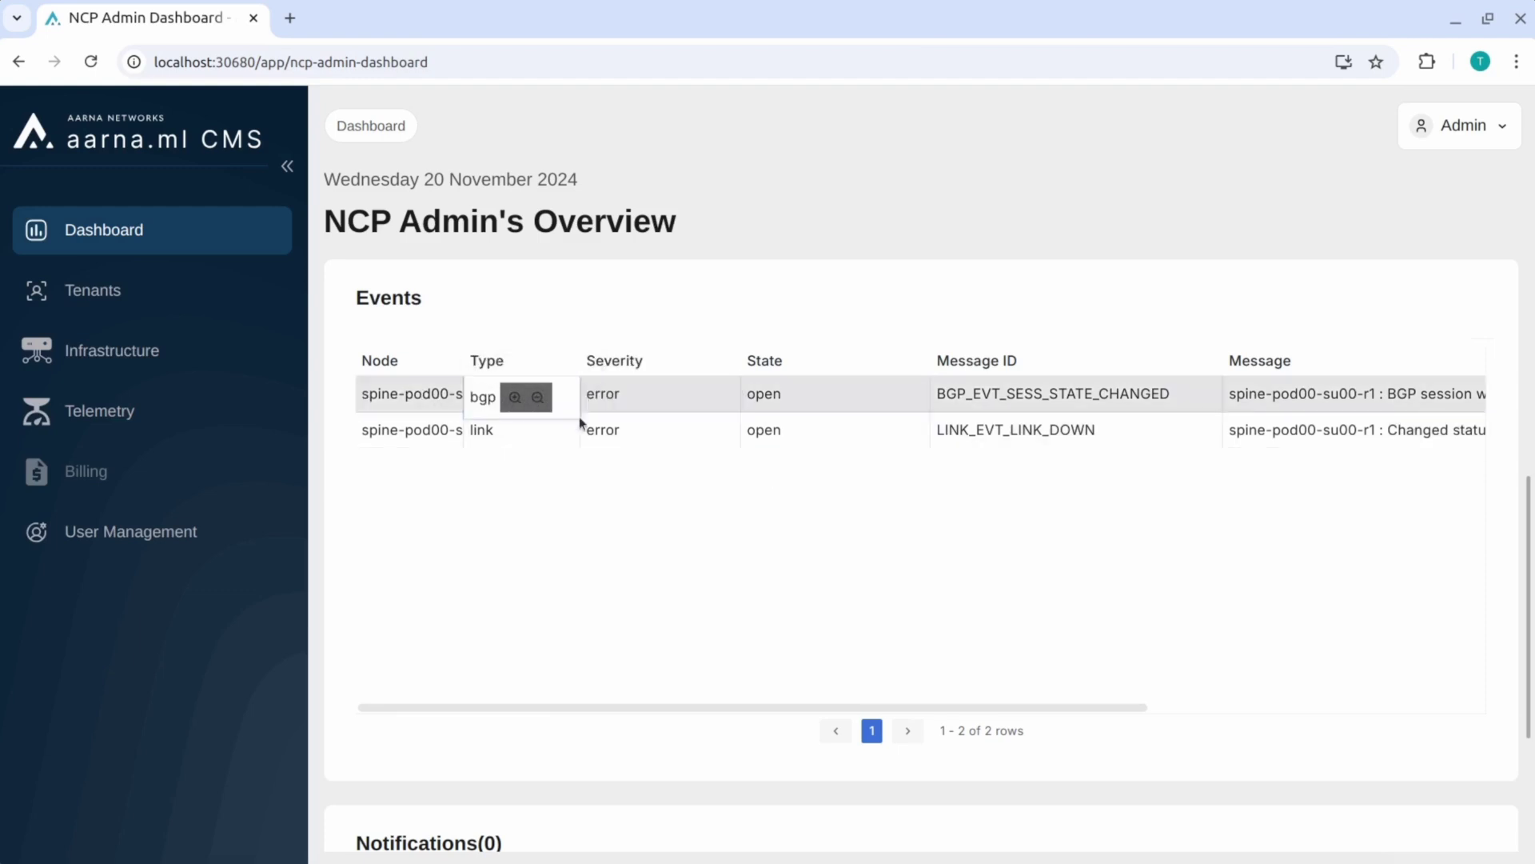
double_click(1072, 394)
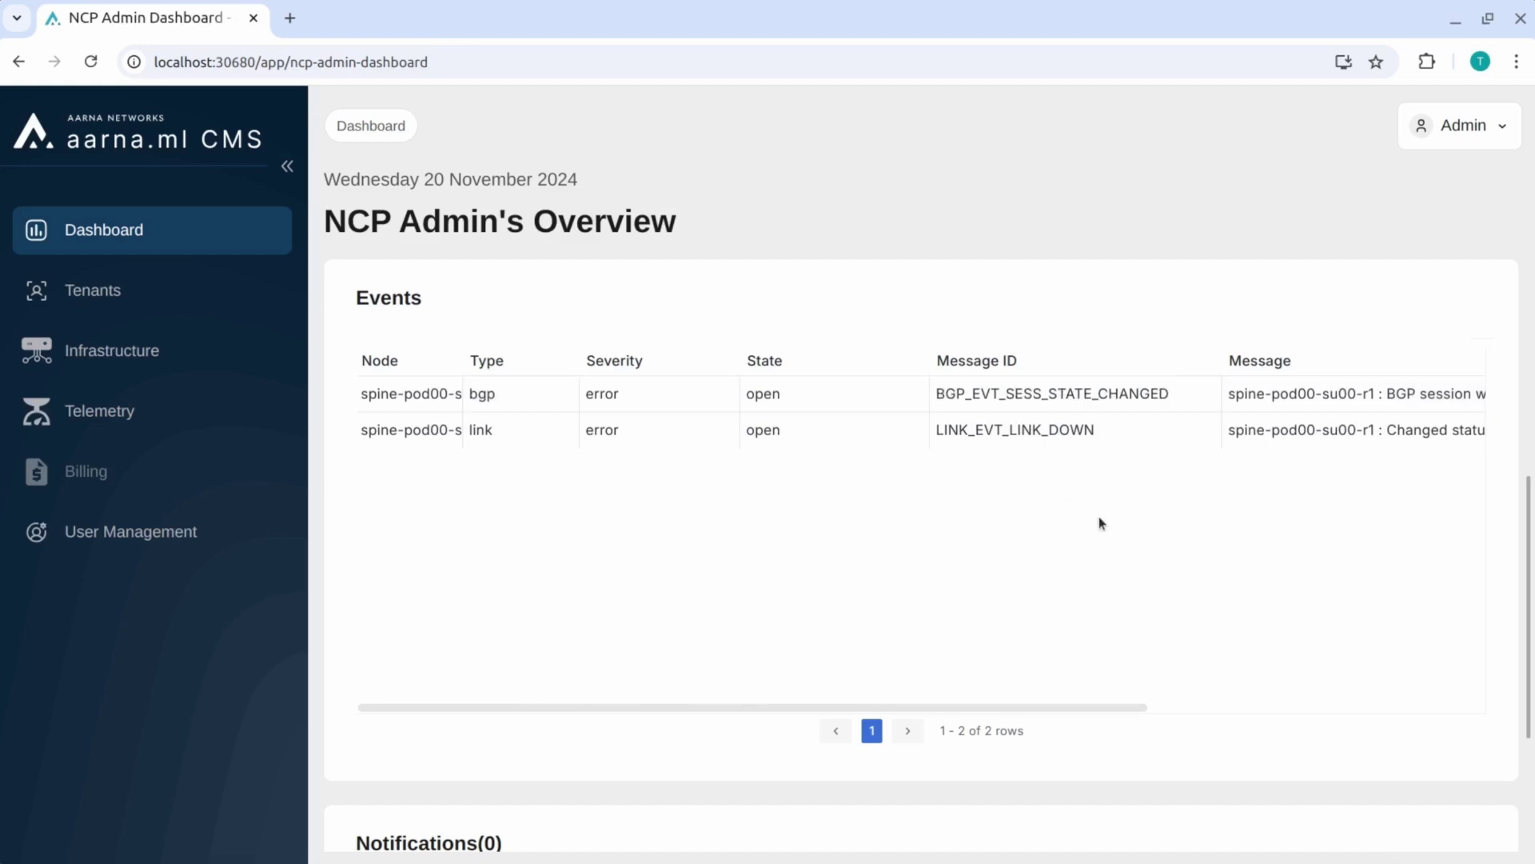
scroll(1099, 516, "right", 5)
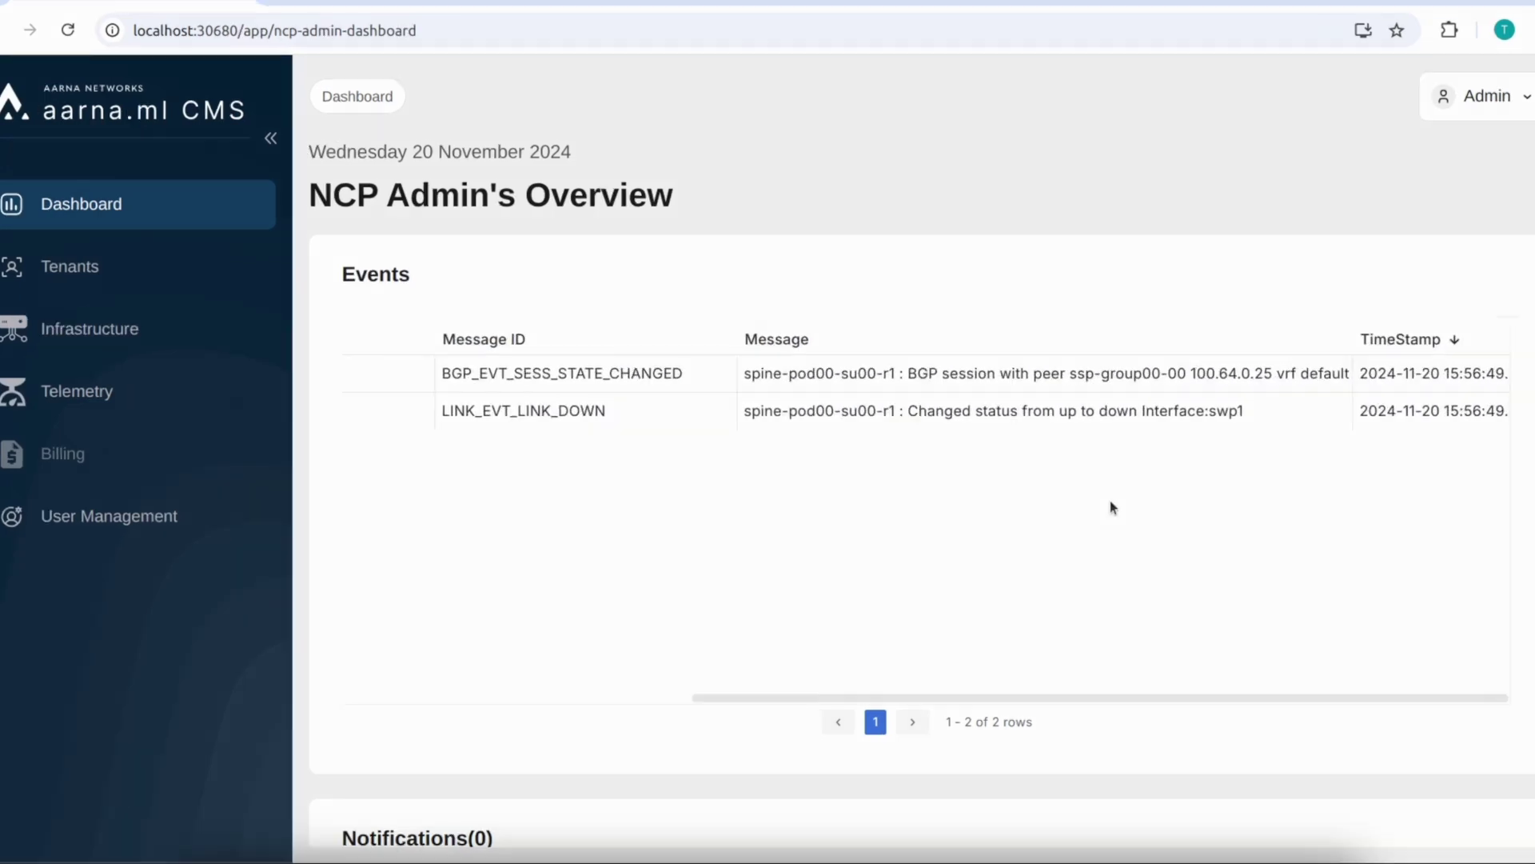